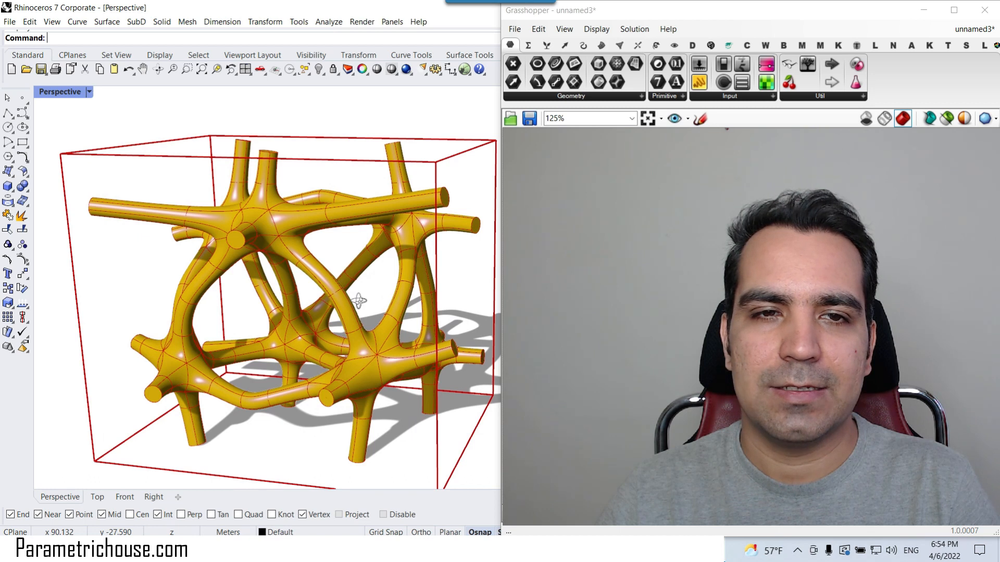
# - Examine the finished Voronoi pipe structure and its bounding box from several angles, both close up and from a distance
pyautogui.moveTo(358, 301); pyautogui.dragTo(317, 351, button='right')
pyautogui.scroll(-4, 242, 270)
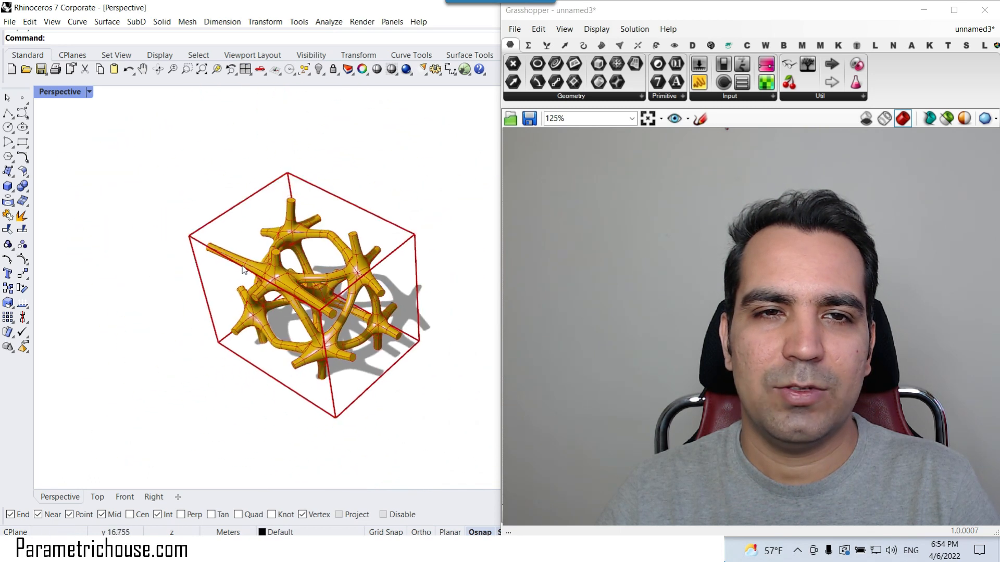
pyautogui.moveTo(295, 335); pyautogui.dragTo(255, 297, button='right')
pyautogui.scroll(5, 394, 314)
pyautogui.scroll(-5, 281, 302)
pyautogui.scroll(5, 373, 300)
pyautogui.moveTo(385, 306)
pyautogui.mouseDown(button='right')
pyautogui.moveTo(341, 296)
pyautogui.moveTo(446, 288)
pyautogui.moveTo(368, 308)
pyautogui.mouseUp(button='right')
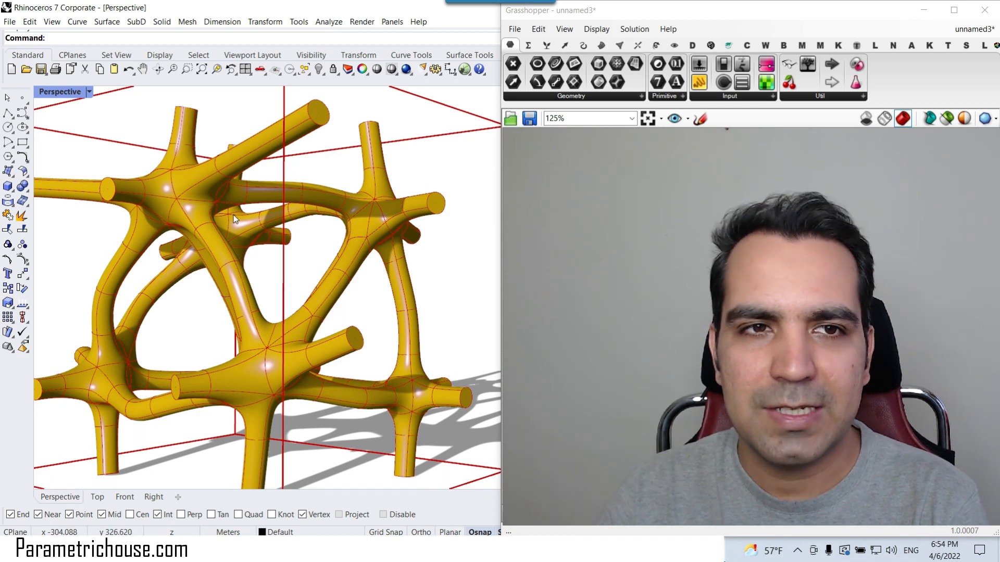
pyautogui.scroll(-4, 234, 222)
pyautogui.moveTo(234, 224); pyautogui.dragTo(214, 329, button='right')
pyautogui.scroll(4, 211, 330)
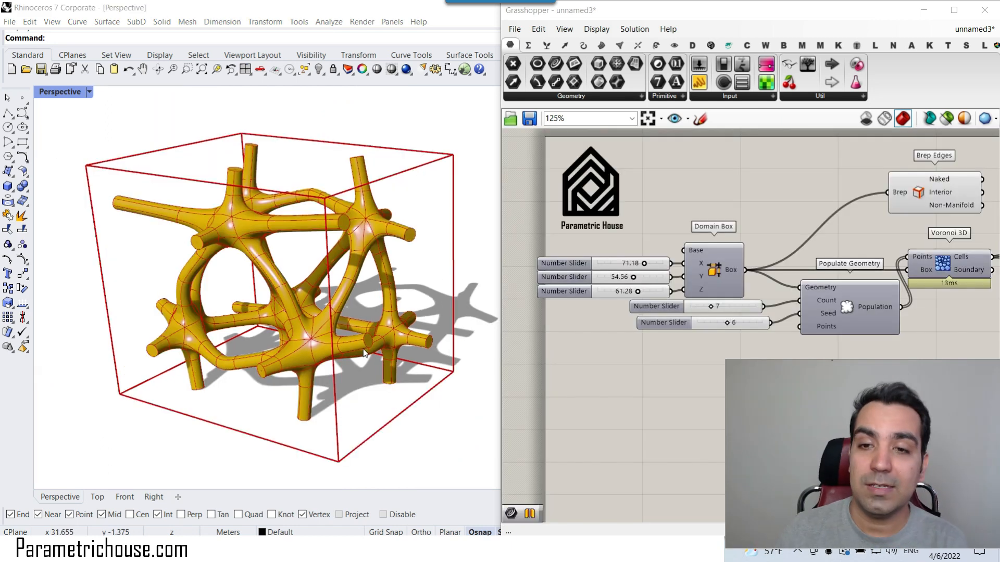
# - Adjust the three Domain Box size sliders of the finished definition to X 64.08, Y about 58.7 and Z 62.53
pyautogui.scroll(3, 628, 263)
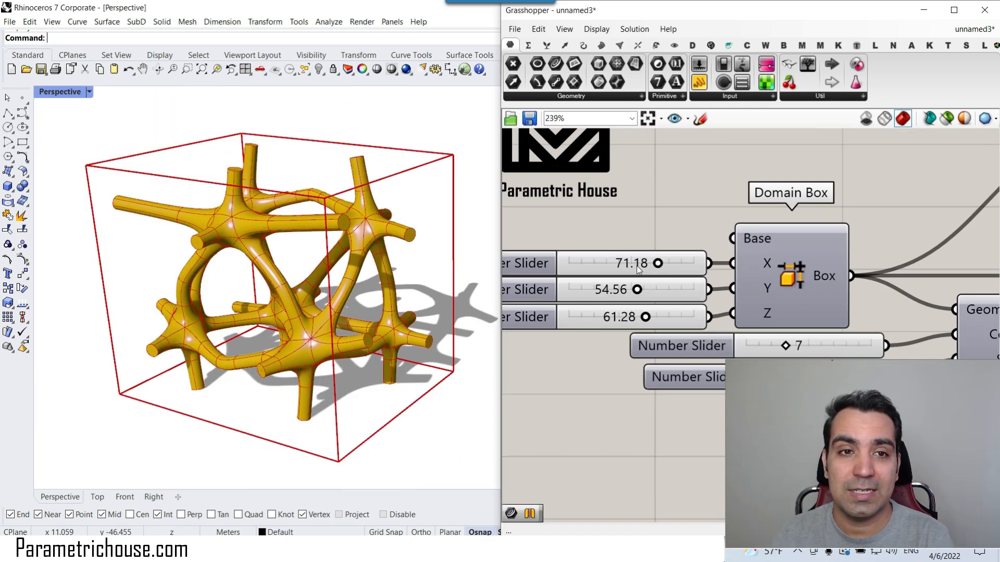
pyautogui.moveTo(656, 264); pyautogui.dragTo(640, 317)
pyautogui.scroll(-4, 618, 305)
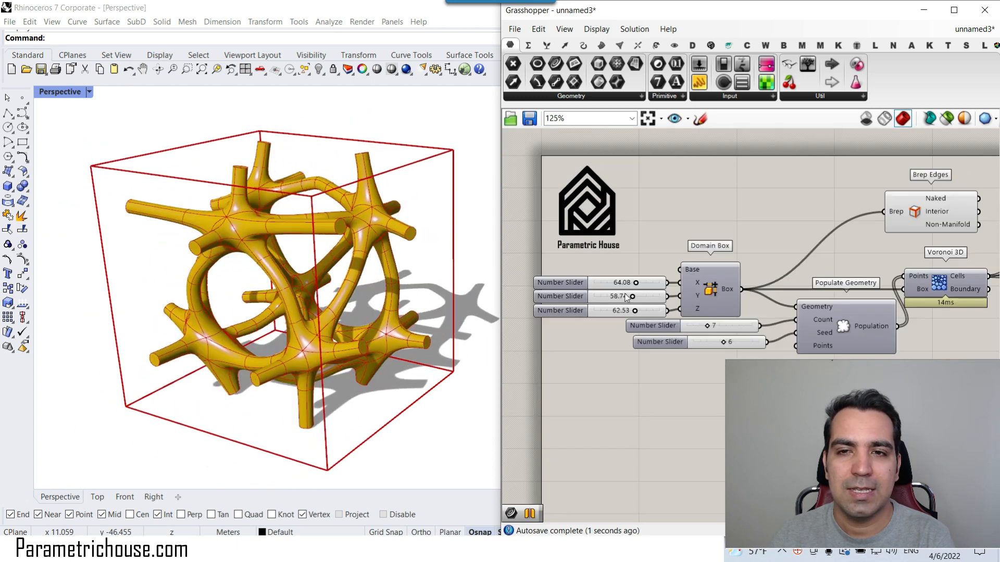
# - Examine the finished definition from the Domain Box through Voronoi 3D to the MultiPipe and Custom Preview components
pyautogui.moveTo(744, 267); pyautogui.dragTo(650, 239, button='right')
pyautogui.scroll(-2, 649, 239)
pyautogui.scroll(3, 816, 236)
pyautogui.scroll(-8, 740, 253)
pyautogui.moveTo(836, 257); pyautogui.dragTo(726, 252, button='right')
pyautogui.scroll(7, 749, 268)
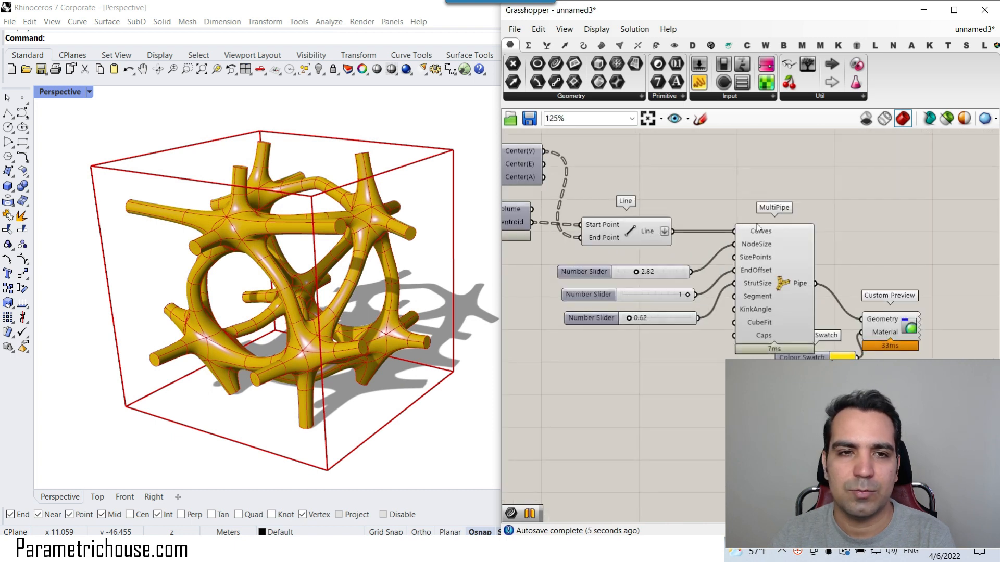
# - Switch the Perspective viewport to Shaded display and start a new, empty Grasshopper document
pyautogui.click(60, 92)
pyautogui.click(66, 147)
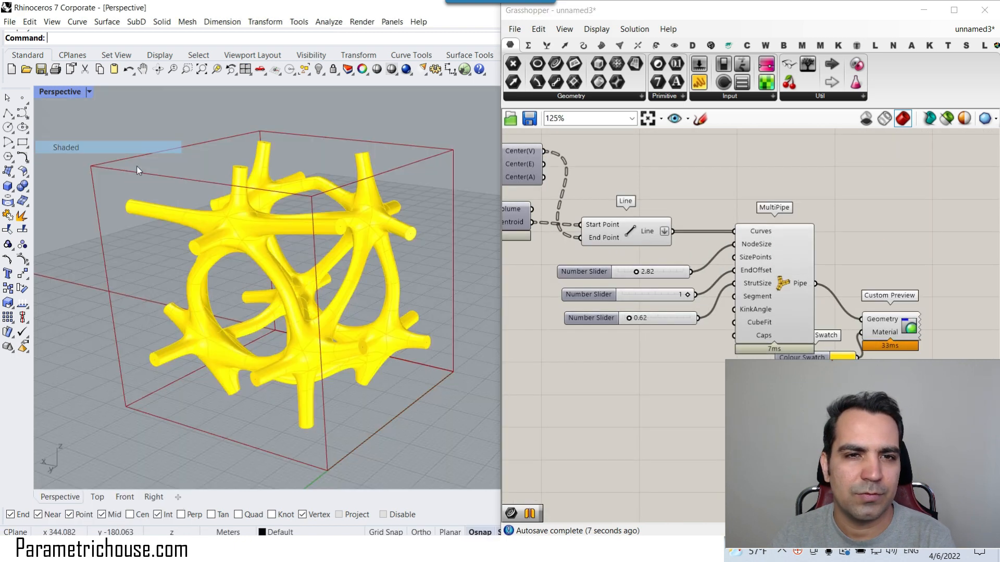
pyautogui.click(514, 29)
pyautogui.click(555, 44)
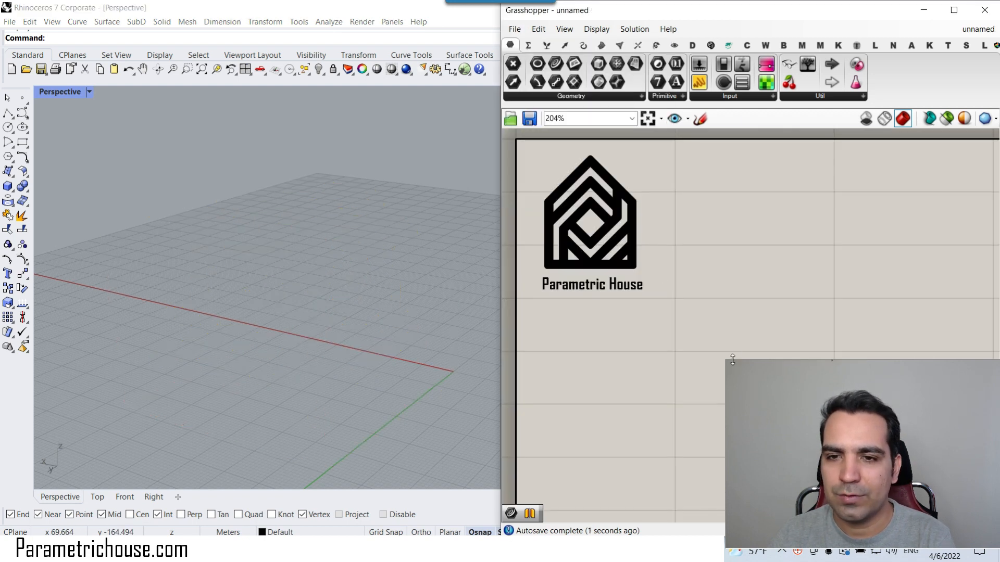
pyautogui.moveTo(725, 359); pyautogui.dragTo(805, 396)
pyautogui.moveTo(866, 457); pyautogui.dragTo(876, 465)
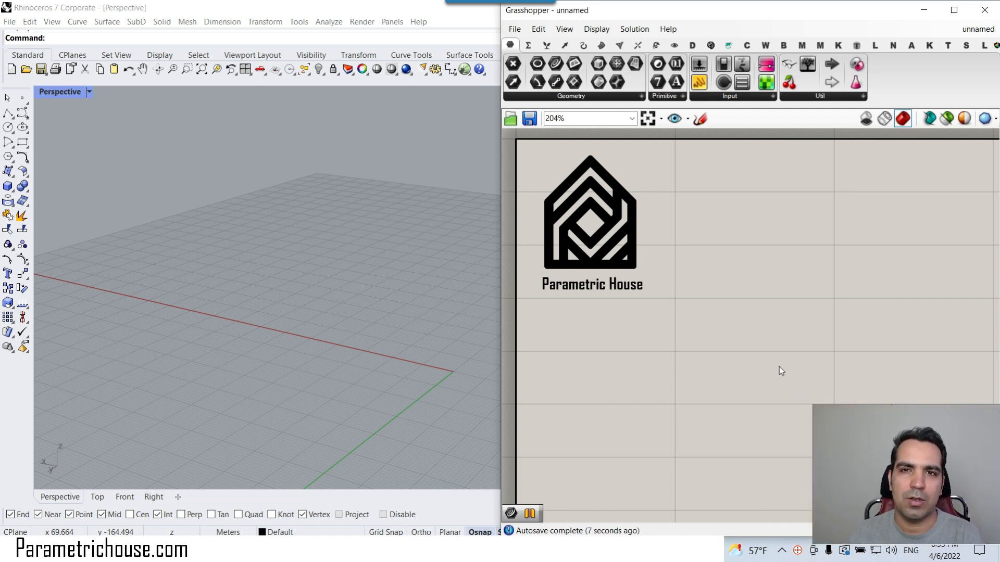
# - Place a Domain Box component from the surface primitives on the canvas, below the Parametric House logo
pyautogui.click(601, 46)
pyautogui.moveTo(602, 48)
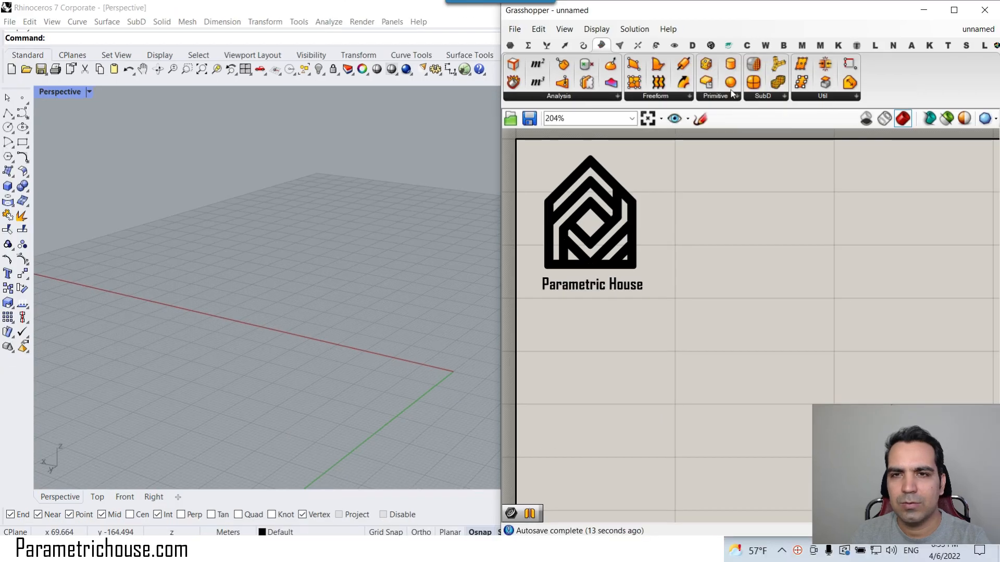
pyautogui.click(734, 96)
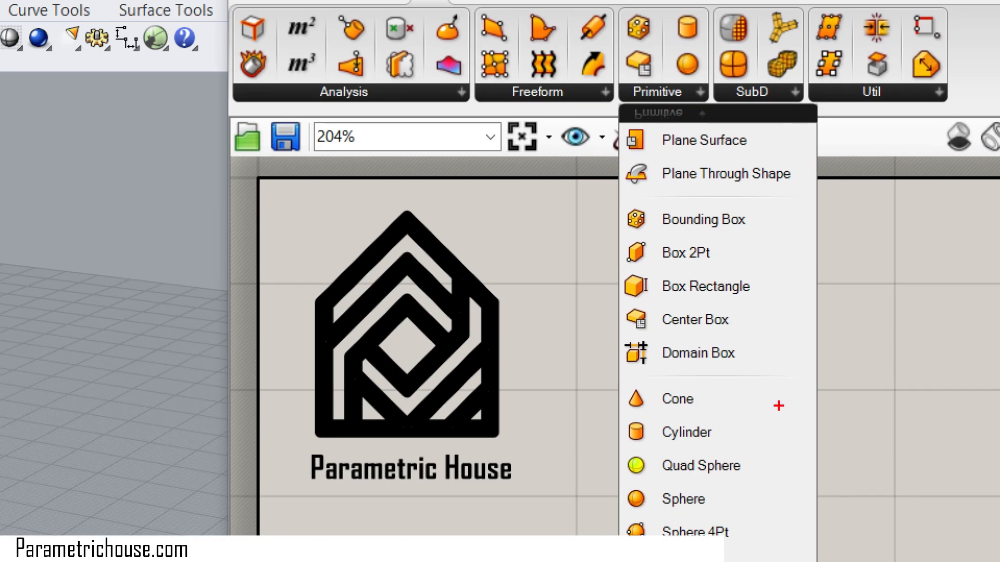
pyautogui.keyDown('ctrl'); pyautogui.moveTo(611, 326); pyautogui.dragTo(762, 379); pyautogui.keyUp('ctrl')
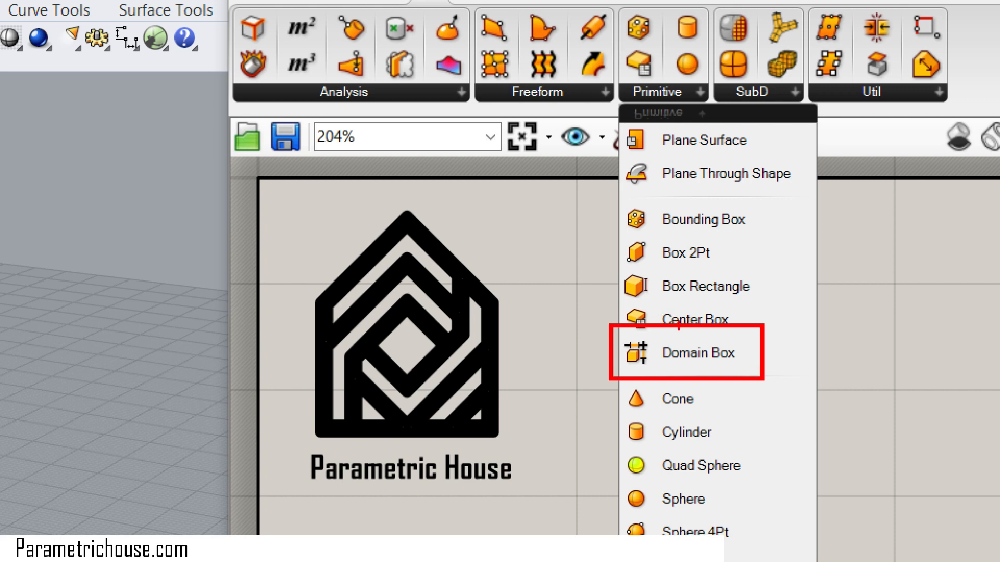
pyautogui.press('Escape')
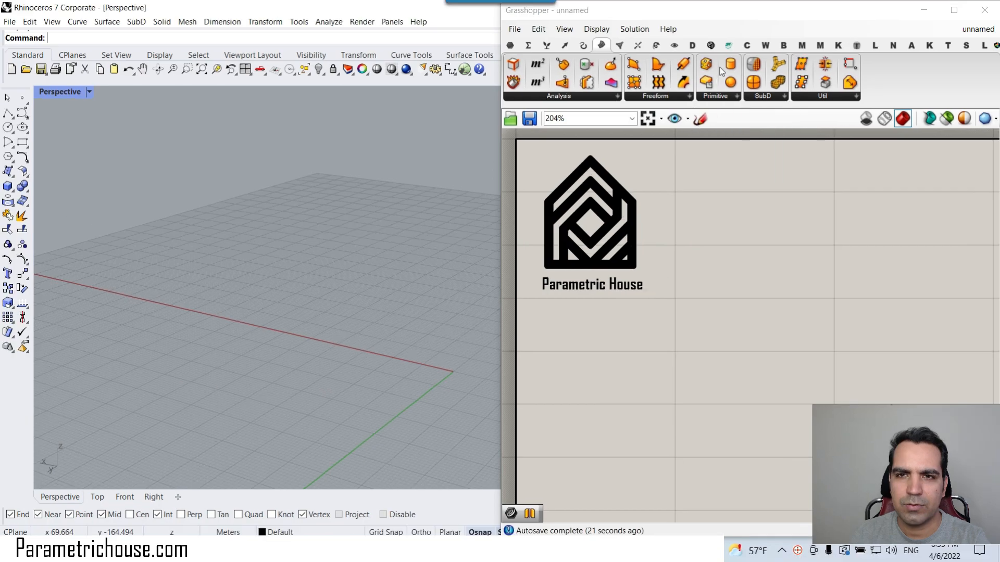
pyautogui.click(733, 97)
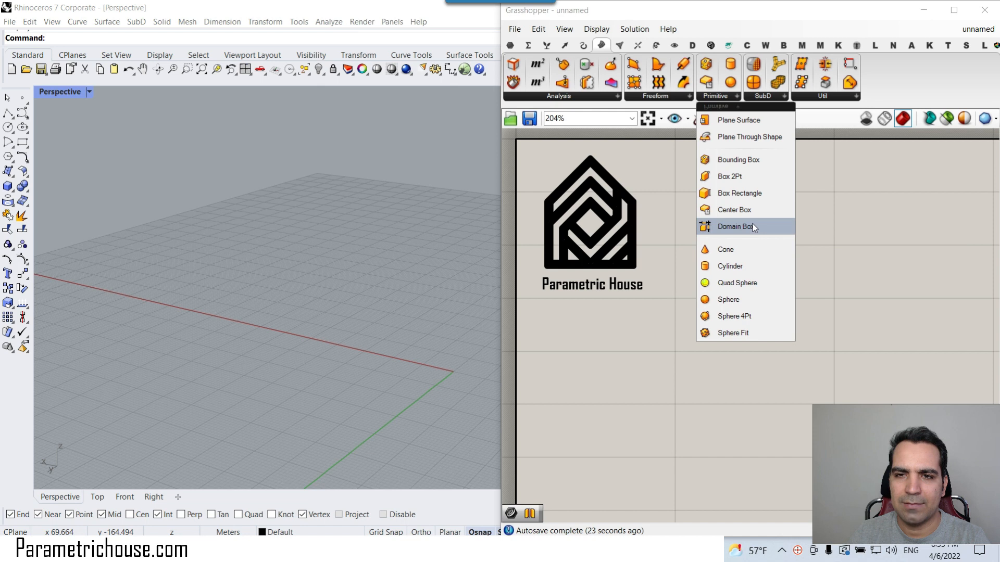
pyautogui.moveTo(751, 226); pyautogui.dragTo(698, 354)
# - Add the utility component with the Exceptions input outside the sheet to display component names above them
pyautogui.click(509, 46)
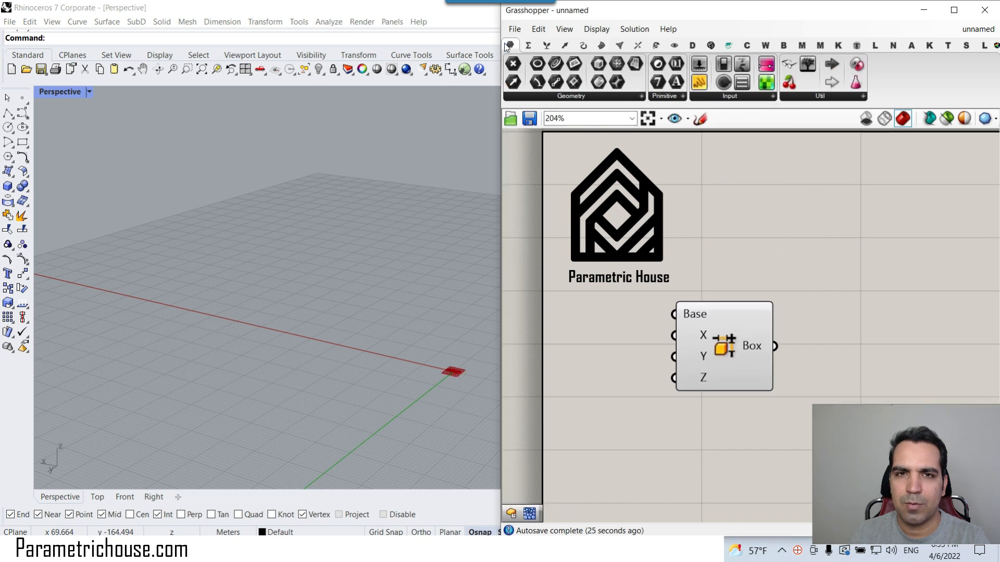
pyautogui.scroll(-3, 860, 332)
pyautogui.moveTo(628, 187); pyautogui.dragTo(624, 187)
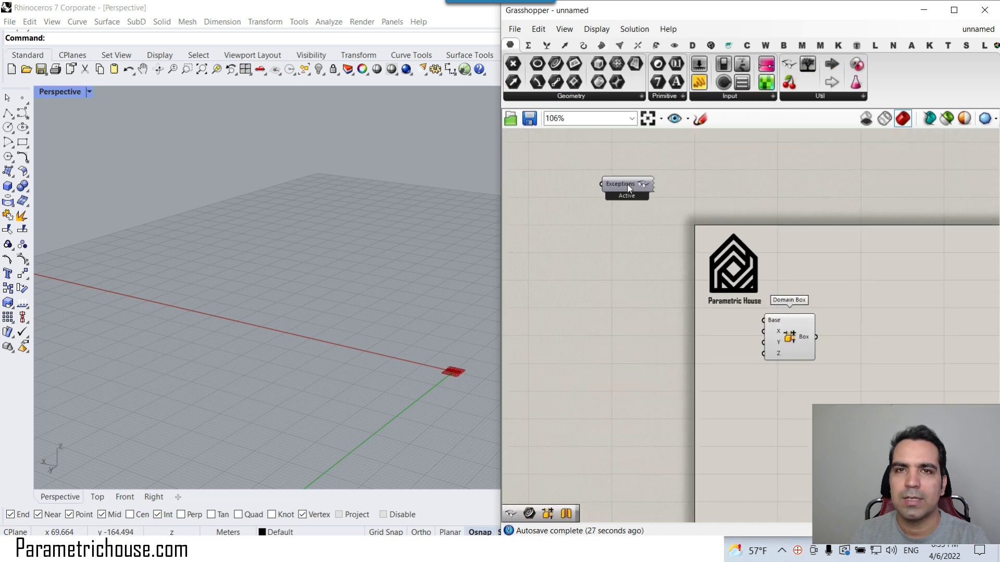
pyautogui.scroll(4, 750, 290)
pyautogui.moveTo(807, 309); pyautogui.dragTo(688, 208, button='right')
pyautogui.scroll(-3, 733, 285)
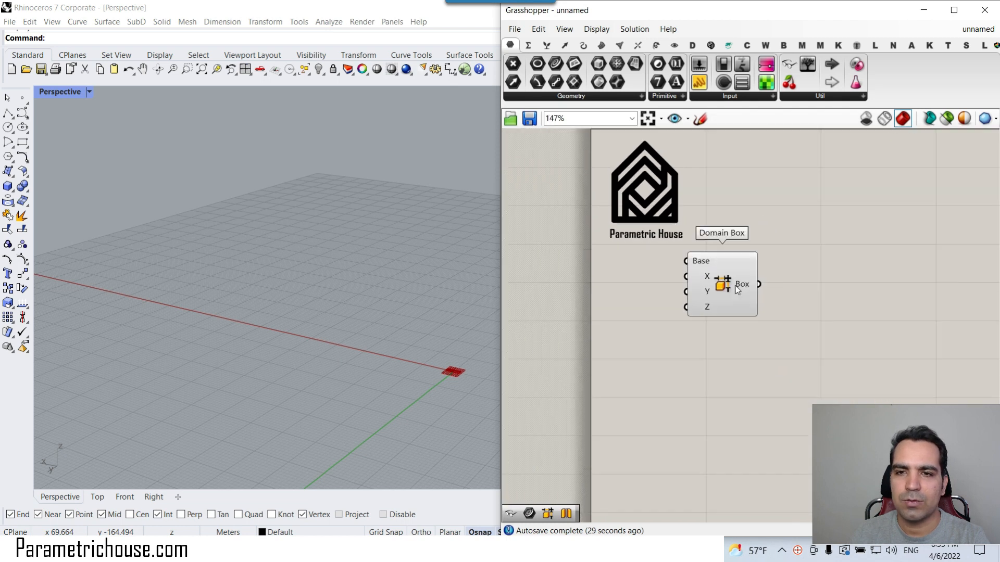
# - Move the Domain Box component slightly lower below the logo
pyautogui.scroll(4, 732, 286)
pyautogui.moveTo(732, 285); pyautogui.dragTo(753, 356)
pyautogui.click(589, 346)
# - Create a Number Slider with the value 12.5 beside the Domain Box
pyautogui.moveTo(366, 335); pyautogui.dragTo(459, 292, button='right')
pyautogui.scroll(2, 702, 323)
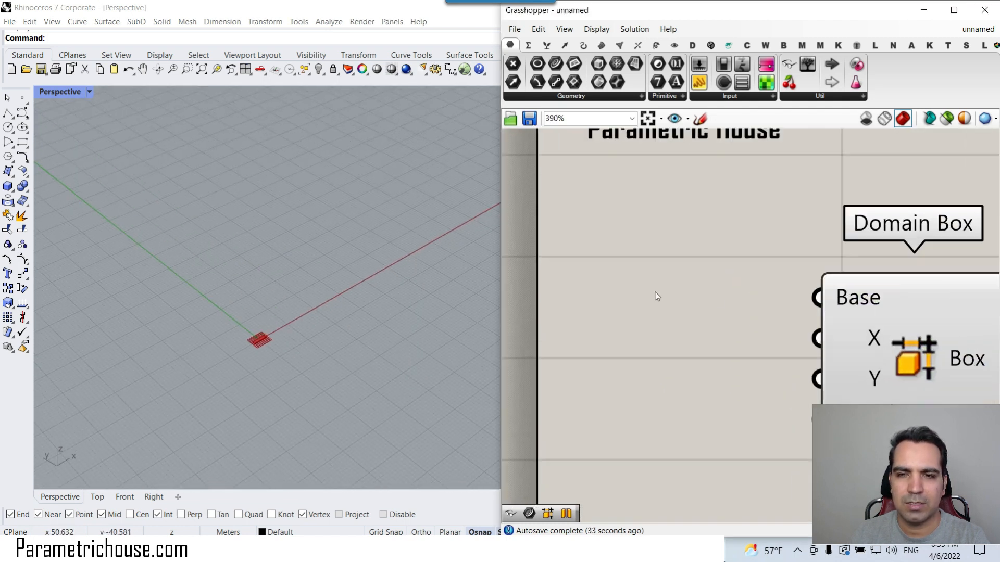
pyautogui.doubleClick(628, 307)
pyautogui.write('12.')
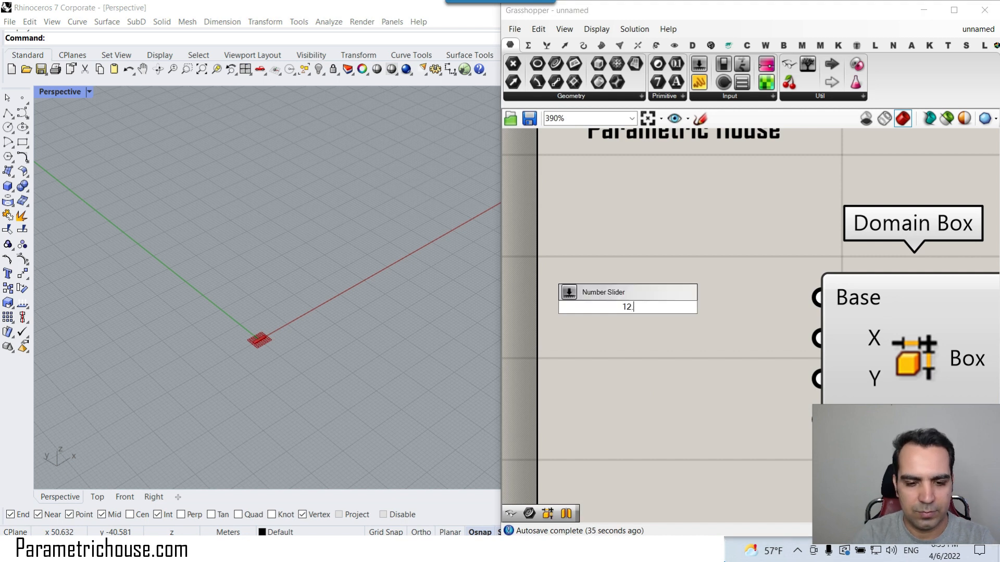
pyautogui.write('5')
pyautogui.press('Return')
pyautogui.scroll(-5, 731, 315)
# - Make two copies of the 12.5 slider and stack the three sliders evenly spaced beside the Domain Box
pyautogui.moveTo(731, 315); pyautogui.dragTo(691, 368)
pyautogui.hotkey('ctrl', 'c')
pyautogui.hotkey('ctrl', 'v')
pyautogui.hotkey('ctrl', 'v')
pyautogui.moveTo(707, 270); pyautogui.dragTo(669, 416)
pyautogui.click(630, 385)
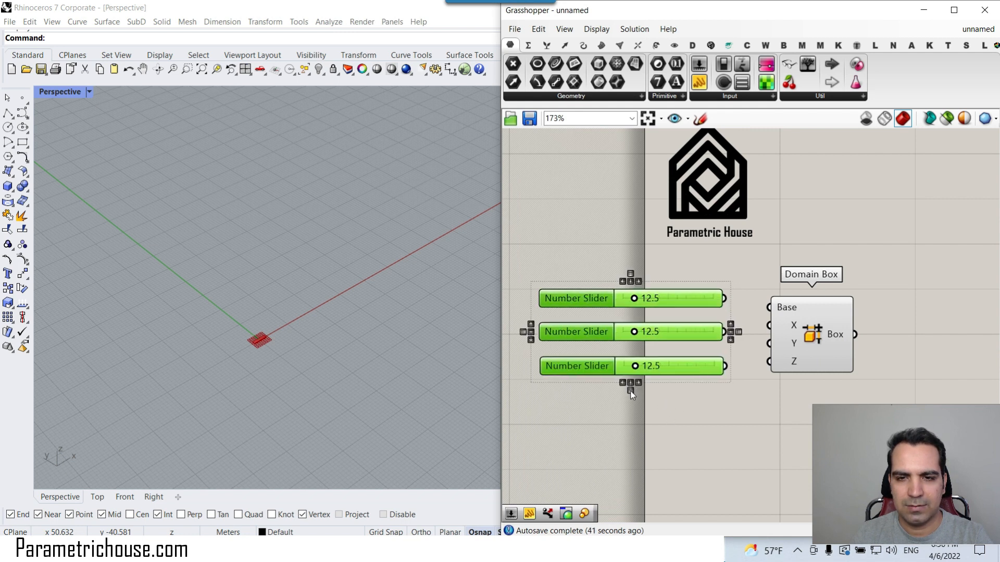
# - Connect the three sliders, in order, to the X, Y and Z inputs of the Domain Box
pyautogui.scroll(2, 744, 307)
pyautogui.click(731, 303)
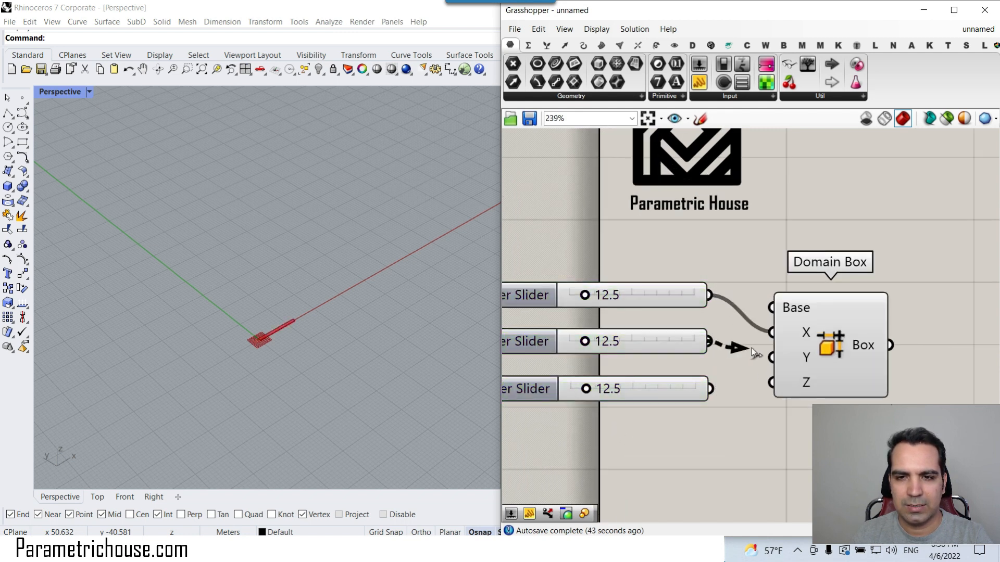
pyautogui.moveTo(751, 348); pyautogui.dragTo(771, 358)
pyautogui.moveTo(779, 392); pyautogui.dragTo(776, 385)
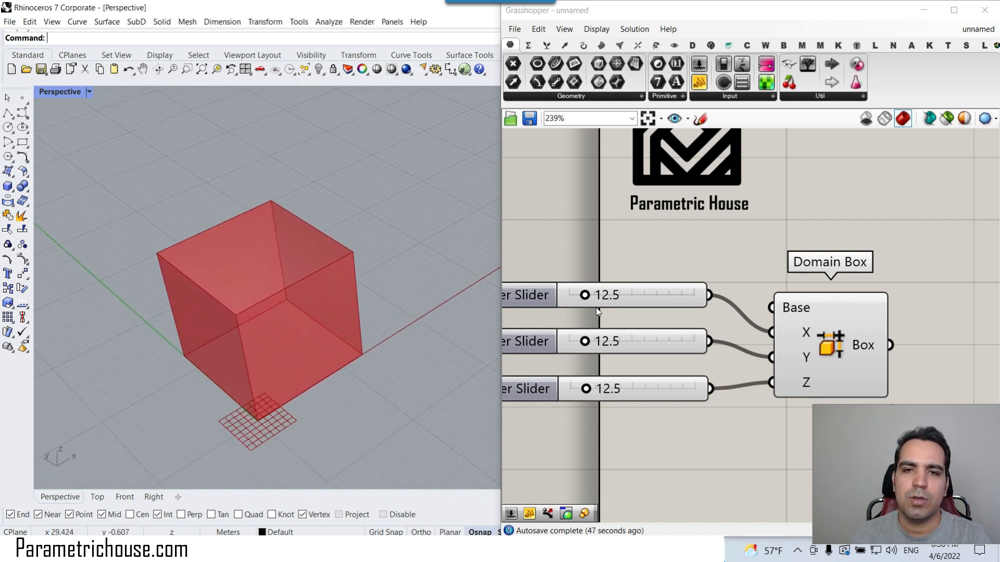
# - Set the Domain Box size sliders to 25.9 for X, 28.8 for Y and 33.4 for Z
pyautogui.moveTo(584, 295); pyautogui.dragTo(602, 297)
pyautogui.scroll(-2, 354, 302)
pyautogui.keyDown('shift'); pyautogui.moveTo(287, 306); pyautogui.dragTo(341, 289, button='right'); pyautogui.keyUp('shift')
pyautogui.scroll(-2, 258, 300)
pyautogui.click(206, 69)
pyautogui.scroll(8, 301, 370)
pyautogui.keyDown('shift'); pyautogui.moveTo(388, 333); pyautogui.dragTo(266, 195, button='right'); pyautogui.keyUp('shift')
pyautogui.moveTo(585, 341); pyautogui.dragTo(605, 341)
pyautogui.moveTo(335, 314); pyautogui.dragTo(441, 353, button='right')
pyautogui.moveTo(586, 389); pyautogui.dragTo(606, 389)
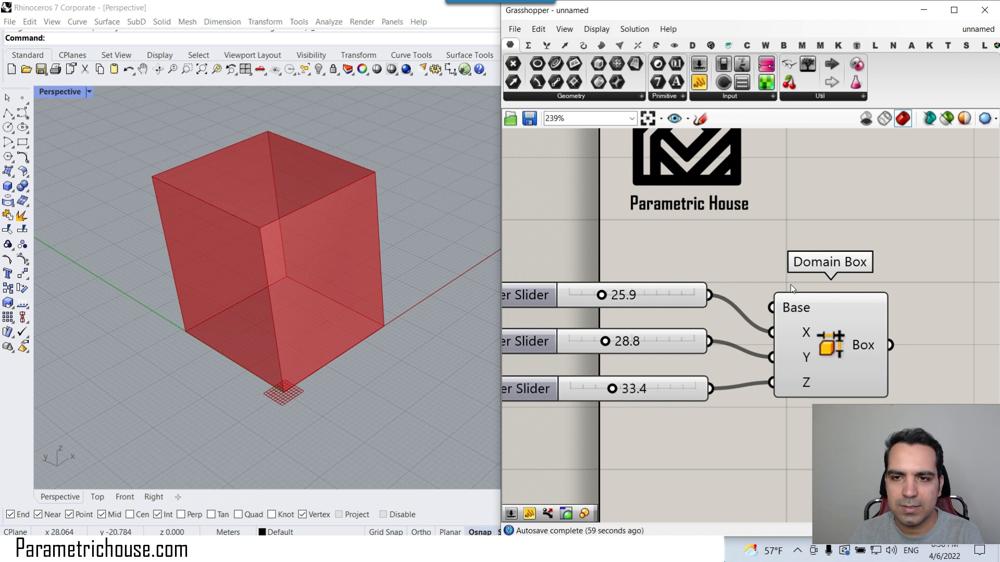
# - Move the three sliders and the Domain Box together so that they lie fully inside the sheet
pyautogui.scroll(-4, 792, 288)
pyautogui.moveTo(799, 332); pyautogui.dragTo(630, 241)
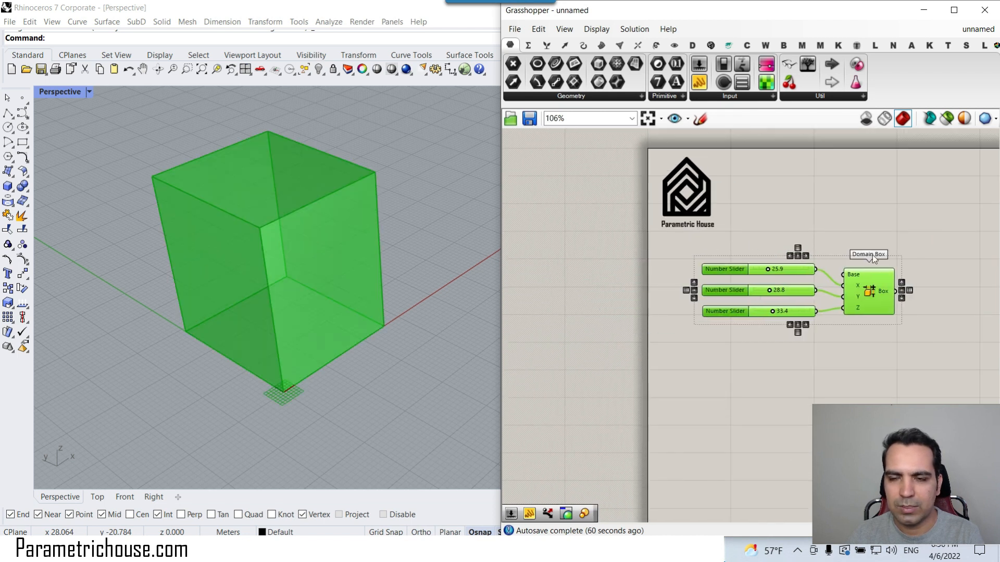
pyautogui.scroll(5, 739, 301)
pyautogui.click(773, 242)
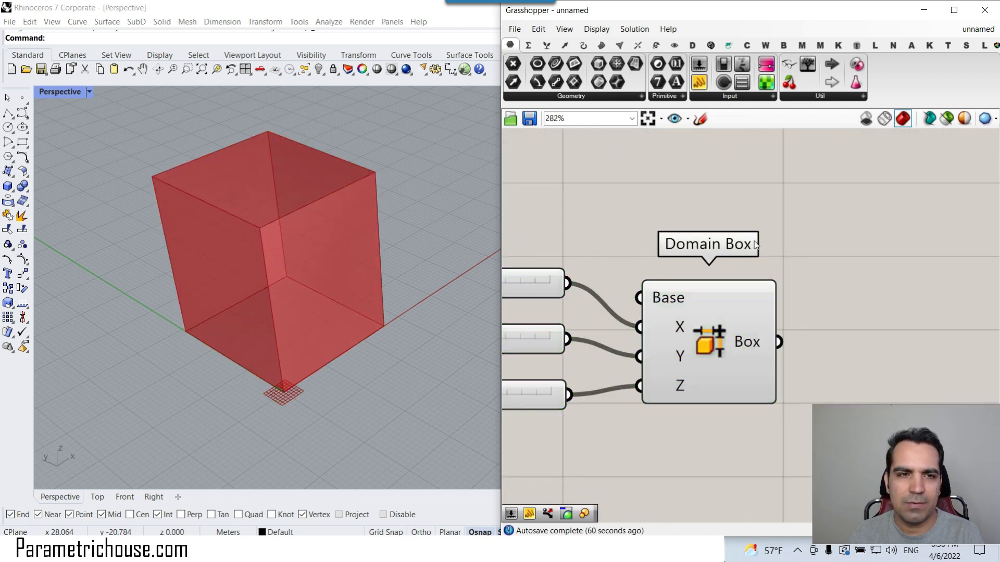
# - Add a Voronoi 3D component beside the Domain Box and connect the Box output to its Box input
pyautogui.click(618, 47)
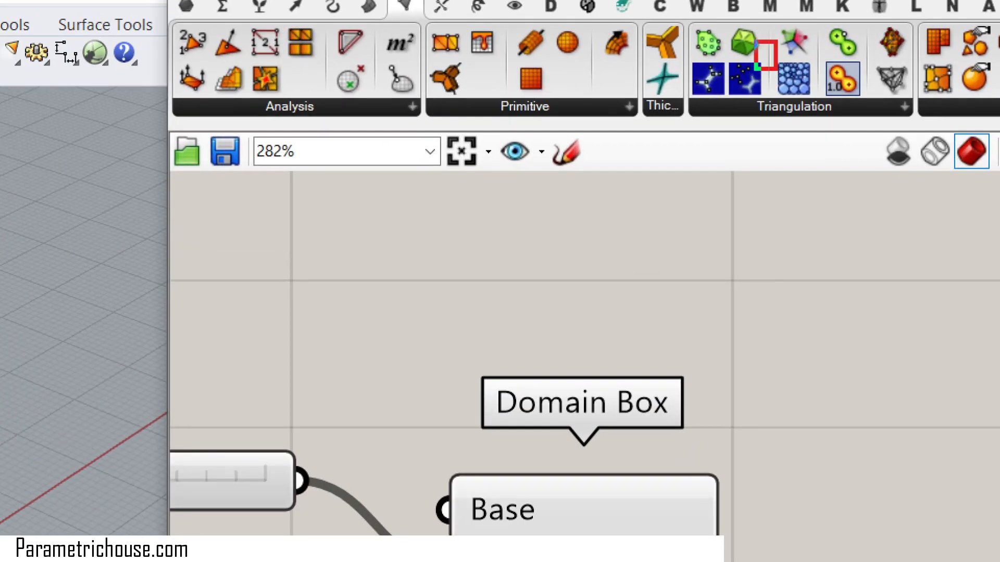
pyautogui.moveTo(756, 15); pyautogui.dragTo(823, 108)
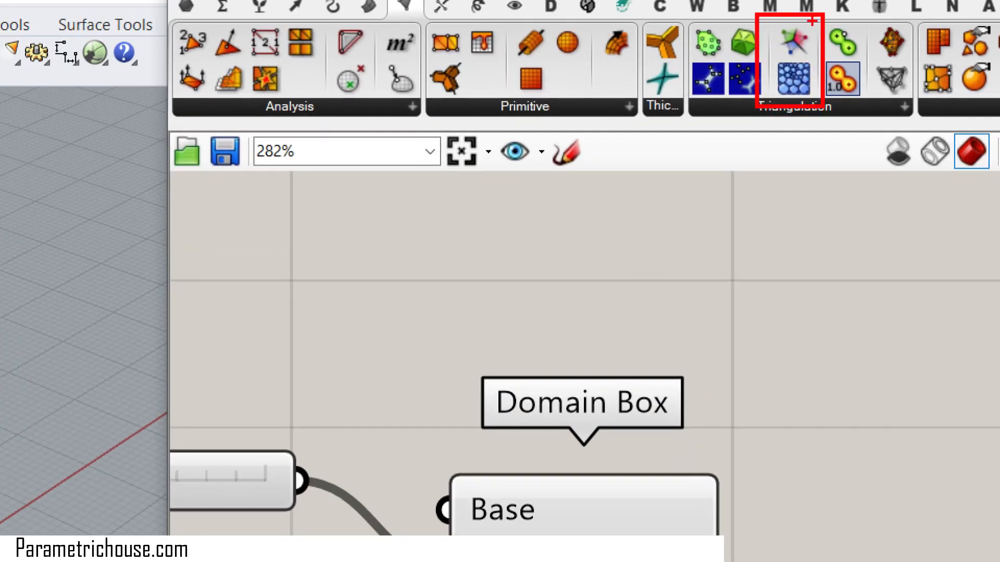
pyautogui.press('Escape')
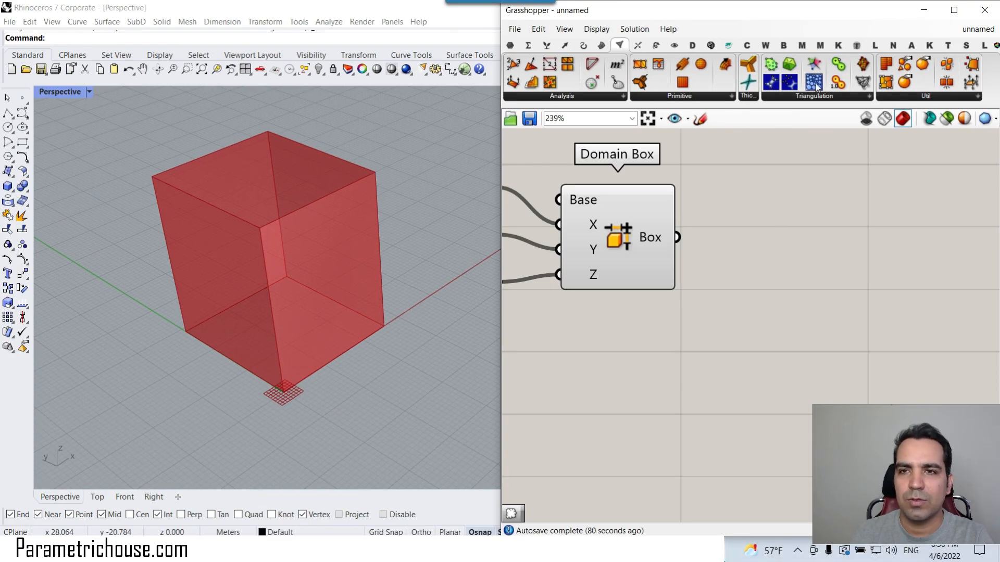
pyautogui.moveTo(817, 87); pyautogui.dragTo(812, 315)
pyautogui.scroll(3, 755, 339)
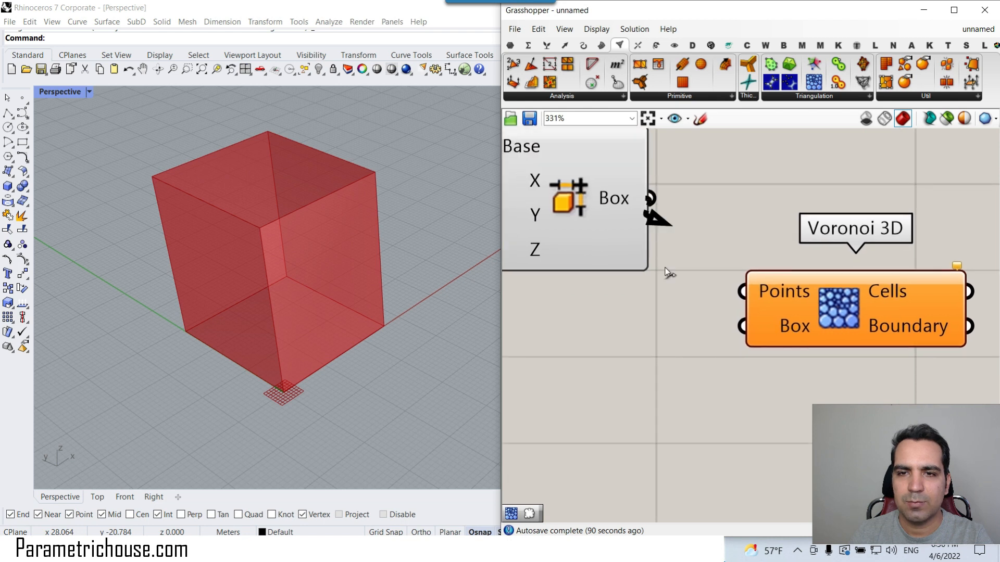
pyautogui.moveTo(651, 198); pyautogui.dragTo(752, 339)
pyautogui.moveTo(778, 335)
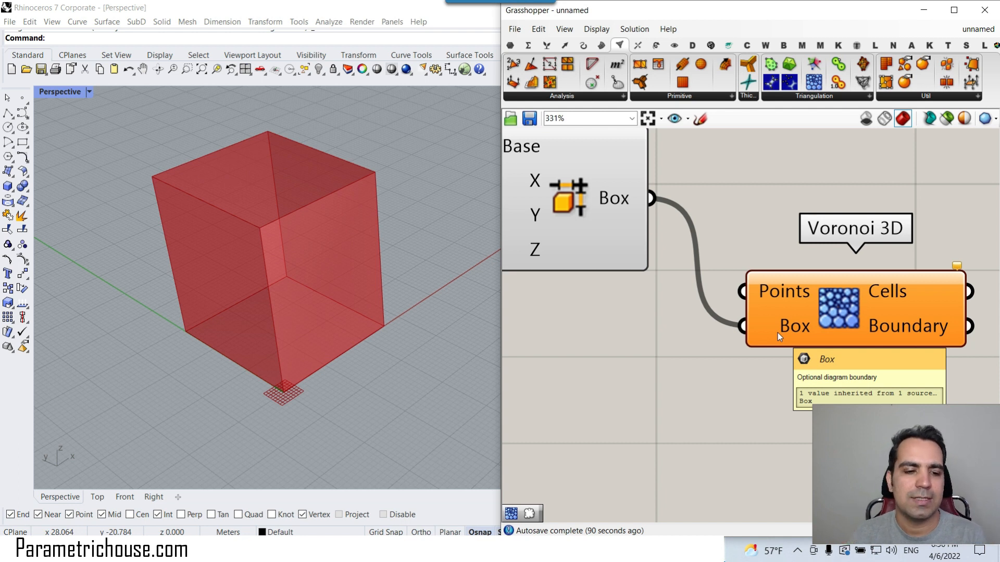
pyautogui.scroll(-3, 754, 313)
pyautogui.click(802, 279)
pyautogui.scroll(2, 790, 267)
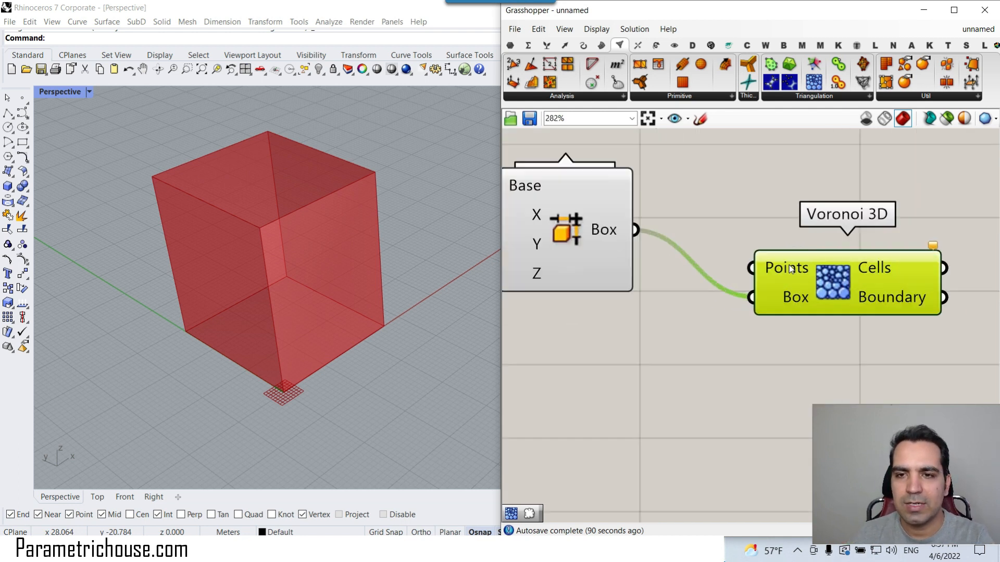
# - Add a Populate Geometry component from the Vector Grid components to the canvas near the Domain Box
pyautogui.moveTo(788, 269)
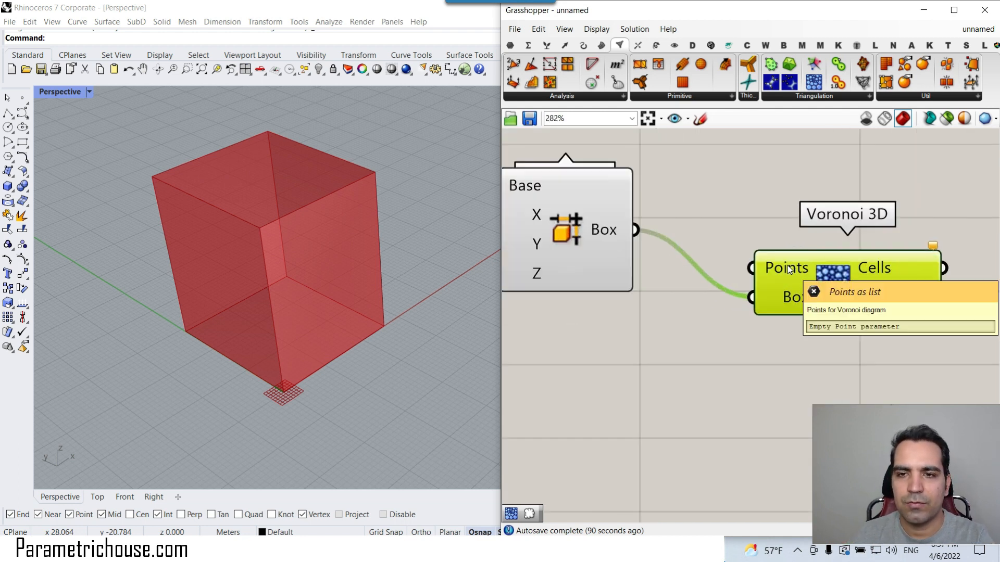
pyautogui.click(565, 45)
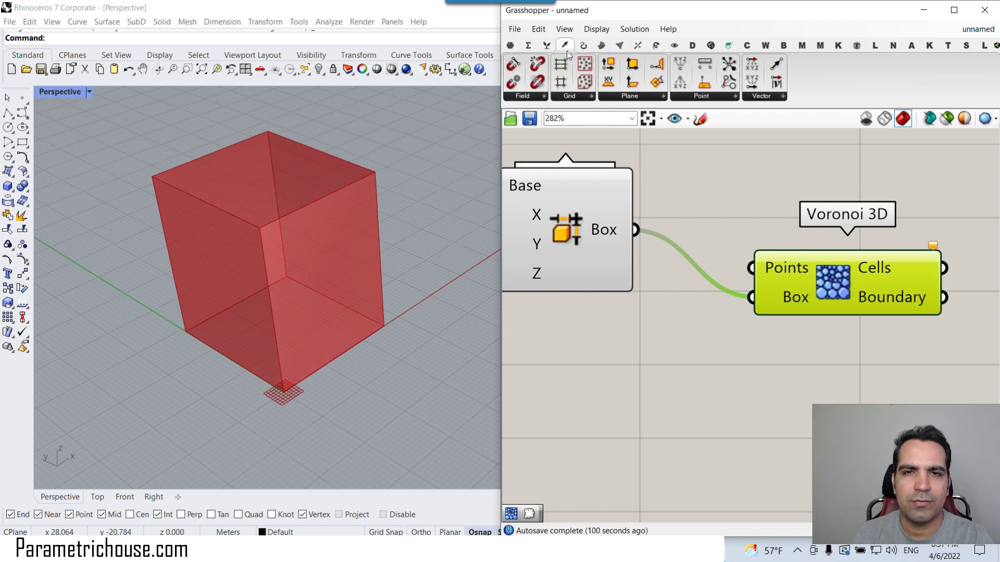
pyautogui.click(590, 96)
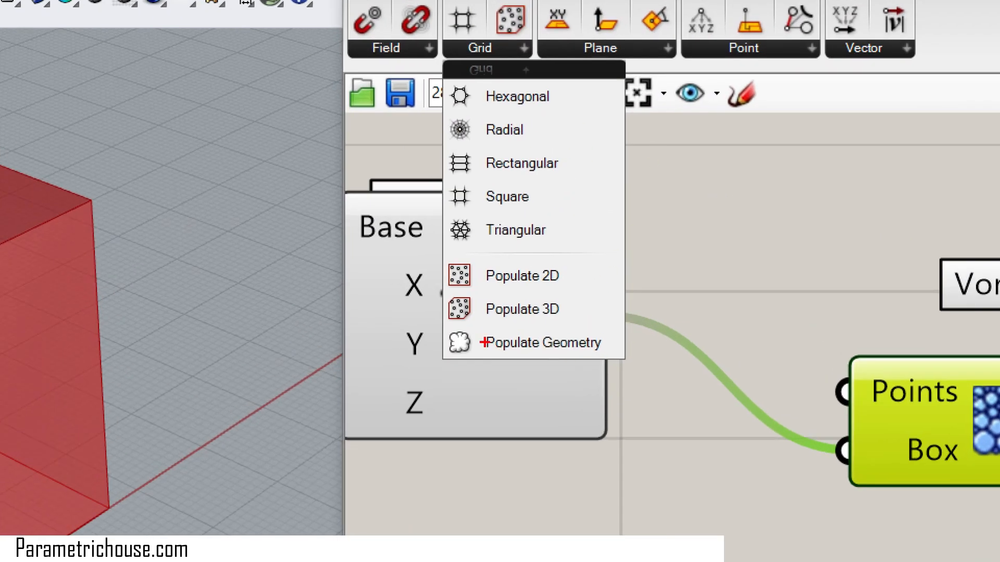
pyautogui.moveTo(447, 329)
pyautogui.keyDown('ctrl'); pyautogui.mouseDown()
pyautogui.moveTo(639, 379)
pyautogui.moveTo(630, 376)
pyautogui.mouseUp(); pyautogui.keyUp('ctrl')
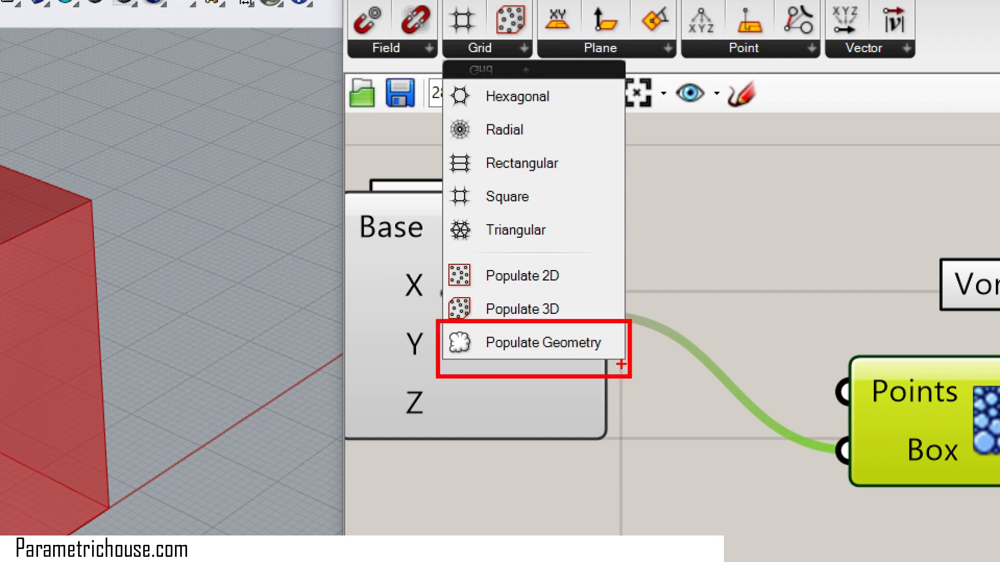
pyautogui.press('Escape')
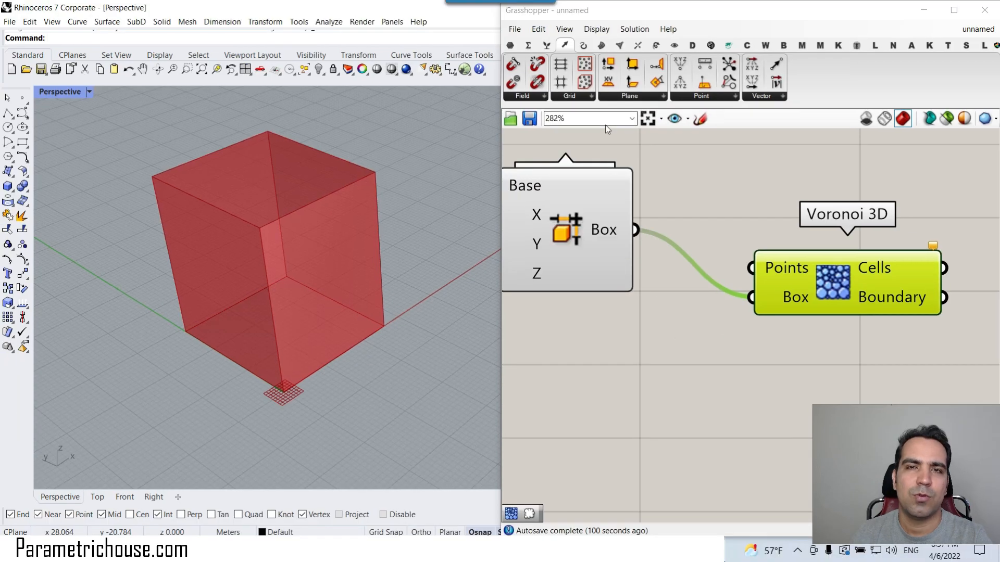
pyautogui.click(573, 97)
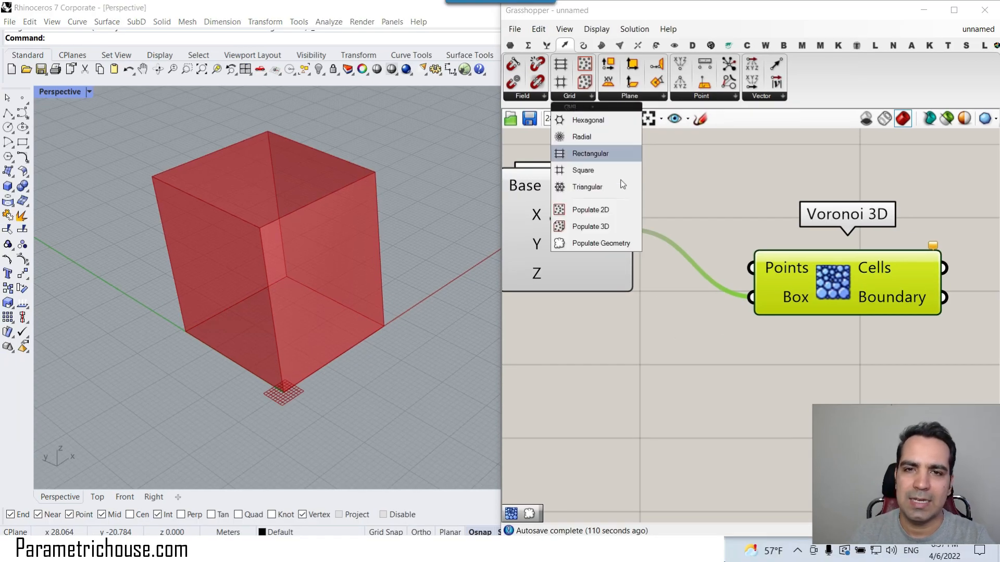
pyautogui.click(603, 239)
pyautogui.scroll(-3, 573, 326)
pyautogui.click(664, 374)
# - Move the Voronoi 3D component farther away to make room, and connect the Domain Box output to Populate Geometry's Geometry input
pyautogui.moveTo(716, 309); pyautogui.dragTo(859, 288)
pyautogui.moveTo(669, 375); pyautogui.dragTo(712, 223)
pyautogui.scroll(2, 636, 205)
pyautogui.moveTo(584, 320); pyautogui.dragTo(663, 196)
pyautogui.scroll(-3, 712, 250)
pyautogui.moveTo(713, 250); pyautogui.dragTo(729, 204, button='right')
pyautogui.moveTo(735, 208); pyautogui.dragTo(722, 286)
pyautogui.scroll(3, 694, 283)
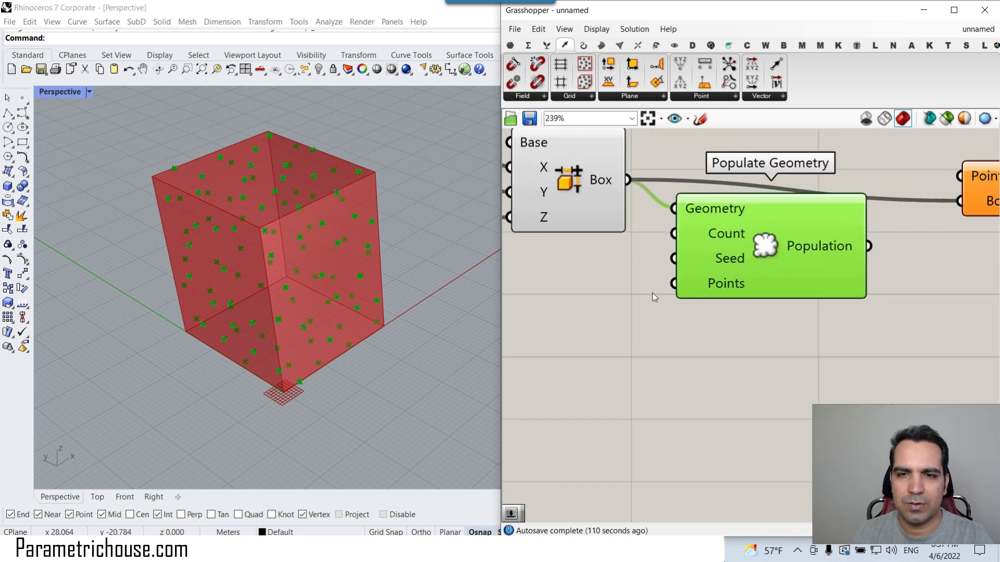
# - Add a number slider ranging from 1 to 20, set to 6, and connect it to Populate Geometry's Count input
pyautogui.moveTo(584, 300); pyautogui.dragTo(634, 296, button='right')
pyautogui.doubleClick(634, 296)
pyautogui.write('1..')
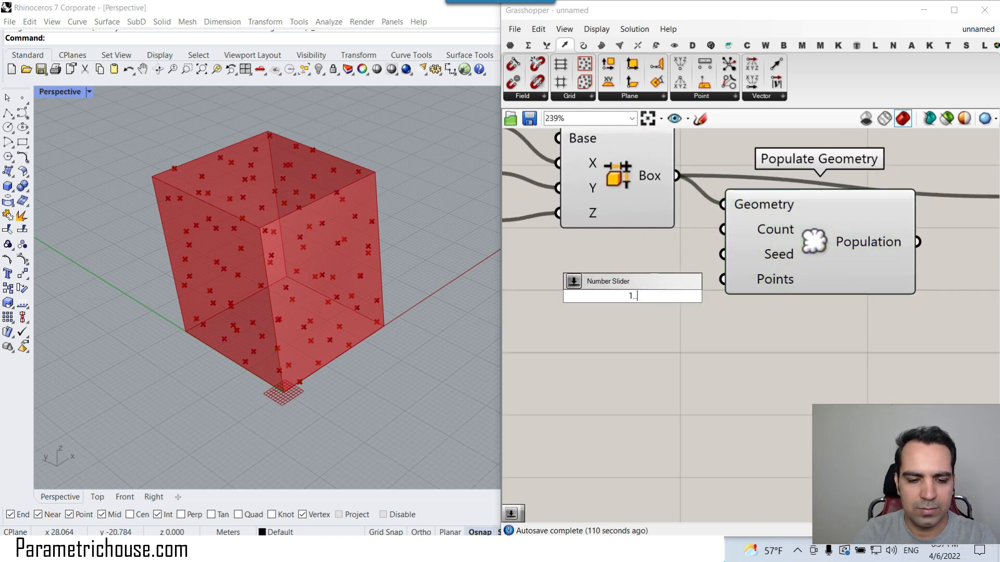
pyautogui.write('20')
pyautogui.press('Return')
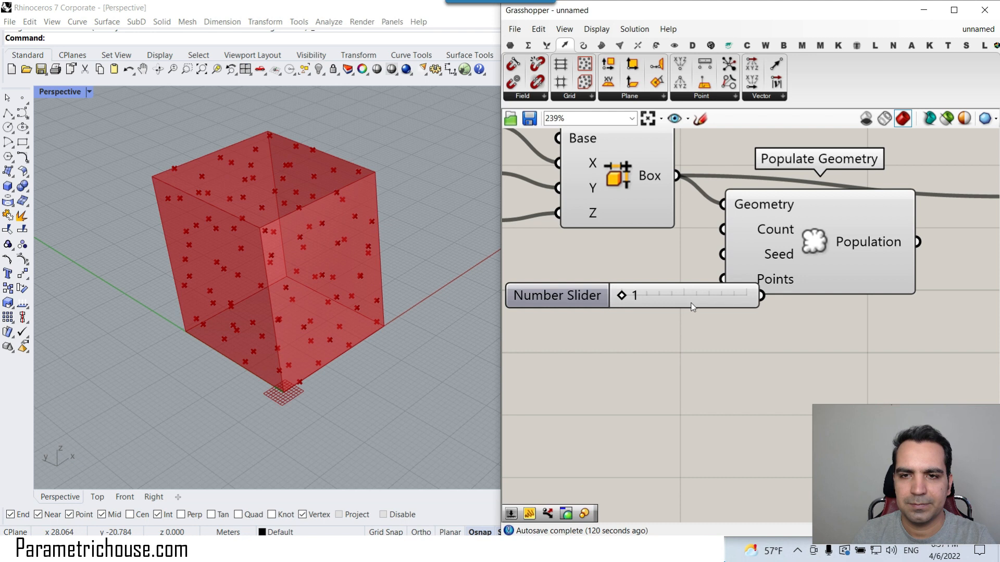
pyautogui.moveTo(700, 291); pyautogui.dragTo(629, 254)
pyautogui.moveTo(698, 255); pyautogui.dragTo(722, 229)
pyautogui.scroll(1, 599, 302)
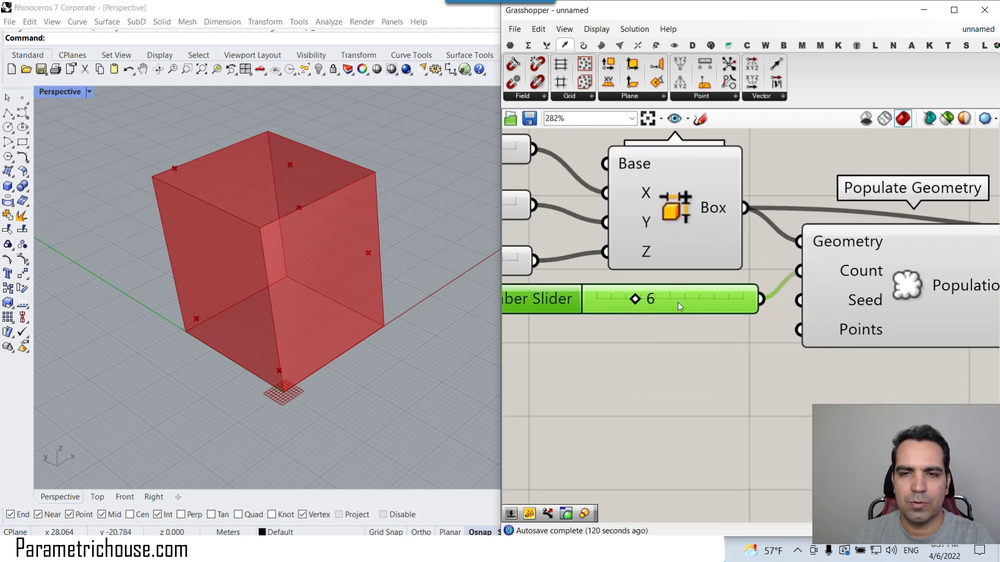
# - Add a number slider ranging from 1 to 100, set to 91, below the Count slider and connect it to the Seed input
pyautogui.scroll(-4, 698, 314)
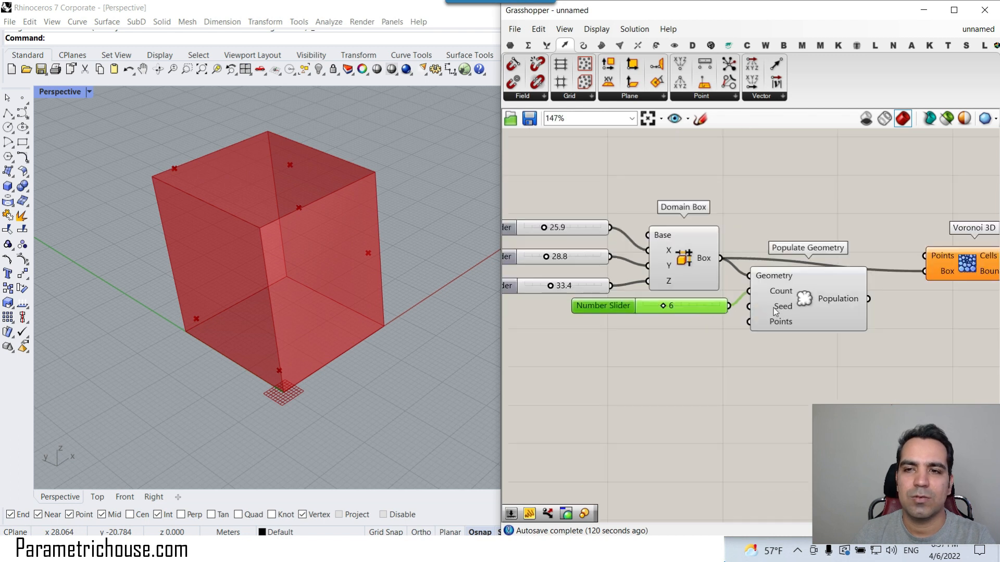
pyautogui.scroll(8, 787, 299)
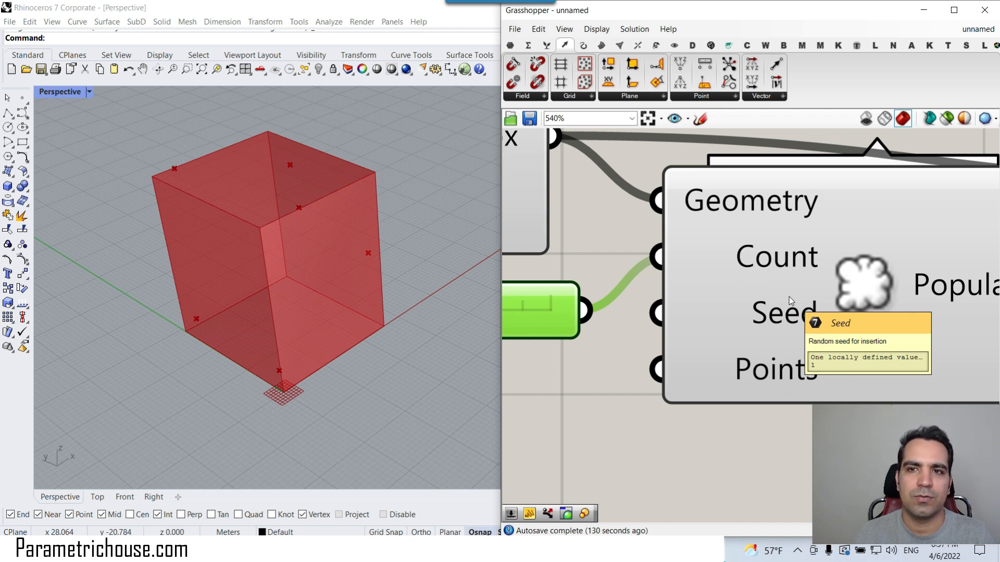
pyautogui.scroll(-5, 784, 252)
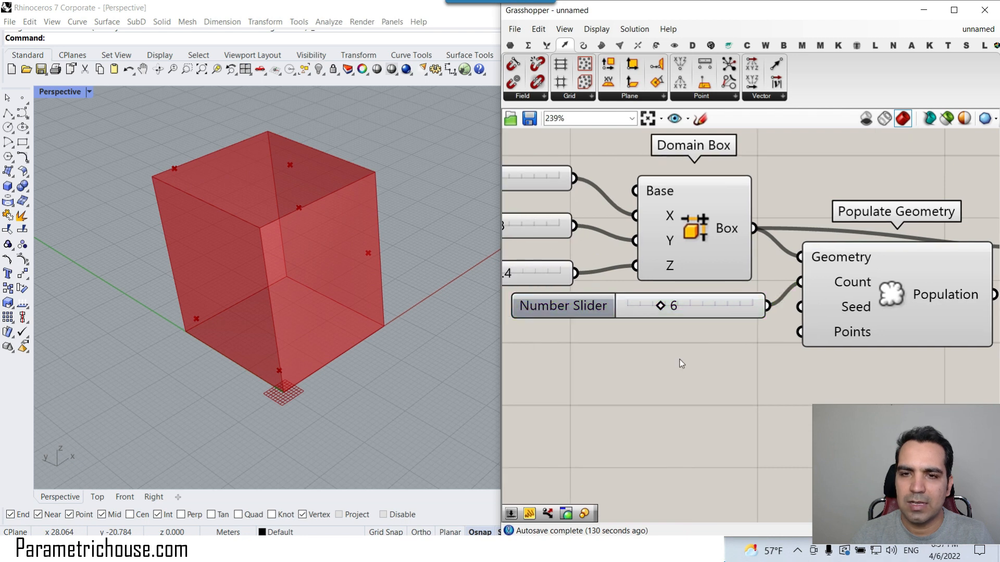
pyautogui.doubleClick(679, 352)
pyautogui.write('1..100')
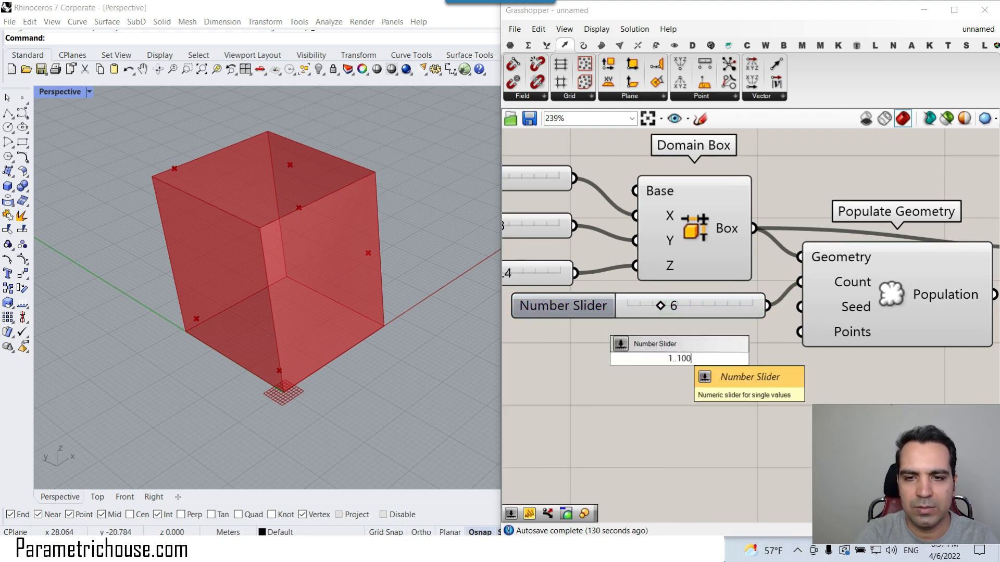
pyautogui.press('Return')
pyautogui.moveTo(734, 359)
pyautogui.mouseDown()
pyautogui.moveTo(651, 346)
pyautogui.moveTo(719, 349)
pyautogui.mouseUp()
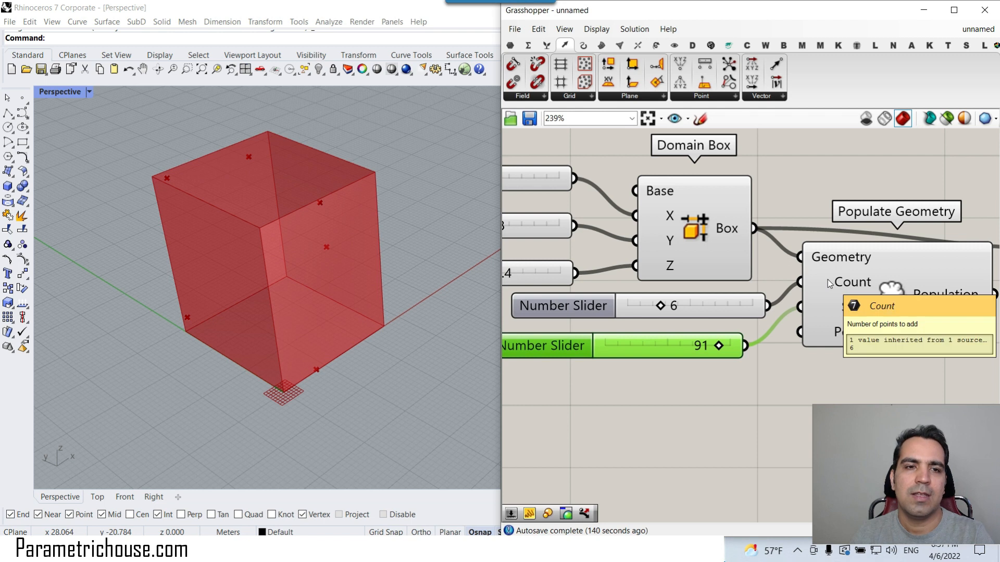
pyautogui.moveTo(682, 352); pyautogui.dragTo(712, 343)
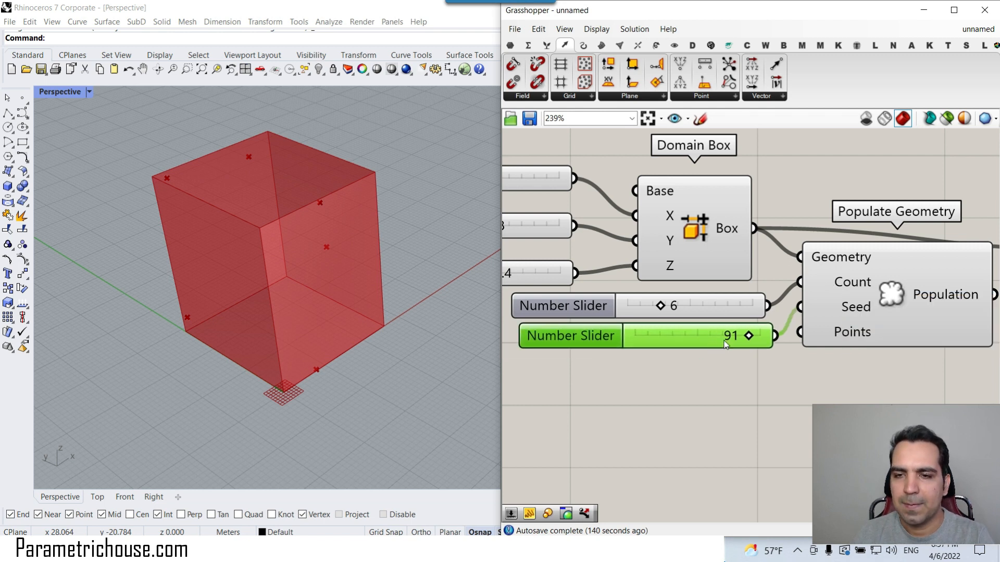
# - Connect the Population output of Populate Geometry to the Points input of Voronoi 3D
pyautogui.scroll(-3, 750, 318)
pyautogui.moveTo(823, 317); pyautogui.dragTo(696, 313, button='right')
pyautogui.scroll(2, 696, 312)
pyautogui.scroll(1, 696, 313)
pyautogui.moveTo(794, 328); pyautogui.dragTo(708, 371, button='right')
pyautogui.moveTo(716, 334); pyautogui.dragTo(804, 265)
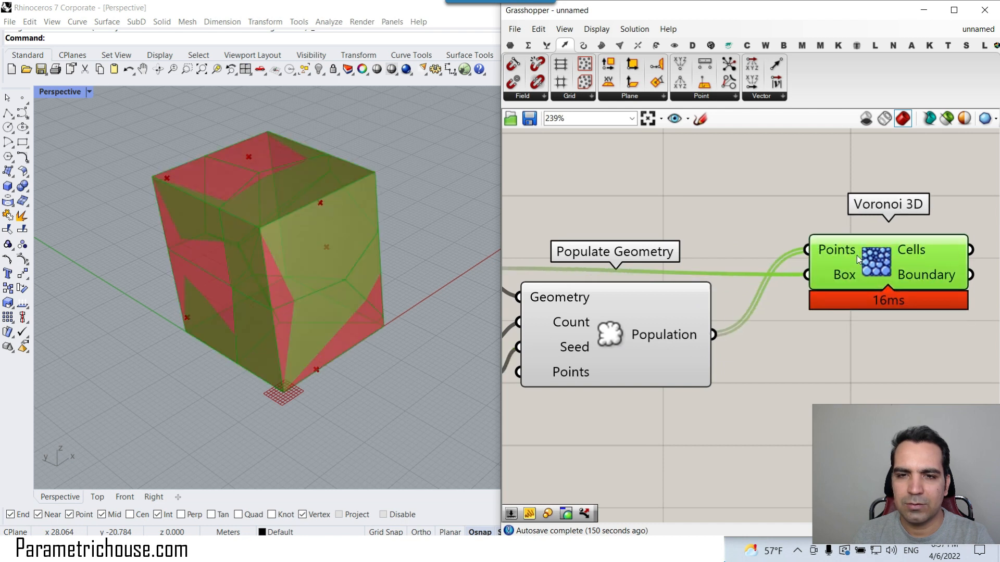
# - Turn off the preview of the Domain Box component
pyautogui.moveTo(665, 309); pyautogui.dragTo(773, 284, button='right')
pyautogui.scroll(-3, 773, 284)
pyautogui.rightClick(625, 252)
pyautogui.click(647, 271)
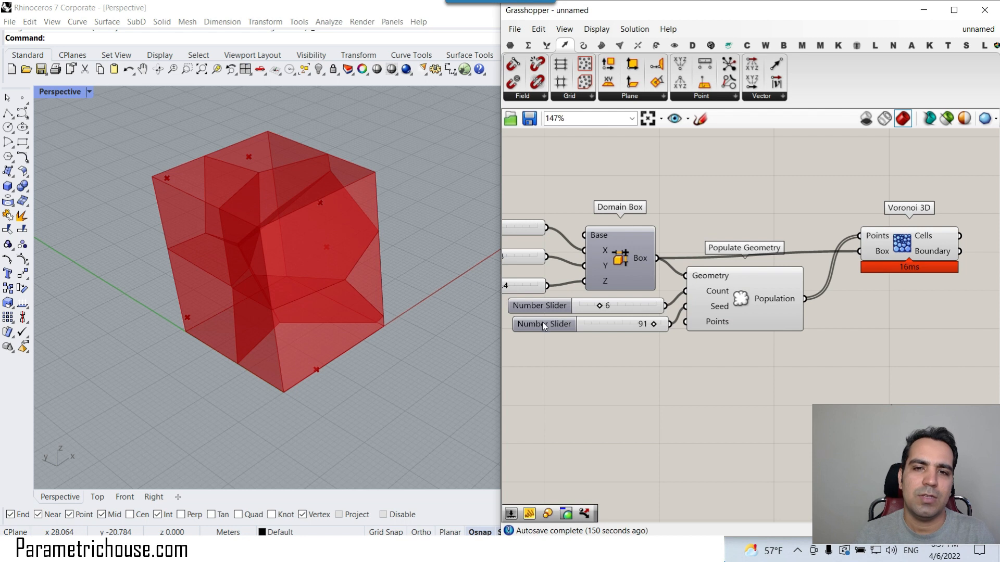
# - Set the Count slider to 10 and reduce the Seed slider's value
pyautogui.scroll(3, 578, 327)
pyautogui.moveTo(625, 293); pyautogui.dragTo(656, 294)
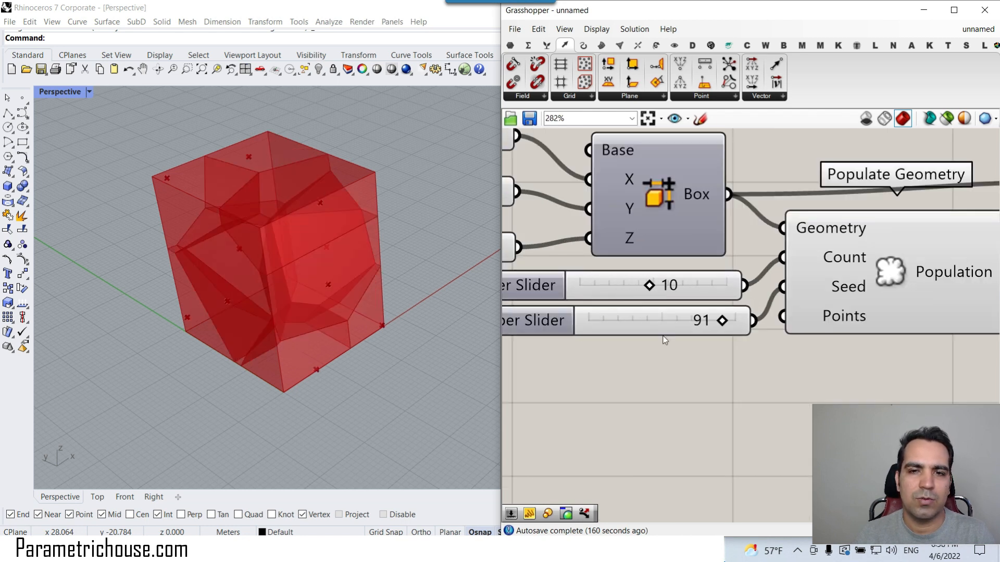
pyautogui.moveTo(730, 324); pyautogui.dragTo(664, 321)
# - Shift the Voronoi 3D component slightly on the canvas and deselect it
pyautogui.scroll(-5, 610, 330)
pyautogui.moveTo(880, 302); pyautogui.dragTo(744, 301, button='right')
pyautogui.scroll(5, 750, 289)
pyautogui.moveTo(637, 241); pyautogui.dragTo(625, 252)
pyautogui.click(640, 344)
# - Switch to the finished unnamed3 definition and turn off the display of its Custom Preview component
pyautogui.click(977, 29)
pyautogui.click(937, 157)
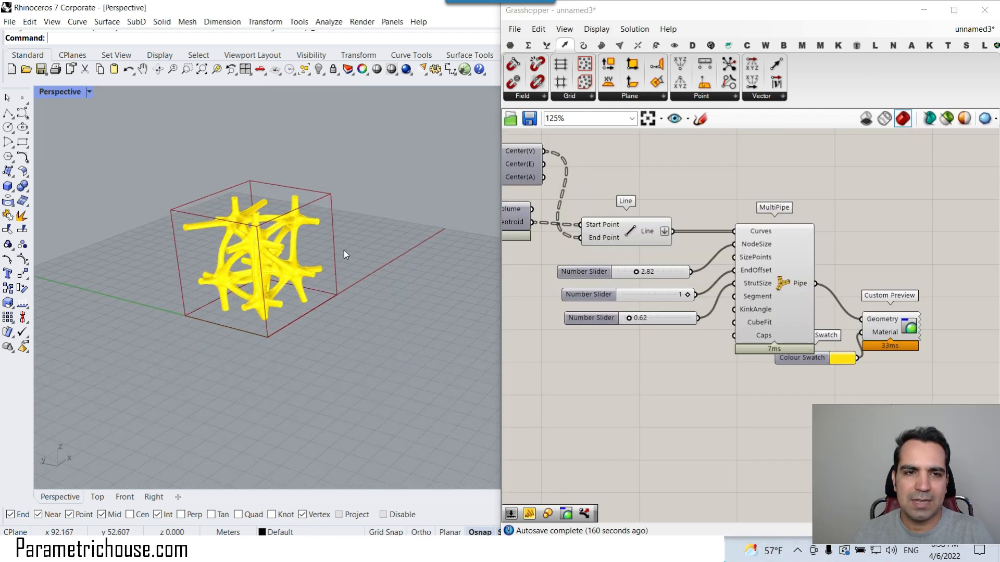
pyautogui.scroll(-5, 738, 301)
pyautogui.moveTo(786, 327); pyautogui.dragTo(685, 253)
pyautogui.rightClick(684, 252)
pyautogui.click(753, 258)
# - Turn on the previews of the Volume and Voronoi 3D components, and select Volume to examine the cell centroids
pyautogui.scroll(3, 655, 283)
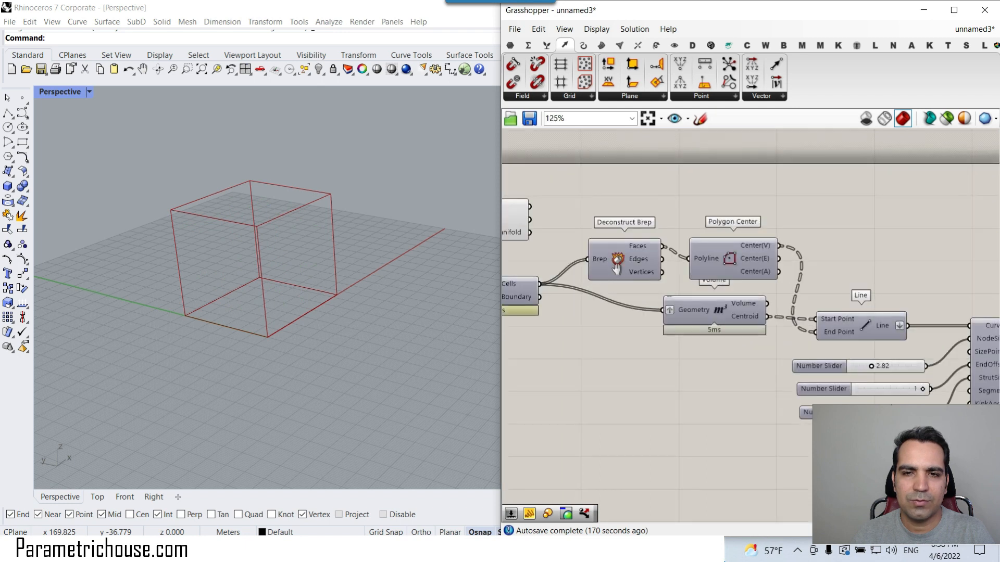
pyautogui.rightClick(805, 310)
pyautogui.click(833, 331)
pyautogui.rightClick(586, 290)
pyautogui.click(593, 310)
pyautogui.scroll(5, 260, 258)
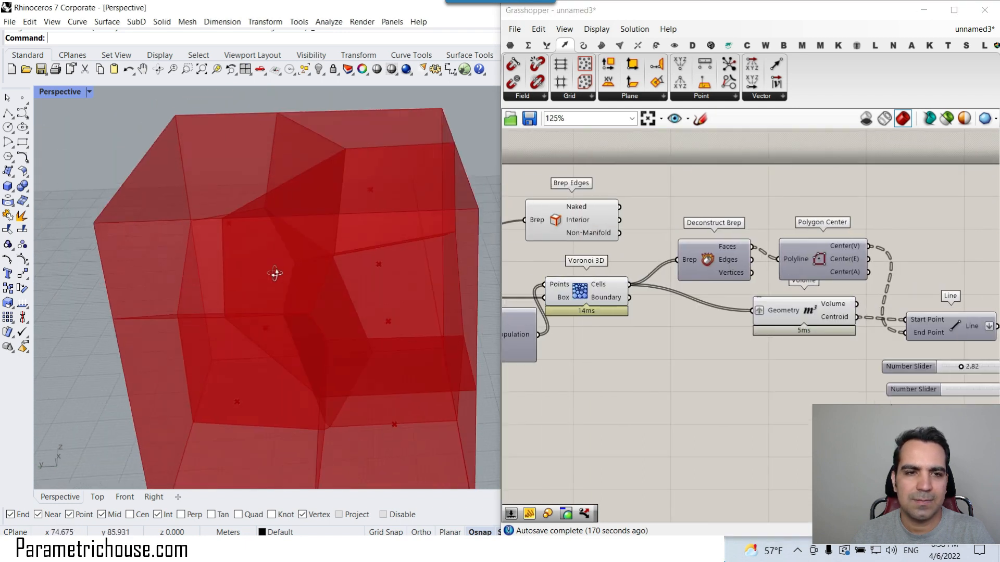
pyautogui.click(837, 333)
pyautogui.scroll(6, 296, 257)
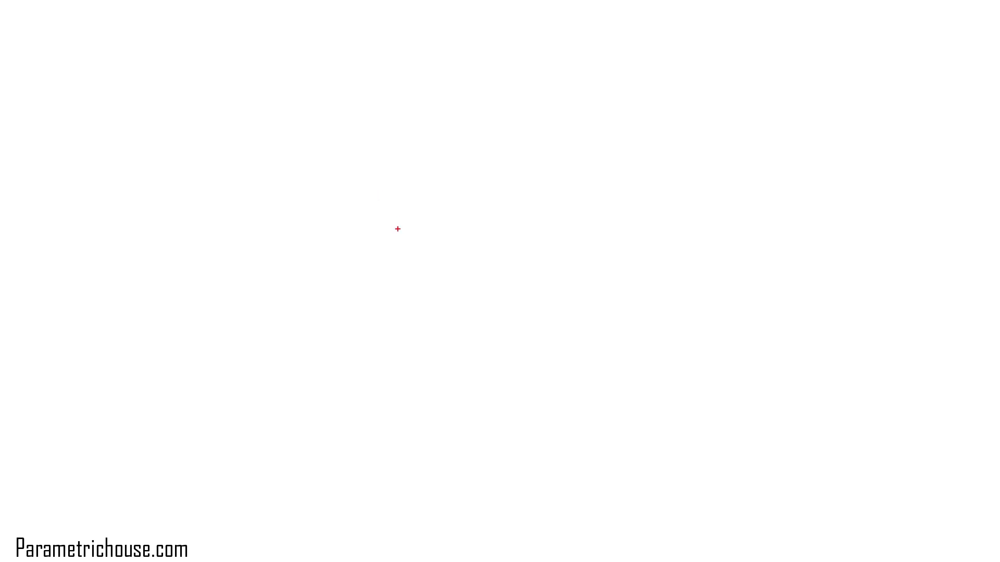
pyautogui.moveTo(458, 124)
pyautogui.mouseDown()
pyautogui.moveTo(319, 178)
pyautogui.moveTo(364, 236)
pyautogui.moveTo(500, 259)
pyautogui.moveTo(601, 170)
pyautogui.moveTo(458, 123)
pyautogui.mouseUp()
pyautogui.moveTo(289, 187)
pyautogui.mouseDown()
pyautogui.moveTo(377, 397)
pyautogui.moveTo(432, 401)
pyautogui.moveTo(397, 264)
pyautogui.mouseUp()
pyautogui.moveTo(436, 403)
pyautogui.mouseDown()
pyautogui.moveTo(562, 370)
pyautogui.moveTo(576, 257)
pyautogui.mouseUp()
pyautogui.moveTo(604, 157)
pyautogui.mouseDown()
pyautogui.moveTo(603, 294)
pyautogui.moveTo(565, 367)
pyautogui.mouseUp()
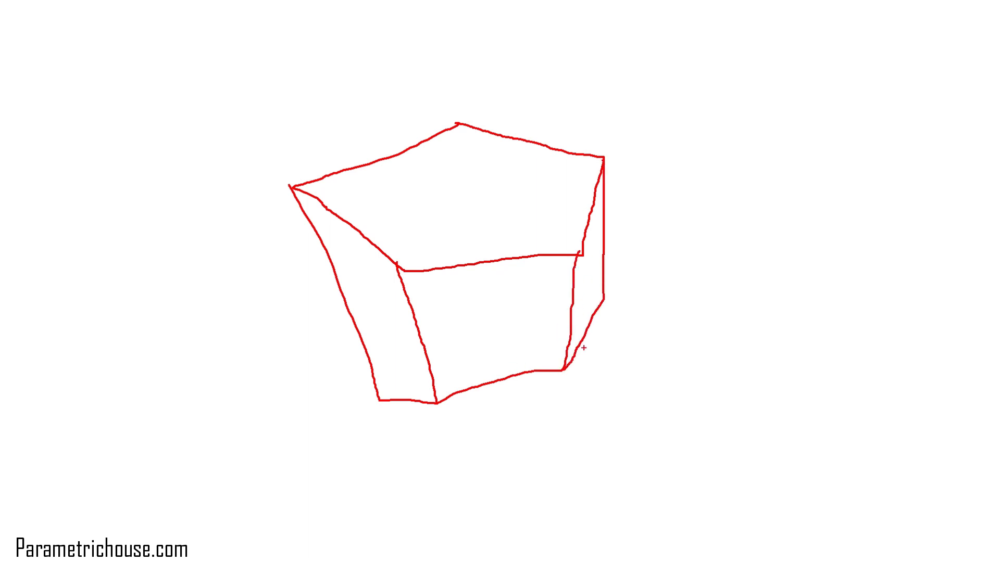
pyautogui.moveTo(603, 298)
pyautogui.mouseDown()
pyautogui.moveTo(455, 288)
pyautogui.moveTo(383, 395)
pyautogui.mouseUp()
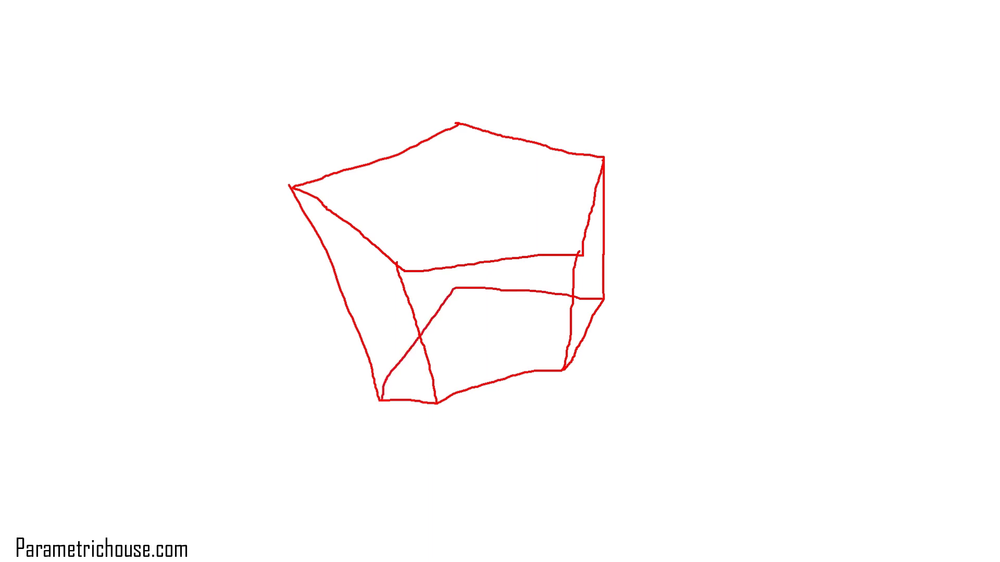
pyautogui.moveTo(456, 286); pyautogui.dragTo(461, 130)
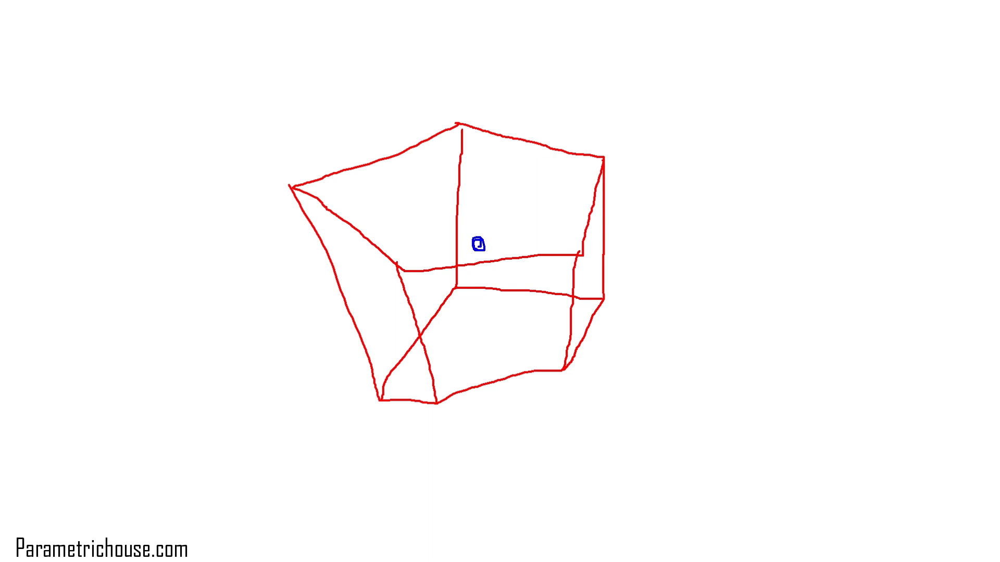
pyautogui.moveTo(480, 242); pyautogui.dragTo(523, 202)
pyautogui.moveTo(474, 242)
pyautogui.mouseDown()
pyautogui.moveTo(428, 226)
pyautogui.moveTo(383, 295)
pyautogui.mouseUp()
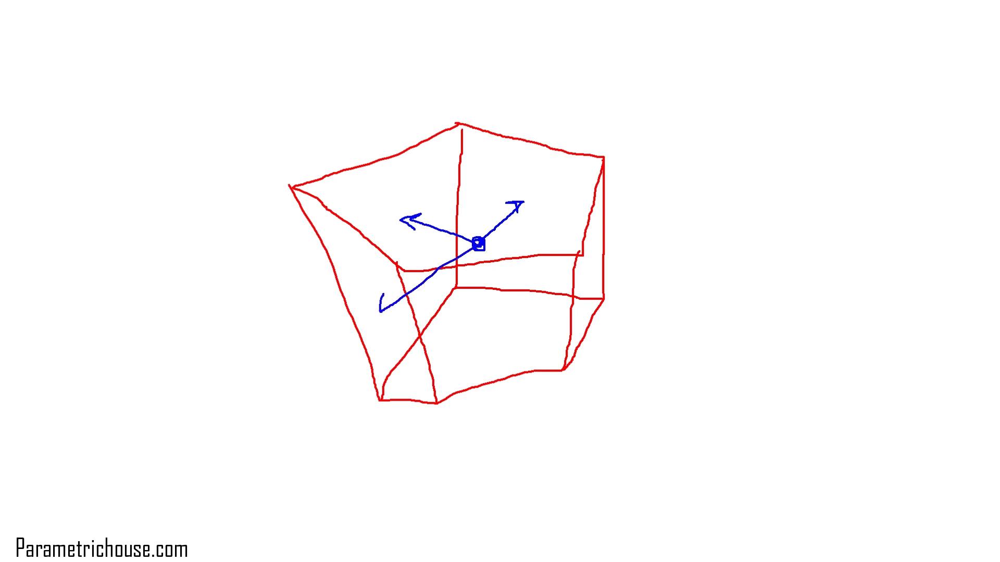
pyautogui.moveTo(479, 275)
pyautogui.mouseDown()
pyautogui.moveTo(472, 327)
pyautogui.moveTo(503, 319)
pyautogui.mouseUp()
pyautogui.moveTo(480, 246); pyautogui.dragTo(582, 282)
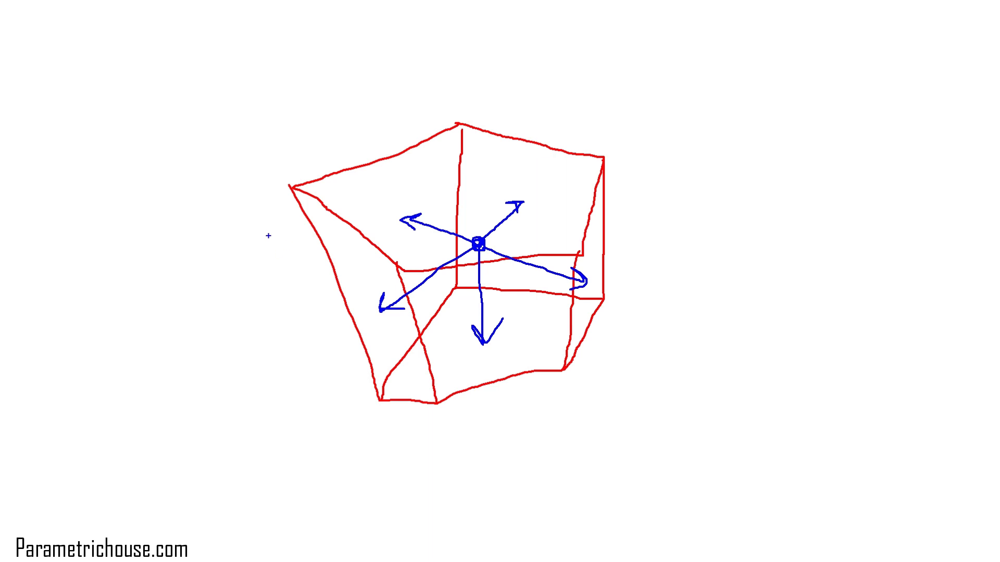
pyautogui.moveTo(290, 189); pyautogui.dragTo(146, 234)
pyautogui.moveTo(396, 262)
pyautogui.mouseDown()
pyautogui.moveTo(360, 313)
pyautogui.moveTo(284, 346)
pyautogui.moveTo(152, 244)
pyautogui.moveTo(157, 352)
pyautogui.moveTo(313, 482)
pyautogui.moveTo(305, 366)
pyautogui.mouseUp()
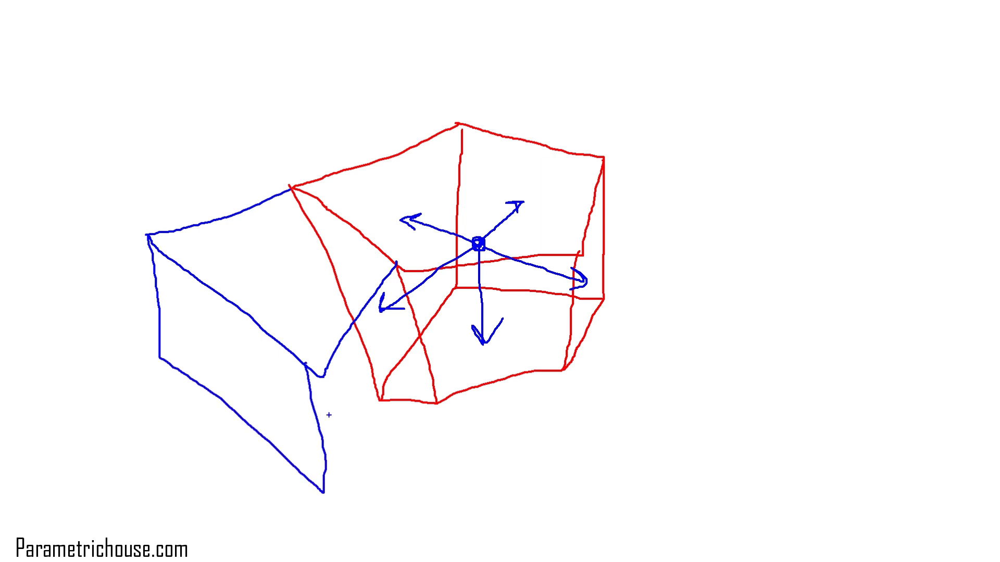
pyautogui.hotkey('ctrl', 'z')
pyautogui.moveTo(325, 376)
pyautogui.mouseDown()
pyautogui.moveTo(268, 415)
pyautogui.moveTo(179, 346)
pyautogui.moveTo(149, 237)
pyautogui.mouseUp()
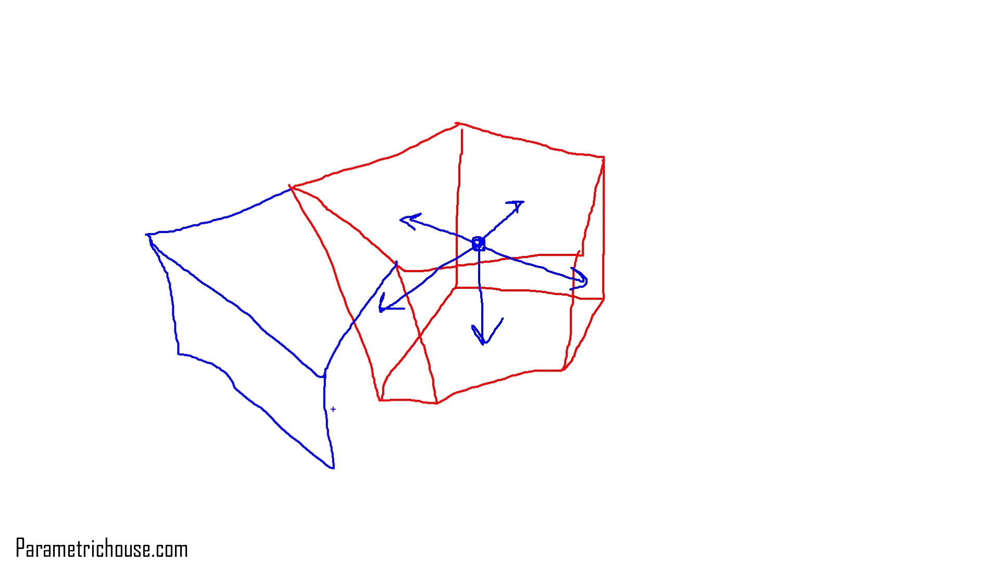
pyautogui.moveTo(337, 472)
pyautogui.mouseDown()
pyautogui.moveTo(436, 404)
pyautogui.moveTo(180, 340)
pyautogui.mouseUp()
pyautogui.moveTo(284, 321); pyautogui.dragTo(371, 310)
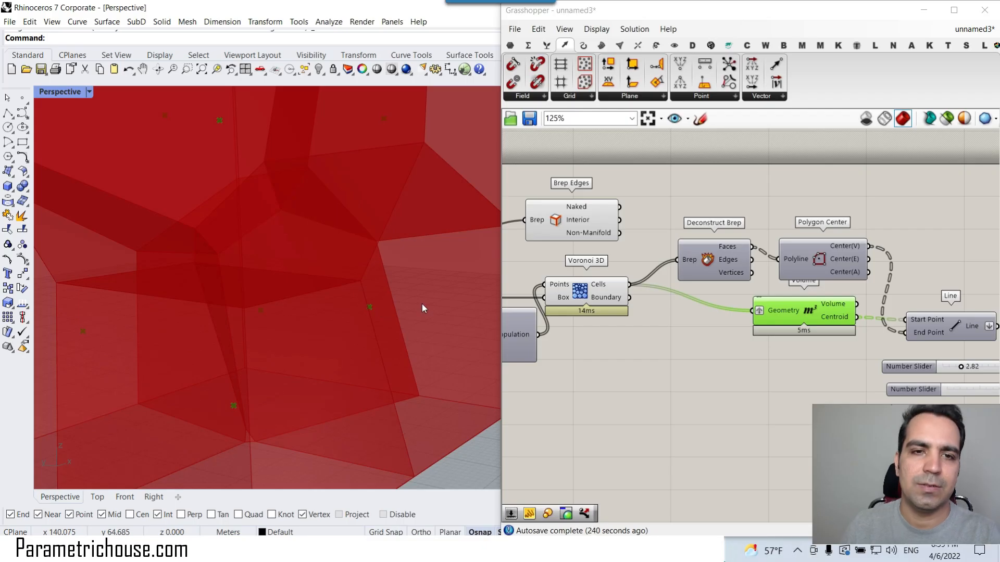
# - Return to the unnamed definition and examine its Voronoi 3D cells up close in the Rhino viewport
pyautogui.scroll(-10, 333, 293)
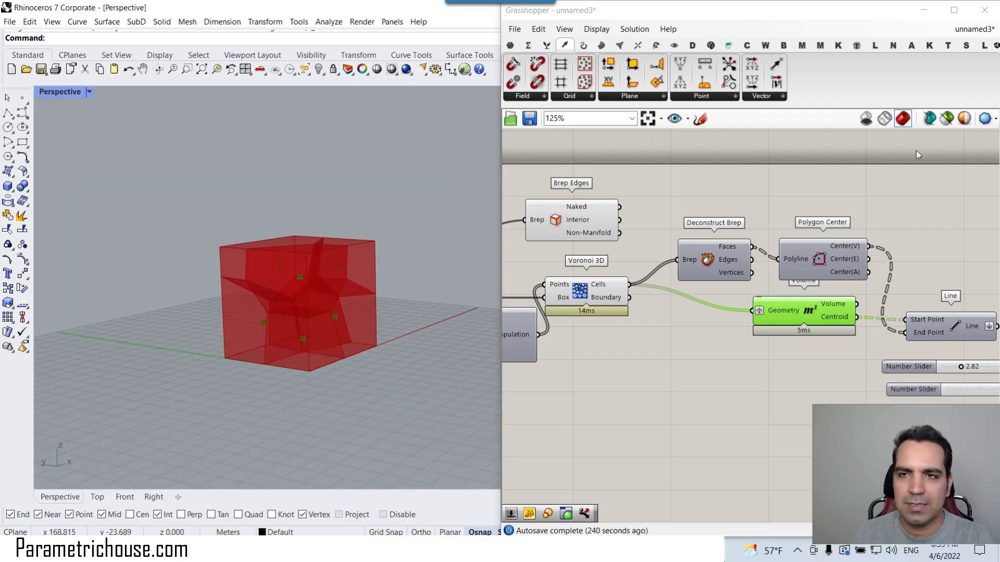
pyautogui.click(978, 29)
pyautogui.click(926, 171)
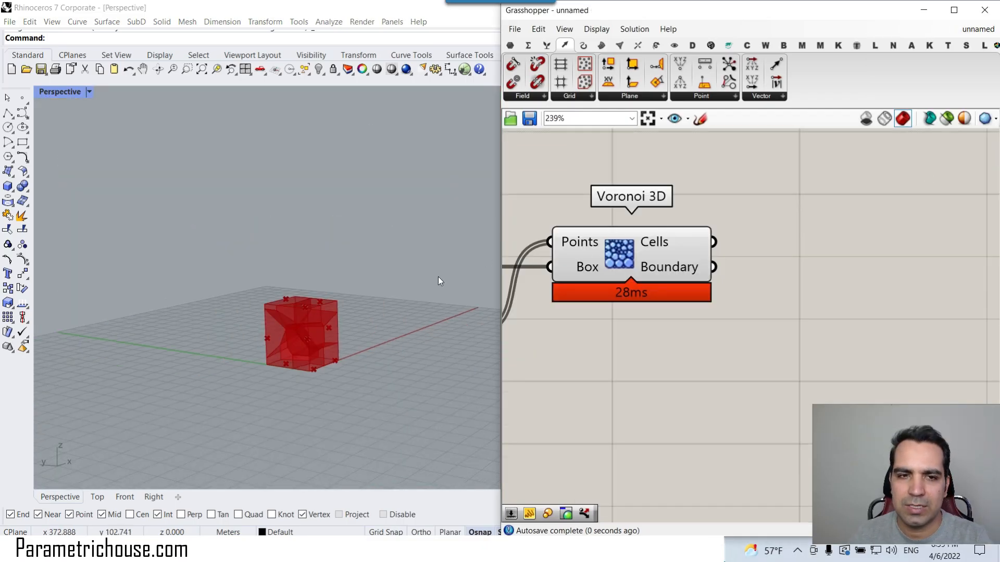
pyautogui.scroll(4, 324, 317)
pyautogui.moveTo(324, 316); pyautogui.dragTo(292, 297, button='right')
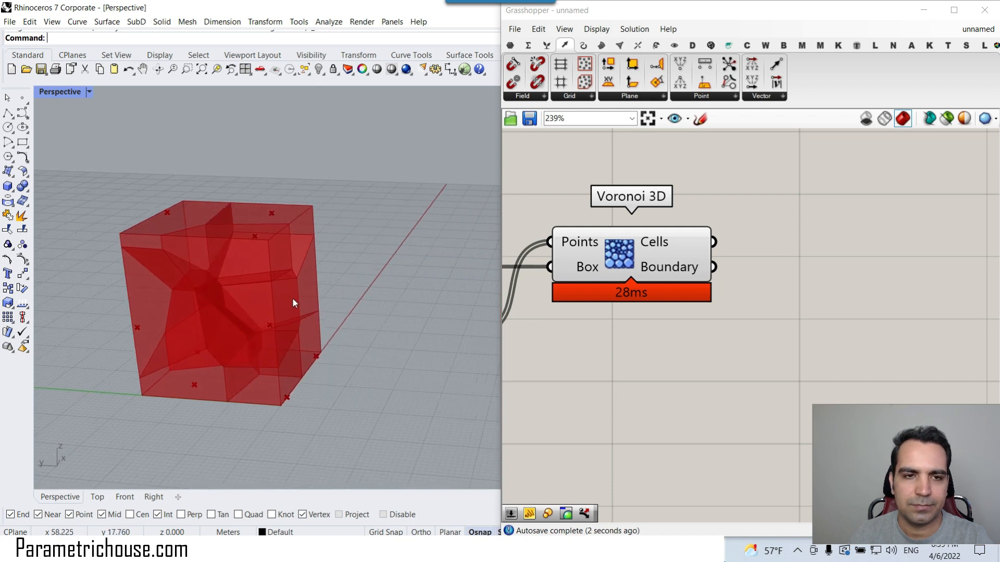
# - Add a Volume component and connect the Voronoi 3D Cells output to its Geometry input
pyautogui.click(601, 45)
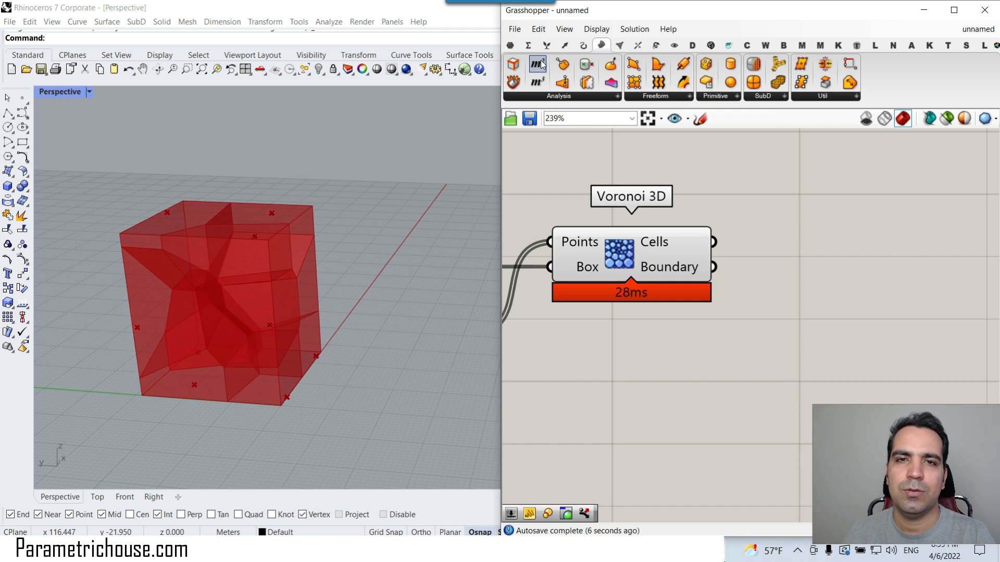
pyautogui.moveTo(542, 93); pyautogui.dragTo(833, 313)
pyautogui.moveTo(713, 267); pyautogui.dragTo(771, 295)
# - Select Populate Geometry and Volume alternately to compare the population points with the cell centroids in the Rhino viewport
pyautogui.scroll(3, 224, 322)
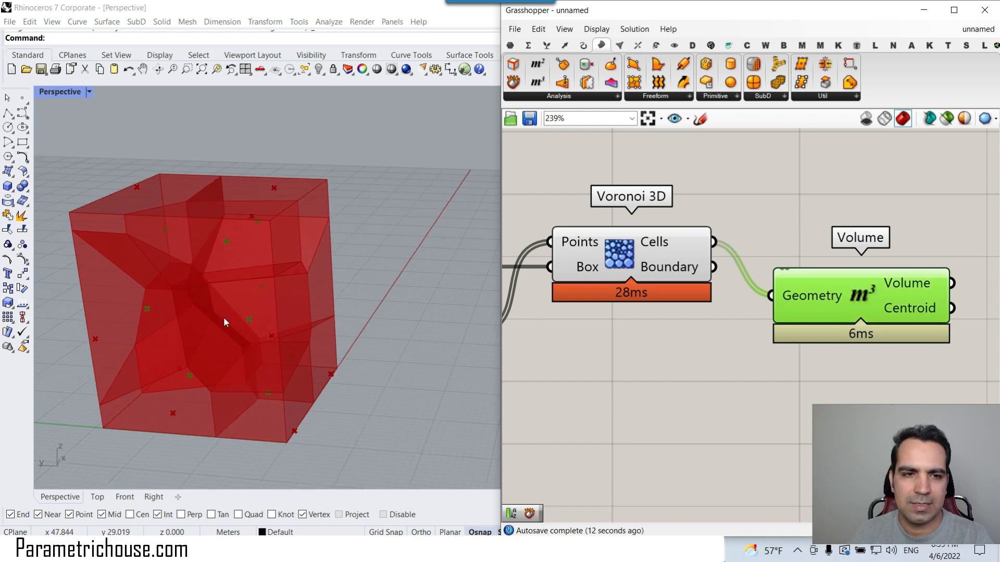
pyautogui.scroll(2, 224, 322)
pyautogui.scroll(-5, 692, 266)
pyautogui.click(566, 301)
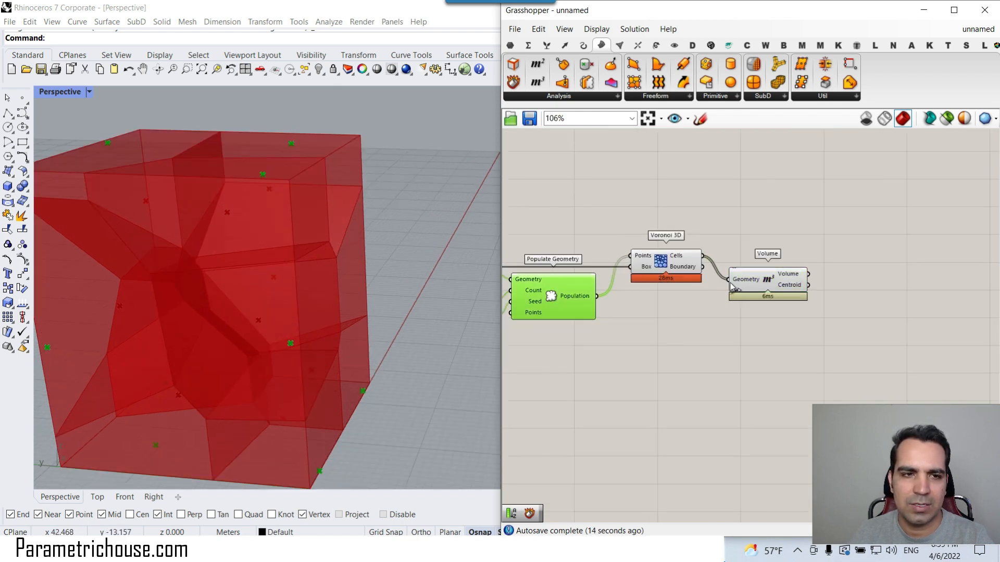
pyautogui.click(780, 283)
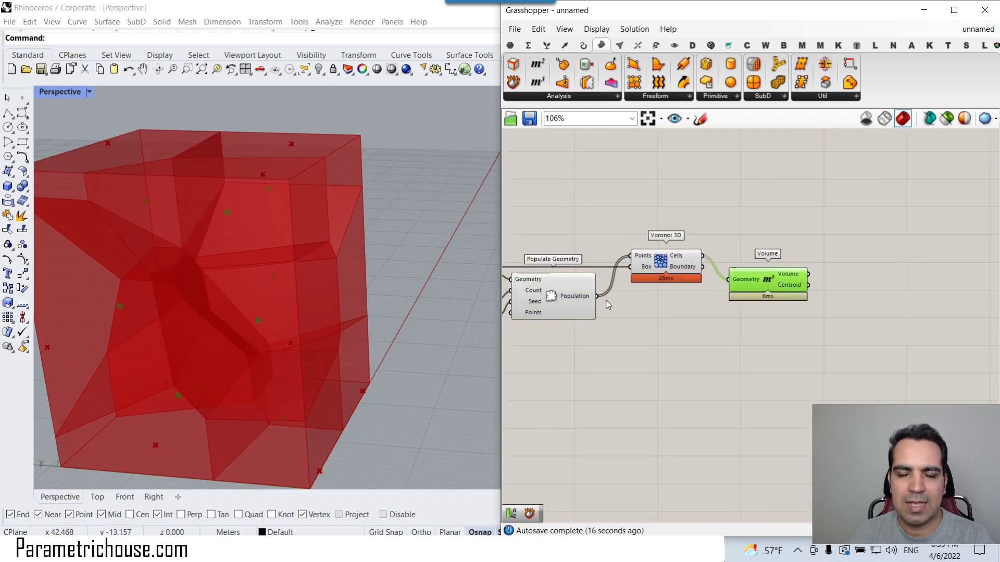
pyautogui.click(551, 297)
pyautogui.scroll(-3, 219, 326)
pyautogui.scroll(2, 323, 328)
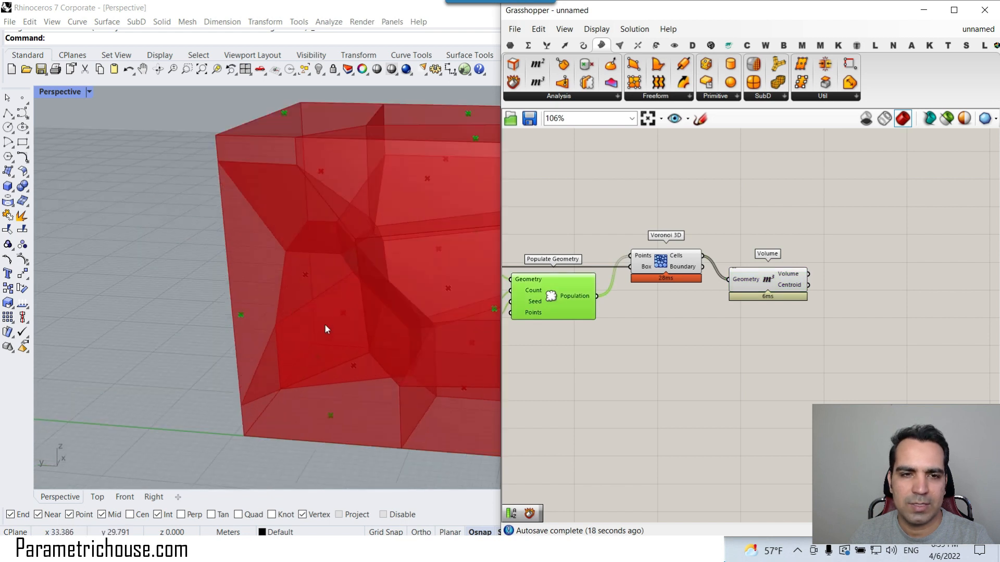
# - Select Volume to check its centroids again, and turn off the preview of the Populate Geometry component
pyautogui.click(781, 282)
pyautogui.click(559, 296)
pyautogui.rightClick(561, 294)
pyautogui.click(569, 312)
# - Move the Volume component slightly farther from Voronoi 3D and examine the cell centroids up close
pyautogui.moveTo(789, 276); pyautogui.dragTo(661, 314, button='right')
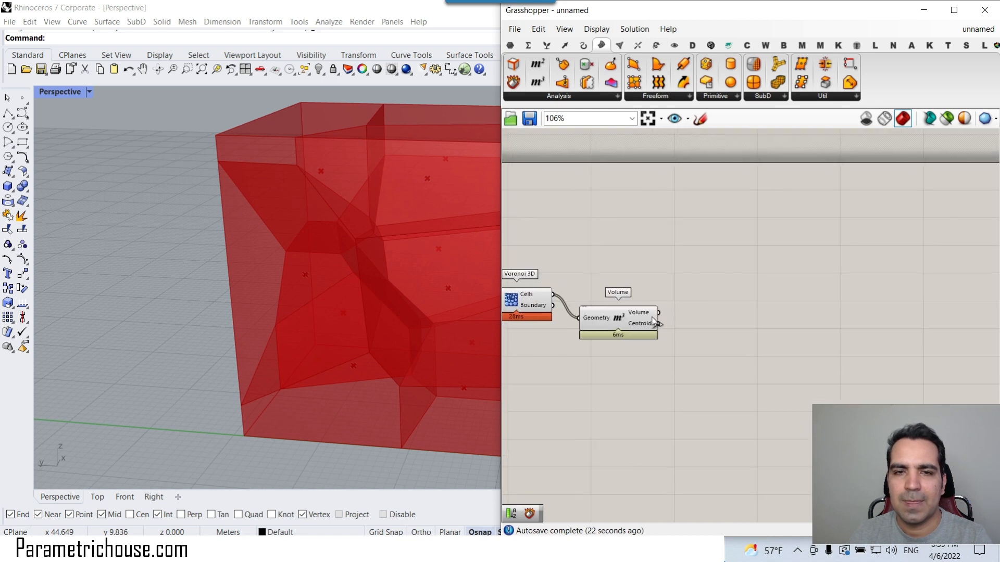
pyautogui.click(646, 320)
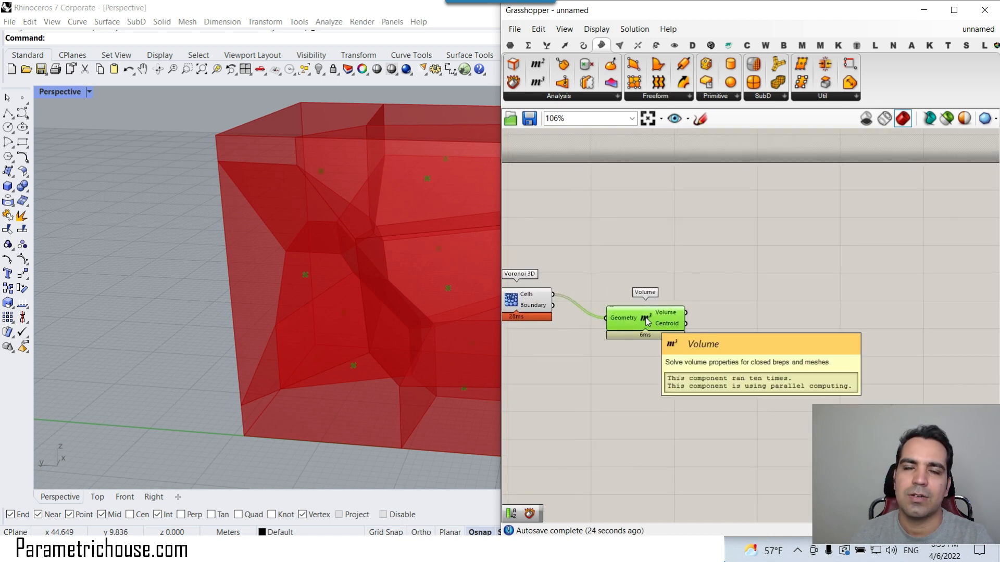
pyautogui.moveTo(342, 264); pyautogui.dragTo(306, 252, button='right')
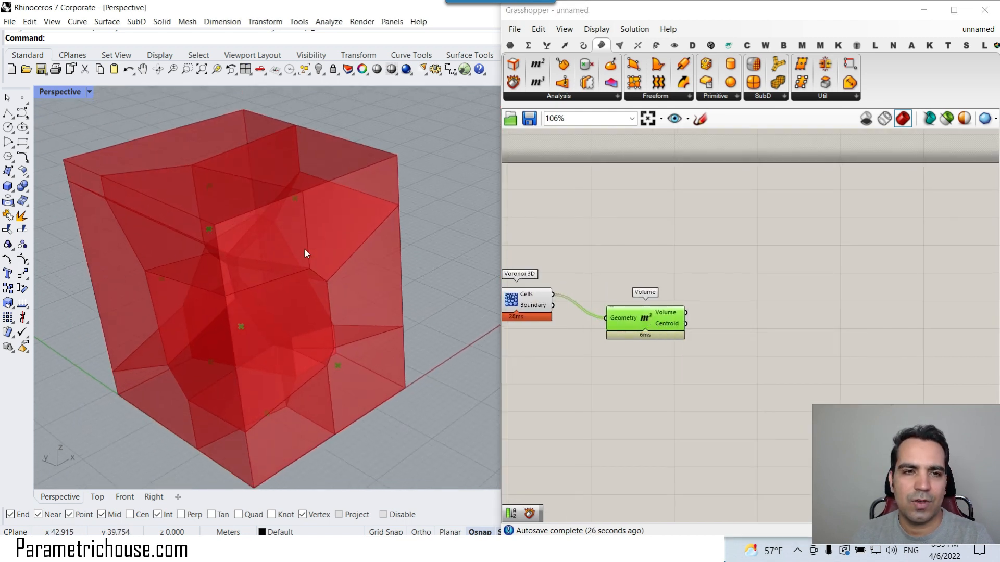
pyautogui.scroll(3, 349, 124)
pyautogui.scroll(-2, 355, 258)
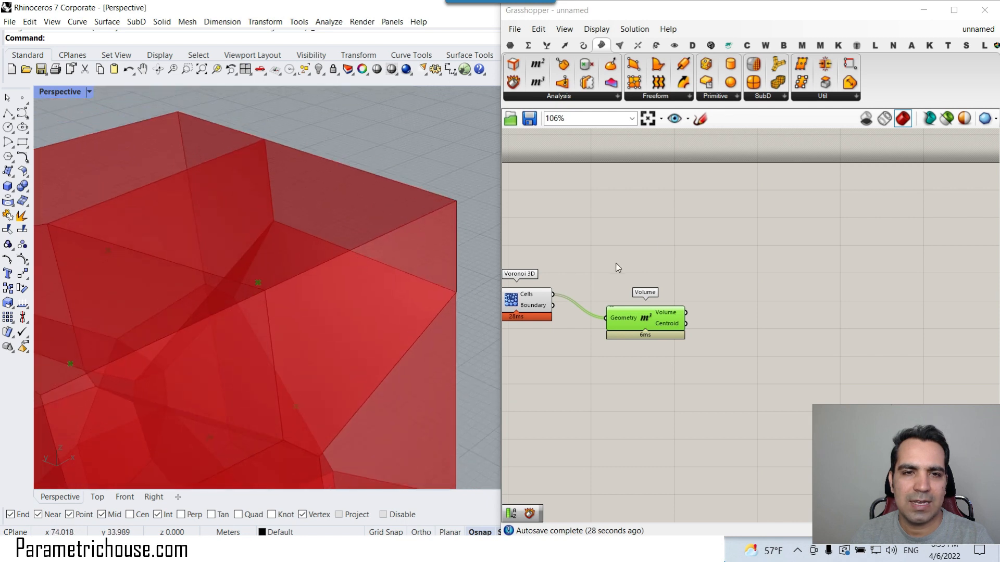
# - Add a Deconstruct Brep component above Volume and connect the Voronoi 3D Cells output to its Brep input
pyautogui.scroll(3, 677, 283)
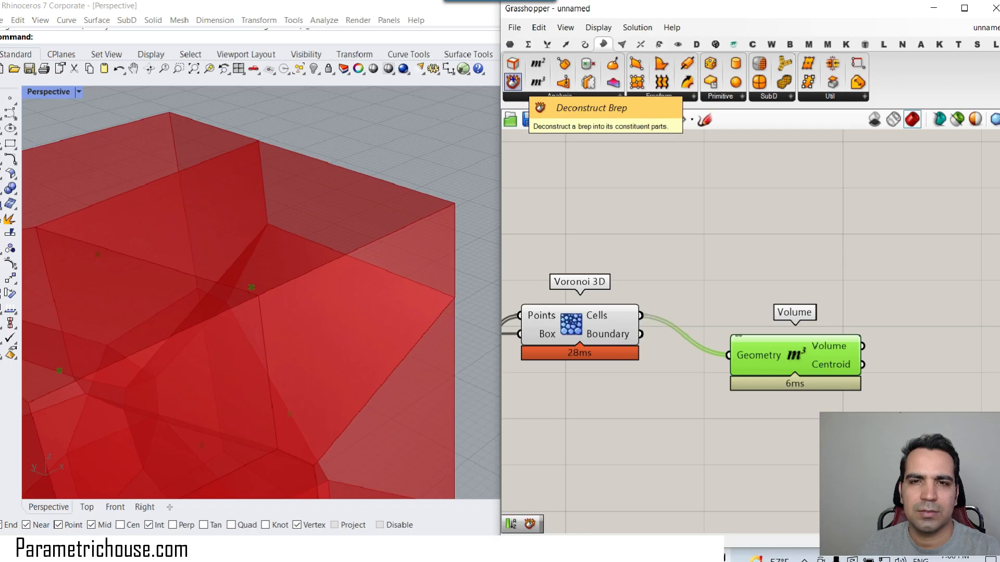
pyautogui.moveTo(513, 83); pyautogui.dragTo(877, 388)
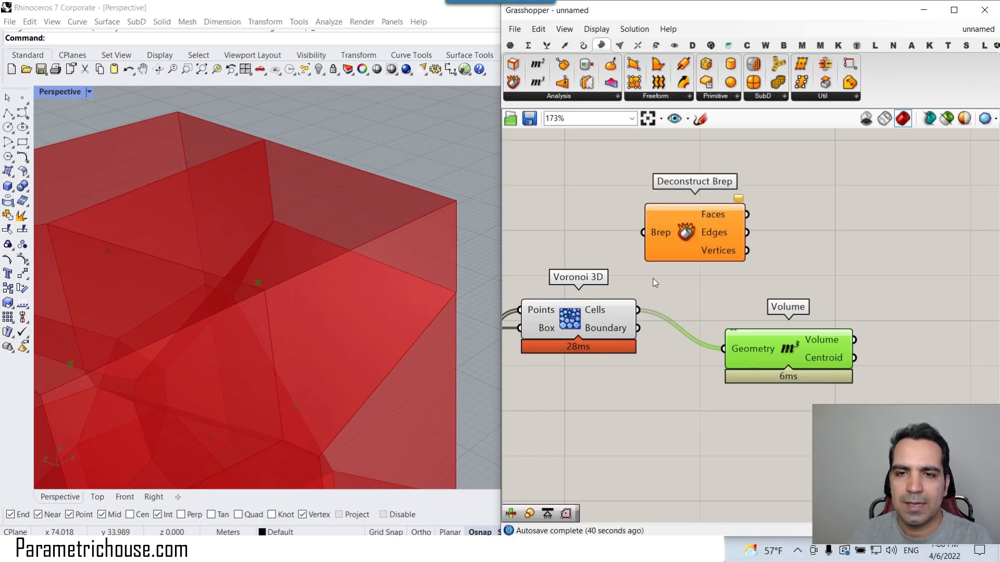
pyautogui.moveTo(637, 310); pyautogui.dragTo(644, 233)
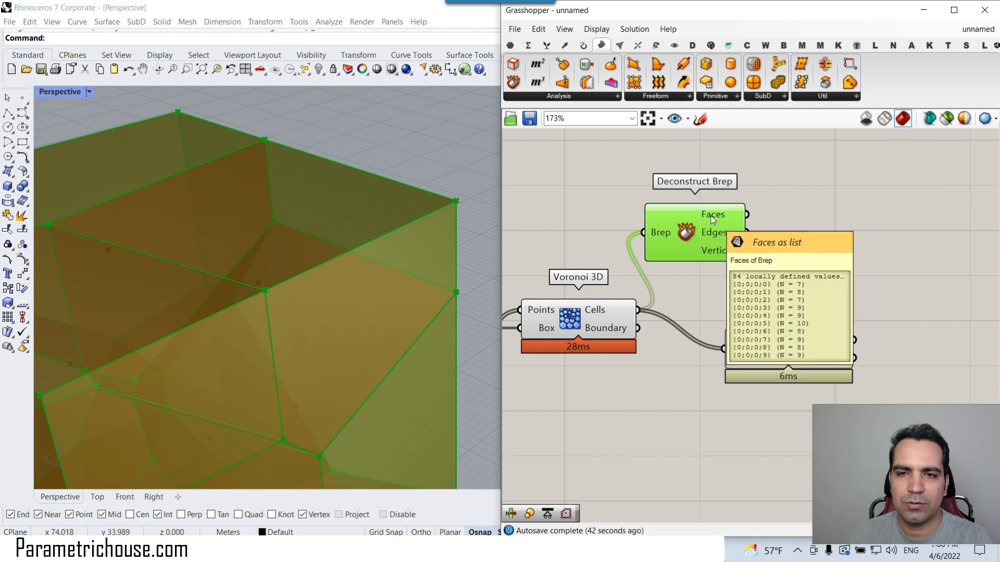
# - Examine the data branches of the Deconstruct Brep Faces output
pyautogui.moveTo(712, 220); pyautogui.dragTo(646, 200, button='right')
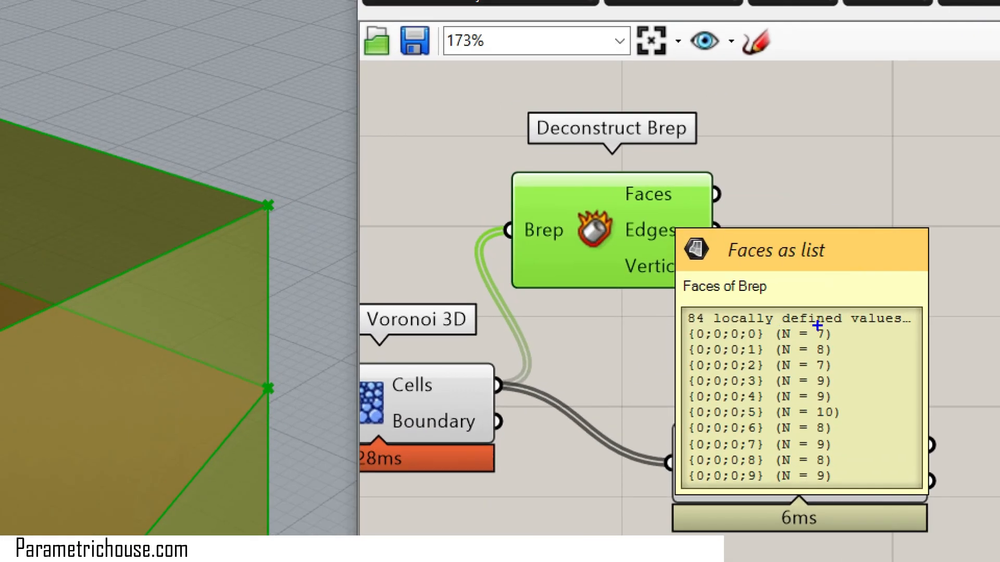
pyautogui.moveTo(737, 263); pyautogui.dragTo(749, 260)
pyautogui.moveTo(831, 348); pyautogui.dragTo(848, 342)
pyautogui.moveTo(844, 414); pyautogui.dragTo(861, 384)
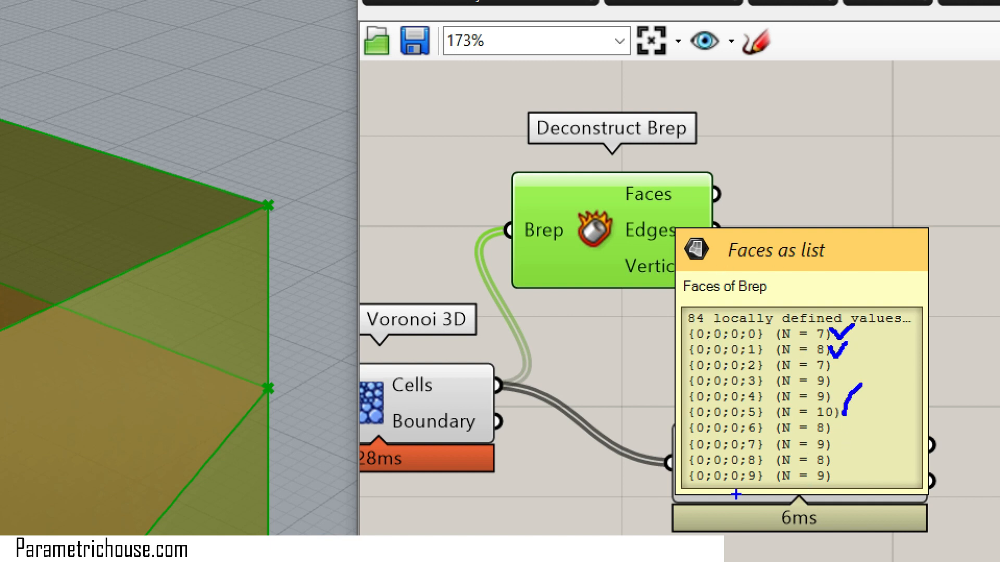
pyautogui.press('Escape')
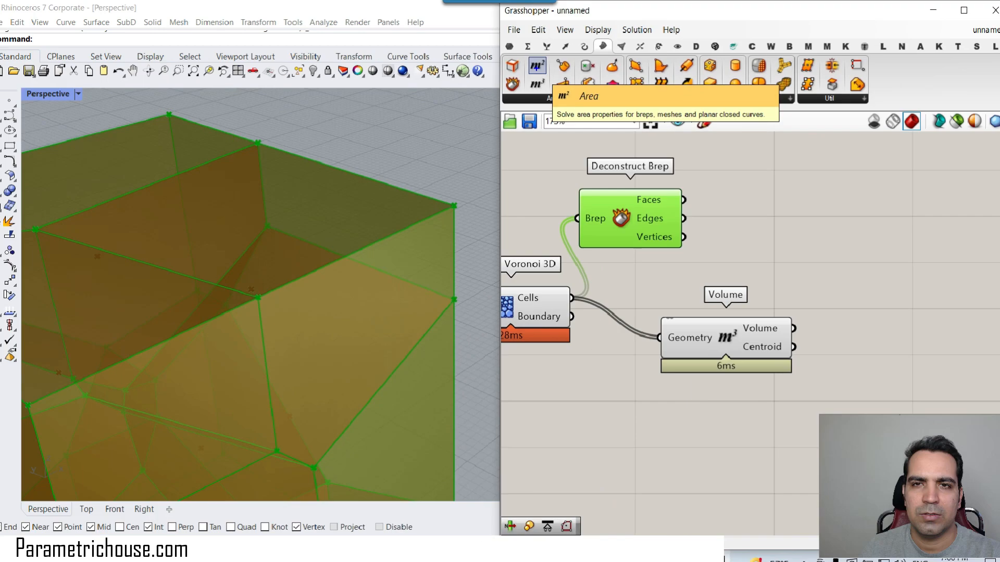
# - Add an Area component, connect the Deconstruct Brep Faces output to its Geometry input, and view the face centroids
pyautogui.click(537, 65)
pyautogui.click(759, 210)
pyautogui.moveTo(701, 211); pyautogui.dragTo(680, 195)
pyautogui.scroll(-5, 333, 250)
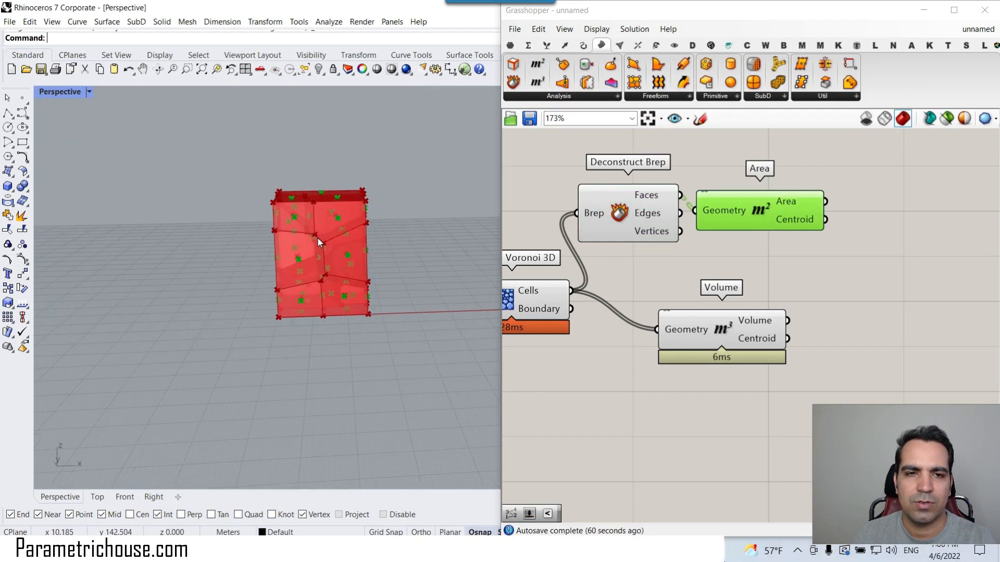
pyautogui.scroll(3, 265, 242)
pyautogui.moveTo(266, 243); pyautogui.dragTo(320, 229, button='right')
# - Apply Simplify to the Area output of the Area component and inspect its data branches
pyautogui.moveTo(807, 211)
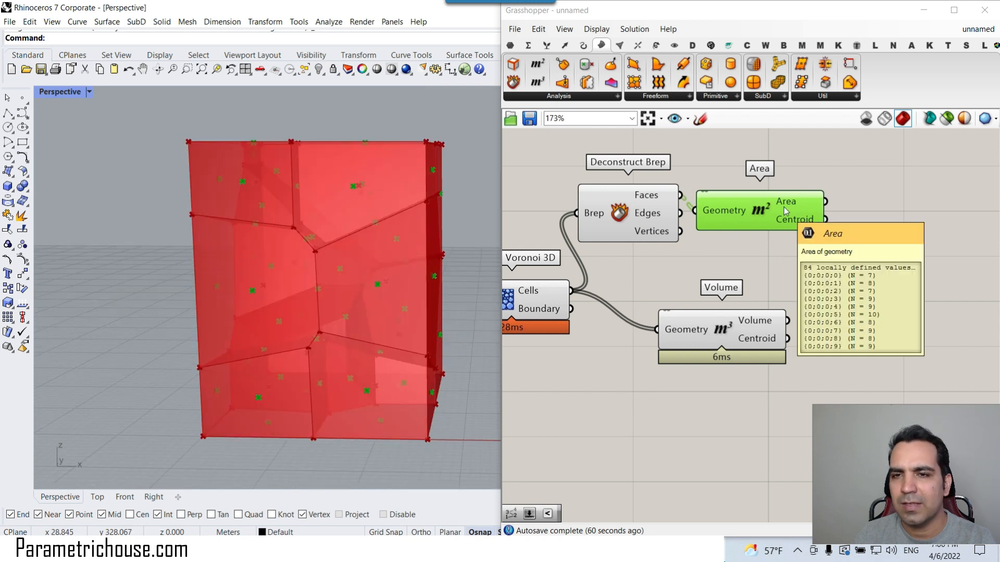
pyautogui.moveTo(807, 211); pyautogui.dragTo(672, 171, button='right')
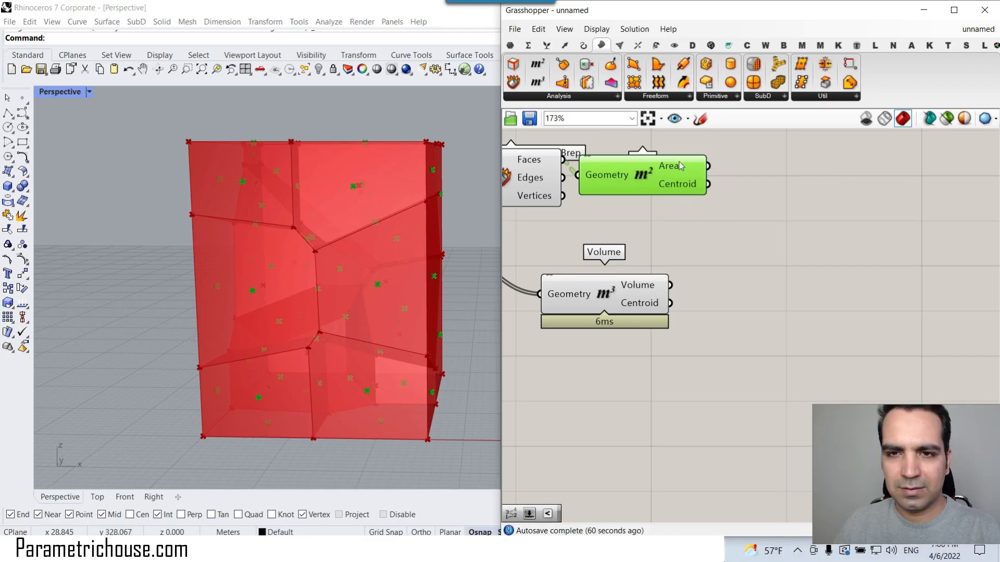
pyautogui.rightClick(683, 162)
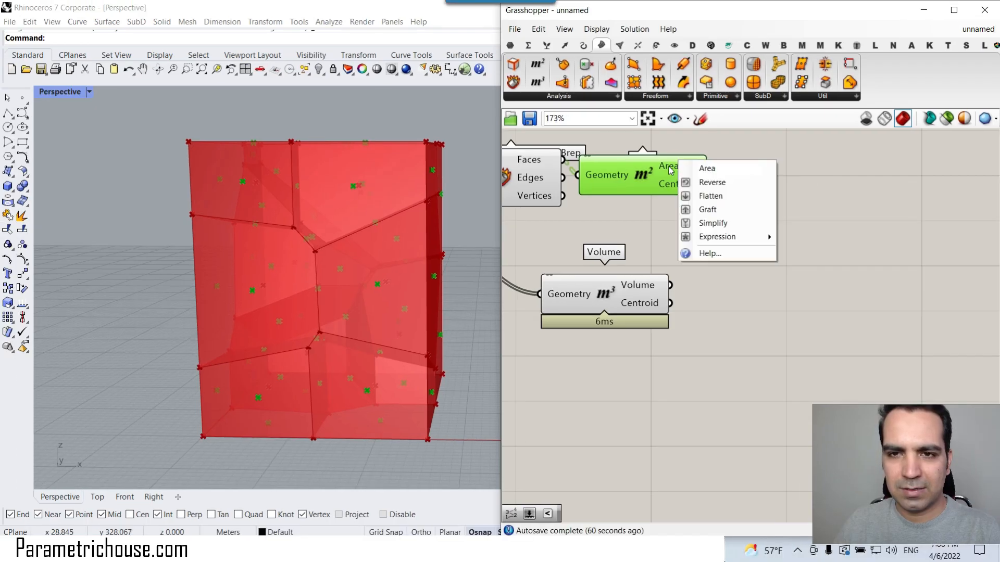
pyautogui.click(700, 224)
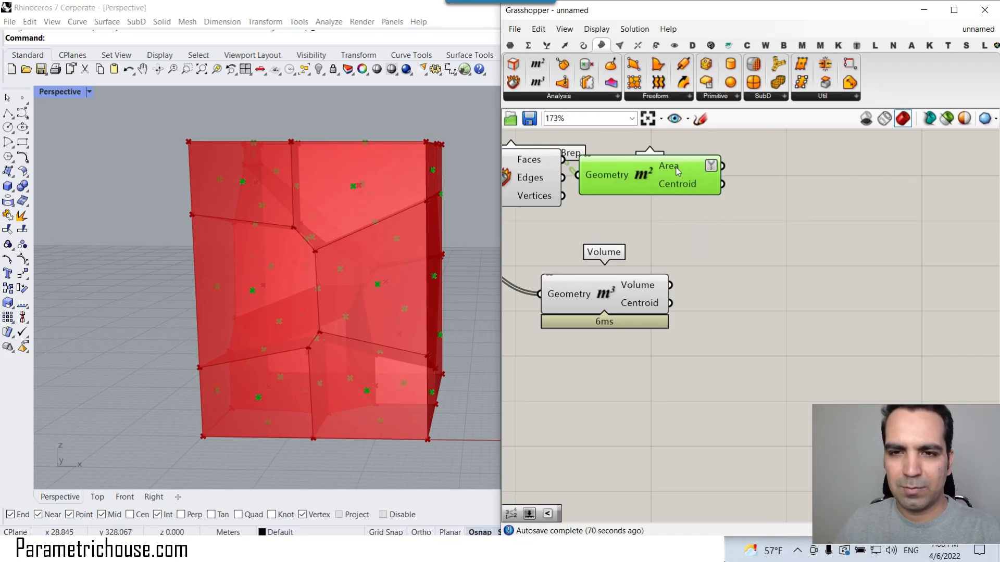
pyautogui.rightClick(679, 169)
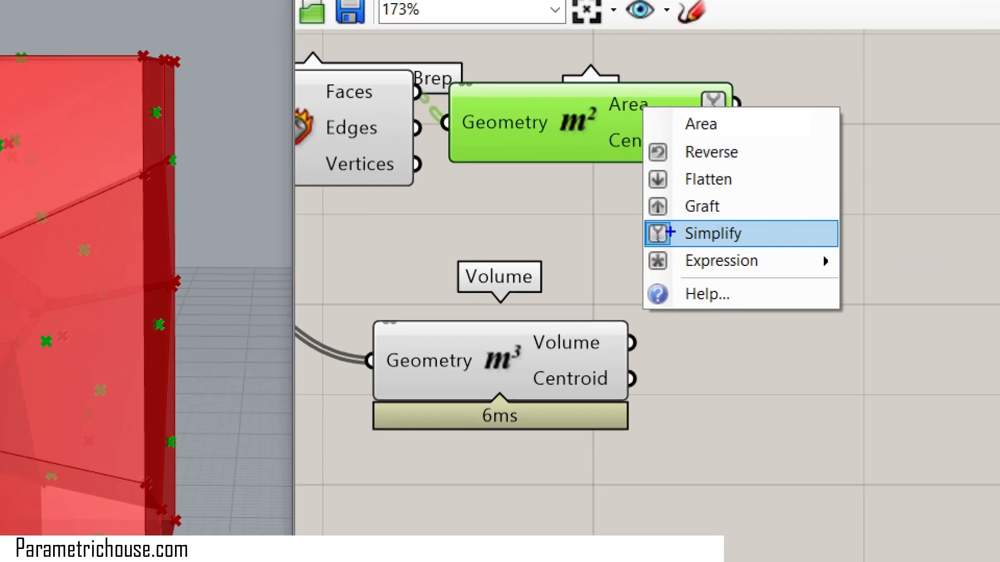
pyautogui.click(634, 112)
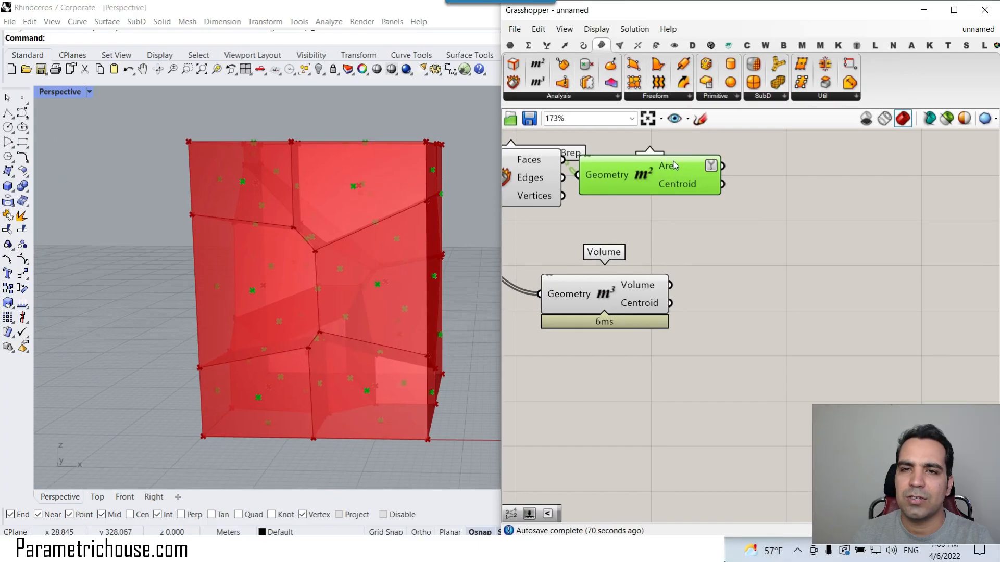
pyautogui.moveTo(640, 96)
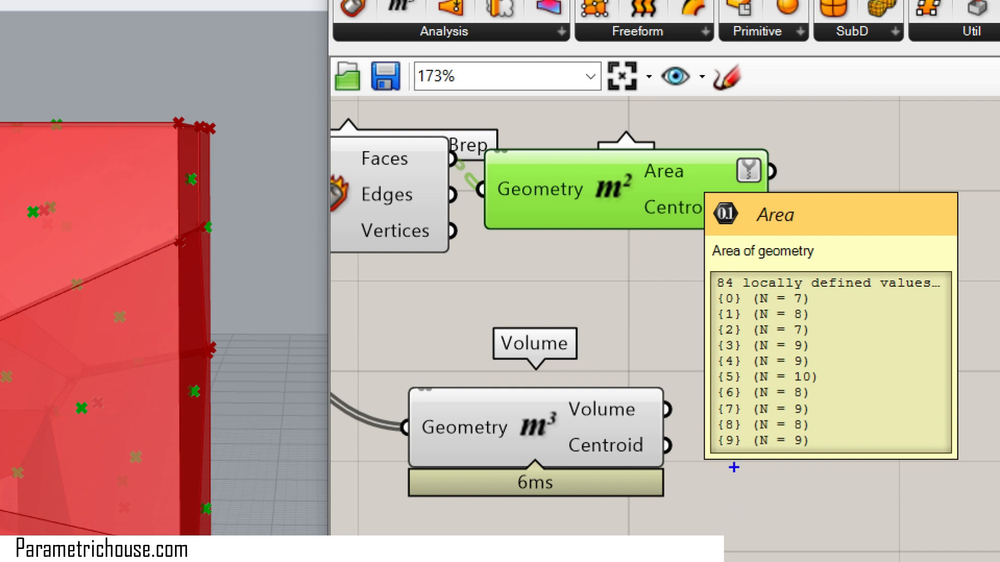
pyautogui.moveTo(744, 145)
pyautogui.mouseDown()
pyautogui.moveTo(767, 148)
pyautogui.moveTo(806, 120)
pyautogui.mouseUp()
pyautogui.moveTo(920, 110)
pyautogui.mouseDown()
pyautogui.moveTo(981, 30)
pyautogui.moveTo(987, 78)
pyautogui.mouseUp()
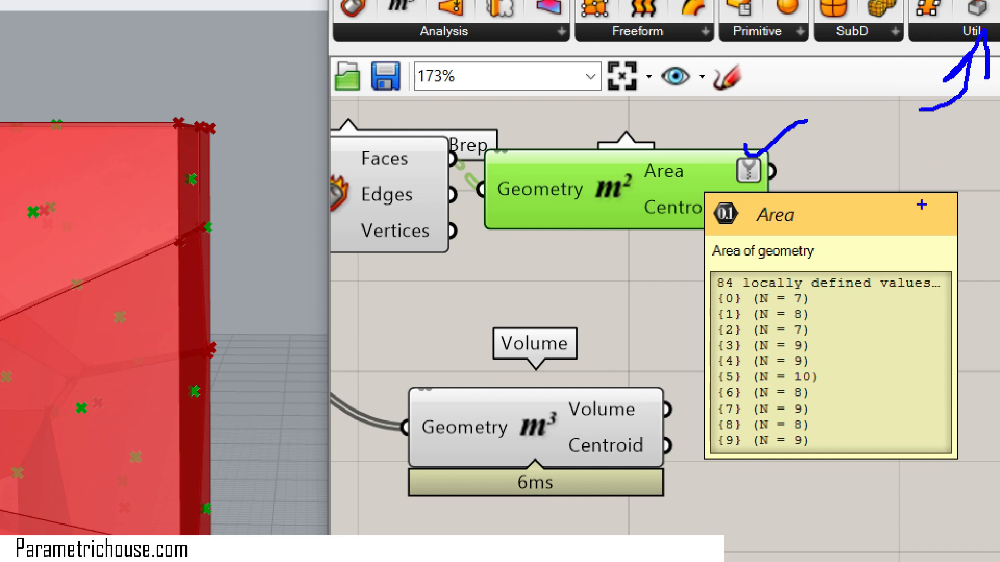
pyautogui.press('Escape')
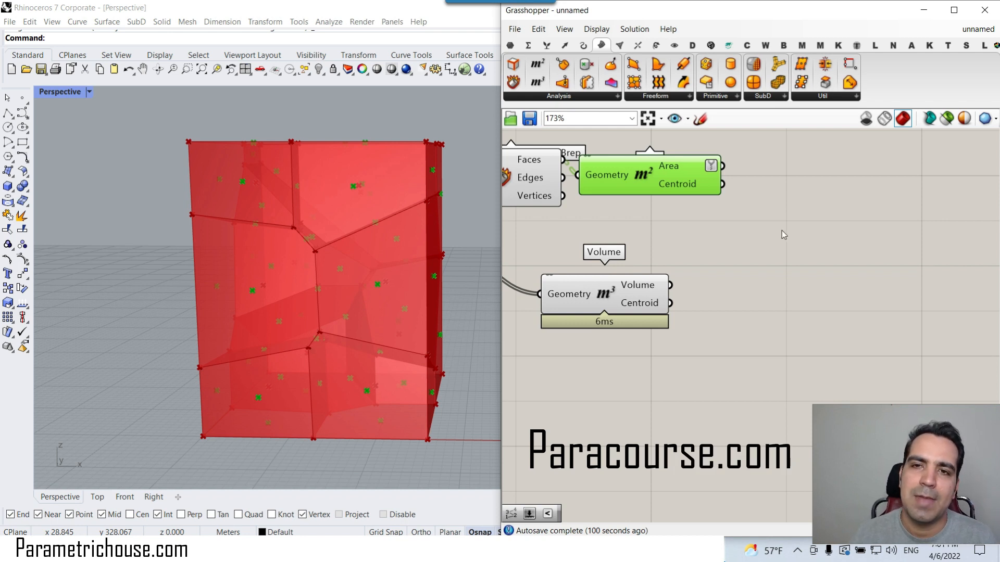
# - Shift the Area component, remove Simplify from its Area output, and apply Simplify to its Centroid output instead
pyautogui.moveTo(661, 175); pyautogui.dragTo(699, 173)
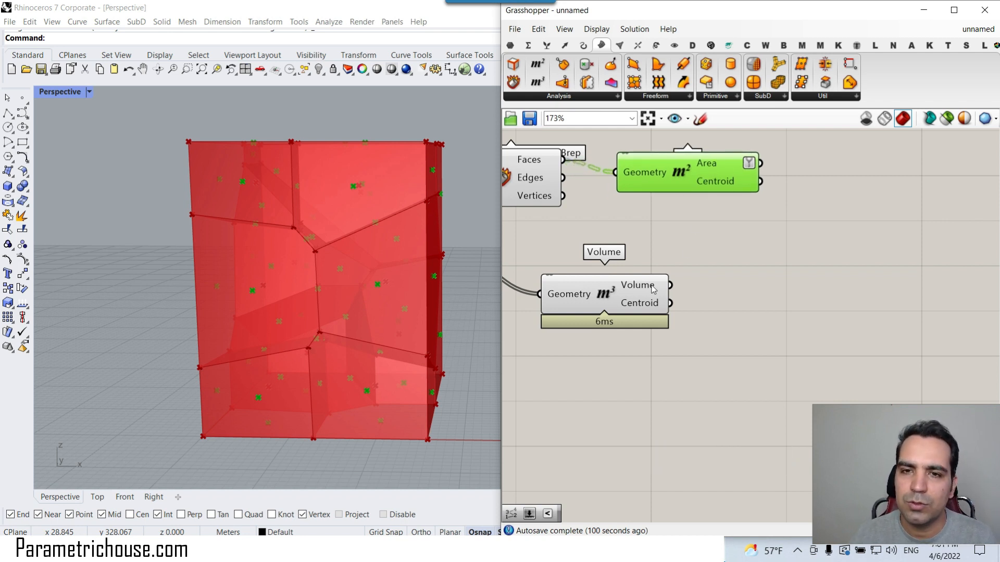
pyautogui.rightClick(733, 165)
pyautogui.click(760, 235)
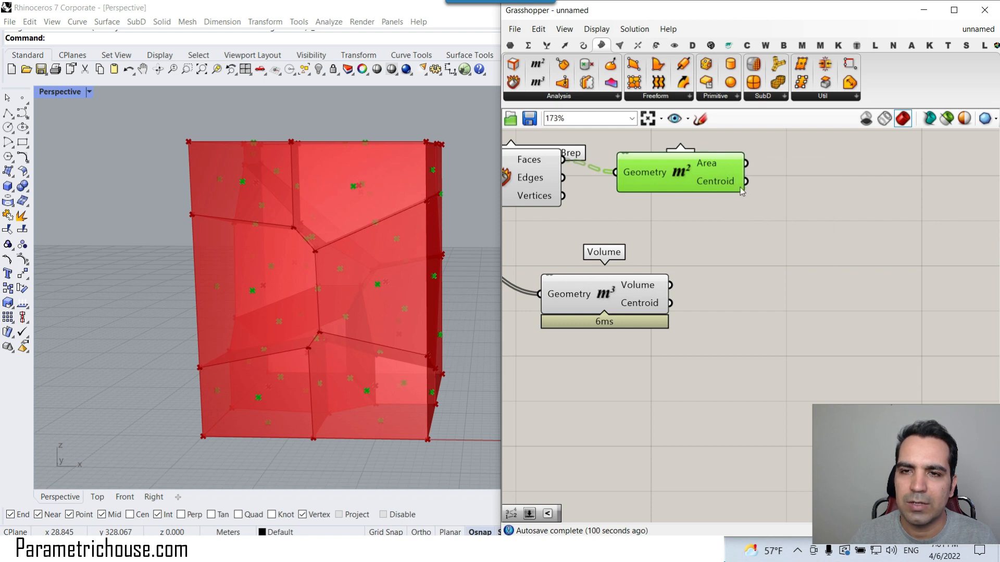
pyautogui.rightClick(727, 183)
pyautogui.click(750, 259)
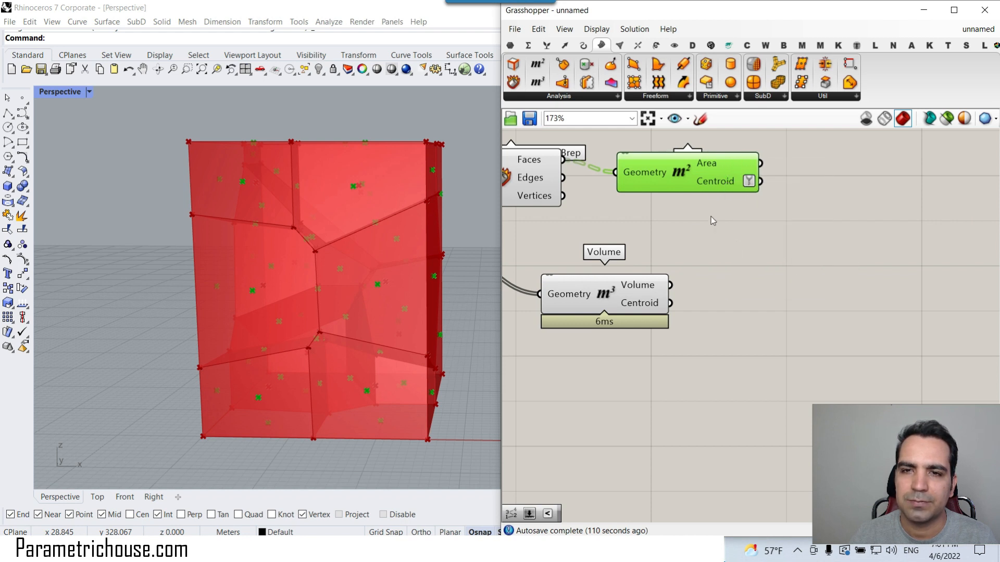
# - Reposition the Area and Volume components closer together, and compare the cell centroids with the face centroids
pyautogui.scroll(2, 710, 217)
pyautogui.moveTo(703, 172); pyautogui.dragTo(633, 197)
pyautogui.moveTo(598, 304); pyautogui.dragTo(675, 278)
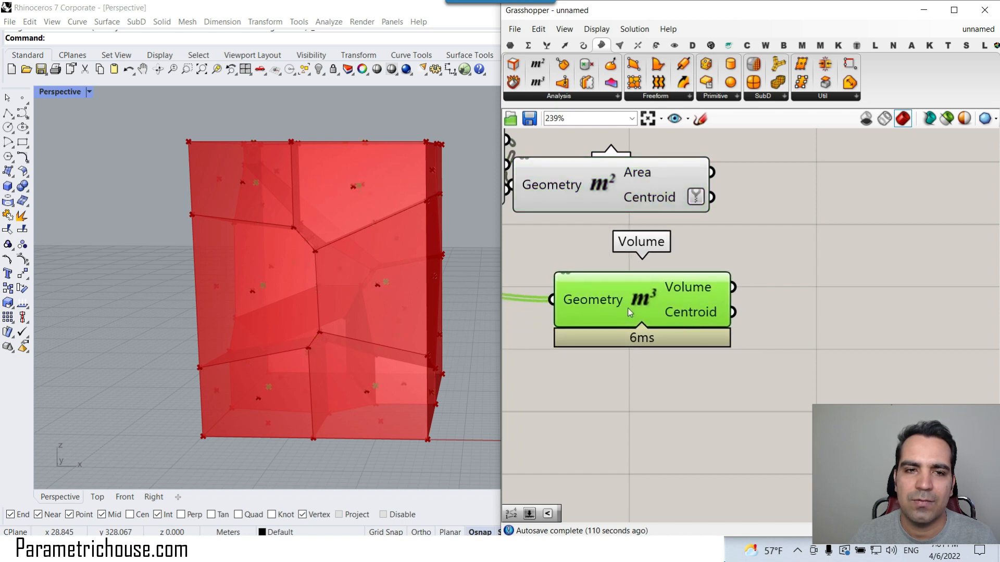
pyautogui.scroll(5, 366, 298)
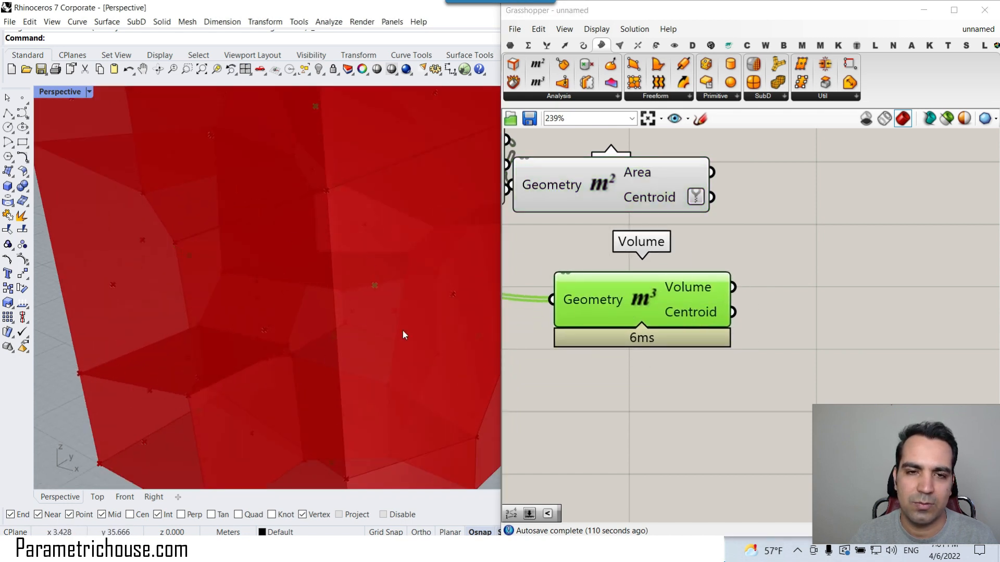
pyautogui.click(621, 194)
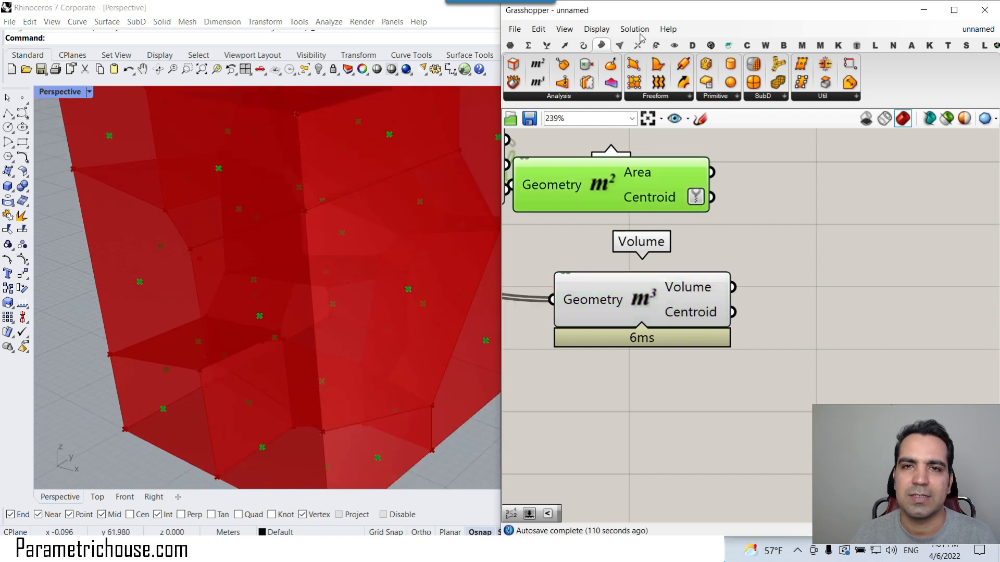
# - Add a Line component with the Volume Centroid output as Start Point and the Area Centroid output as End Point
pyautogui.click(582, 45)
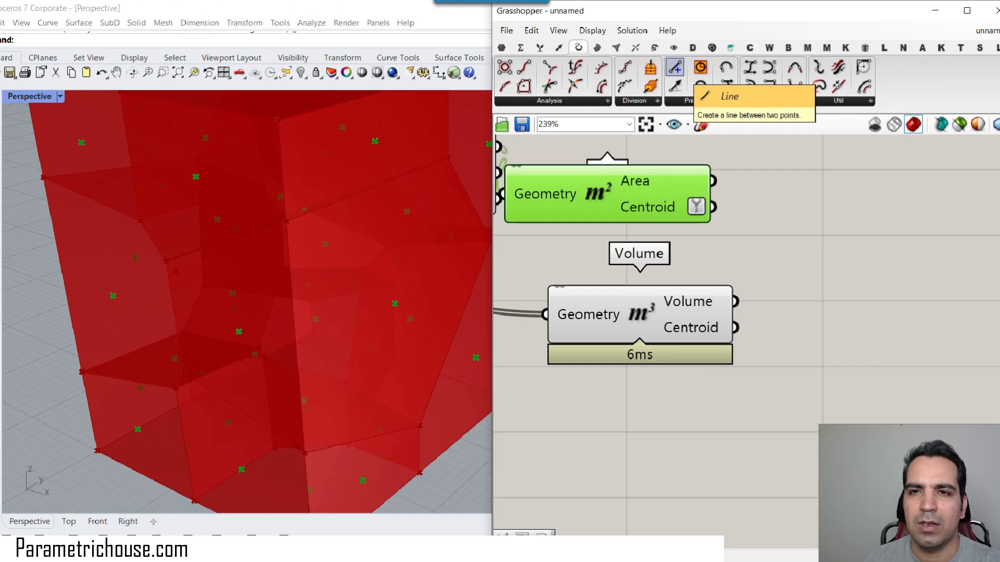
pyautogui.click(677, 68)
pyautogui.click(850, 279)
pyautogui.moveTo(736, 328); pyautogui.dragTo(768, 266)
pyautogui.moveTo(773, 288); pyautogui.dragTo(774, 286)
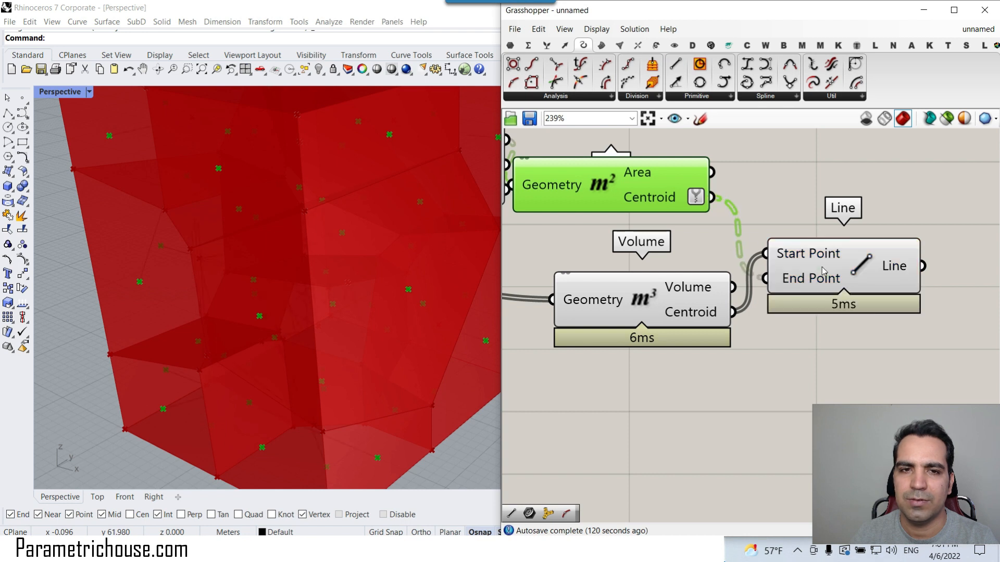
# - Select the Line component to examine its lines inside the Voronoi box, and shift it slightly away from Volume
pyautogui.click(823, 272)
pyautogui.scroll(-8, 312, 267)
pyautogui.moveTo(312, 267); pyautogui.dragTo(299, 244, button='right')
pyautogui.scroll(6, 299, 243)
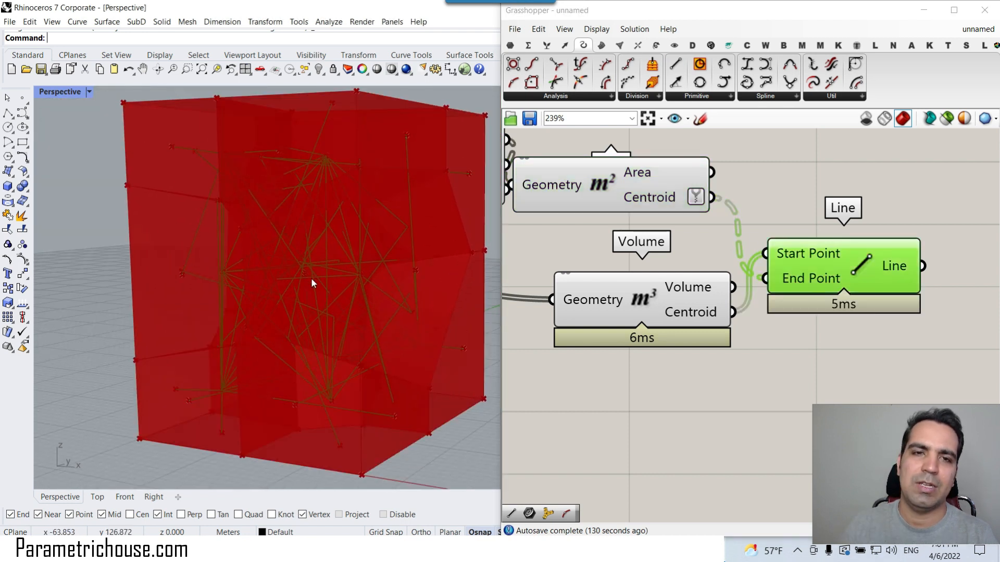
pyautogui.moveTo(815, 271); pyautogui.dragTo(836, 248)
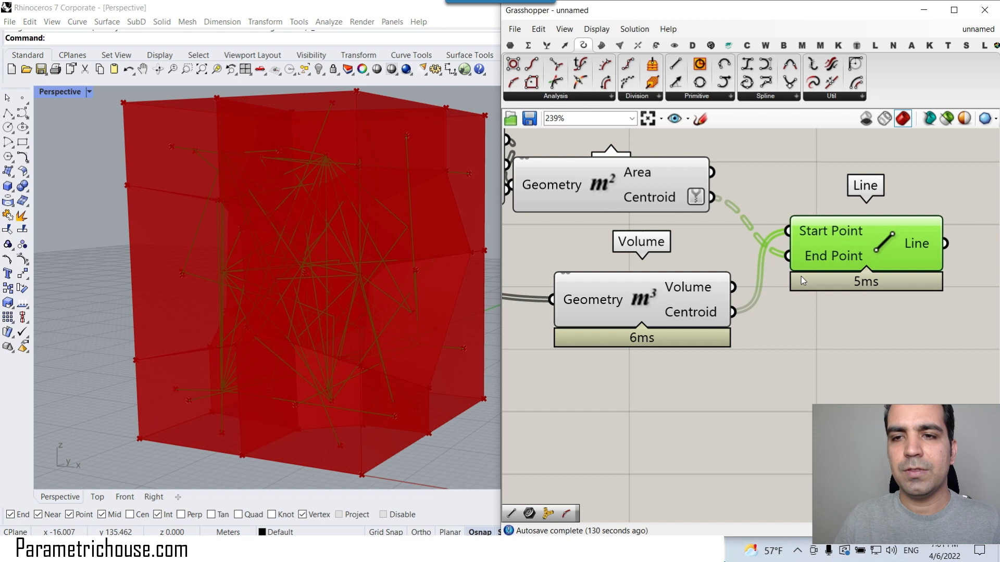
# - Inspect the data arriving at the Line component's Start Point and End Point inputs
pyautogui.moveTo(814, 235)
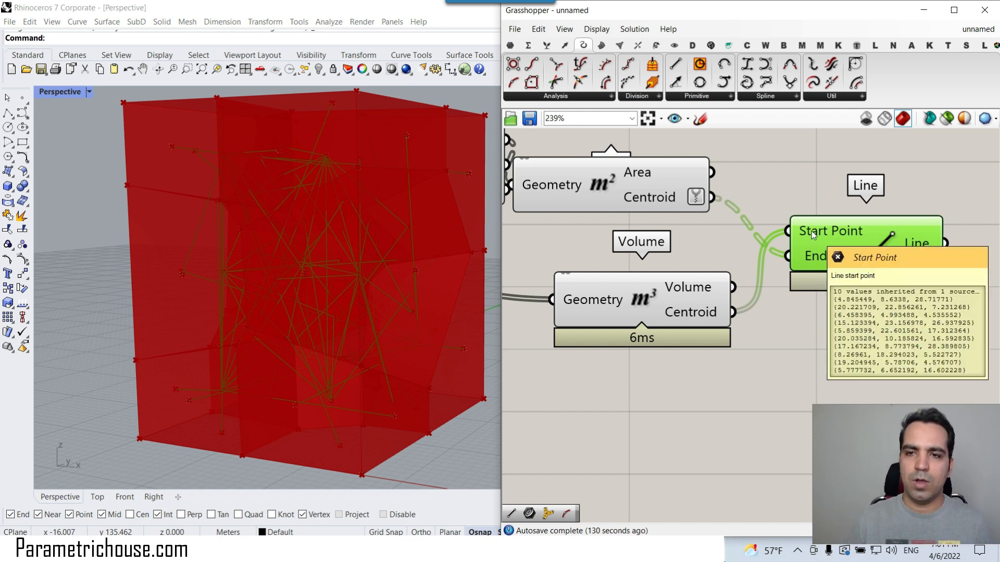
pyautogui.moveTo(804, 266)
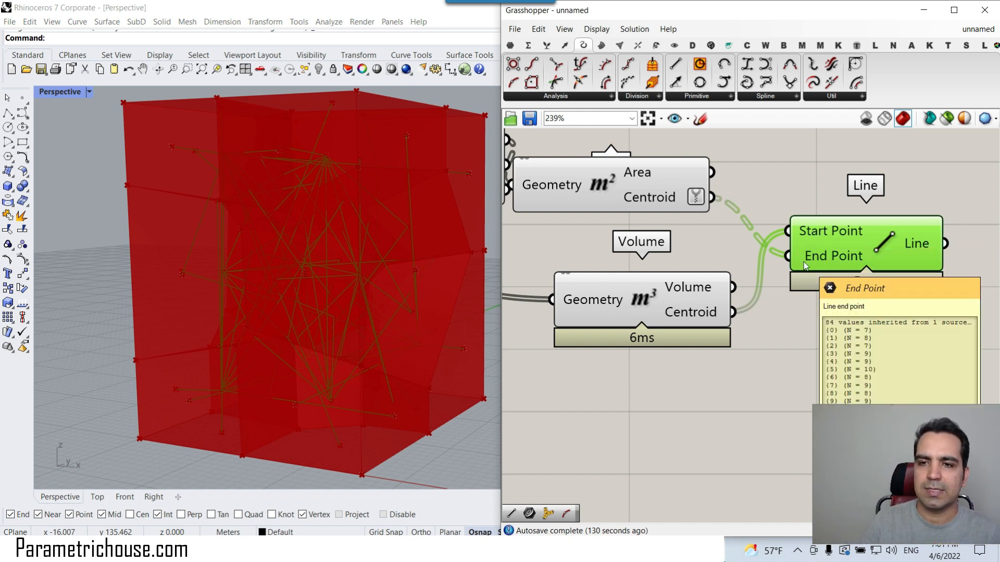
pyautogui.scroll(3, 804, 266)
pyautogui.moveTo(682, 229)
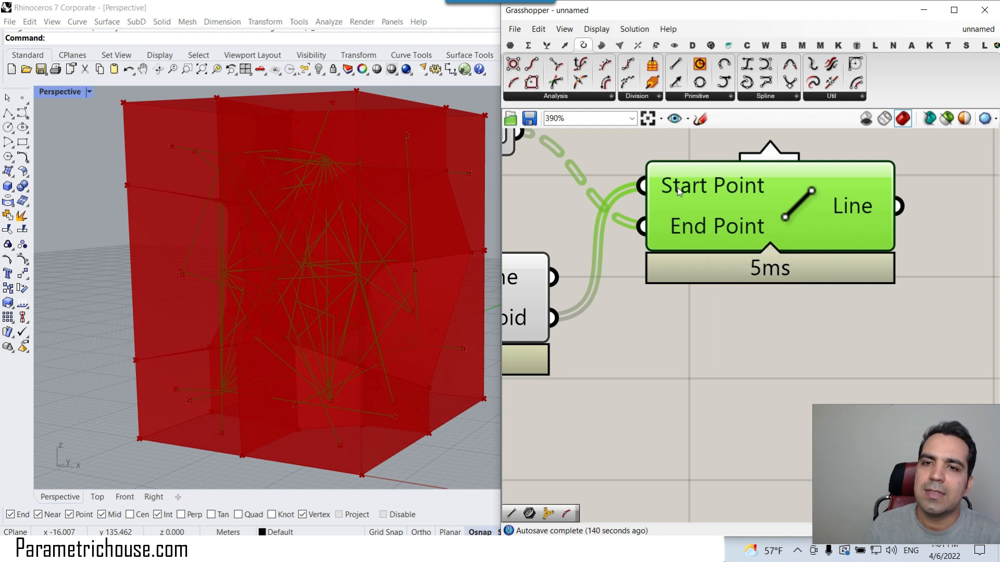
pyautogui.moveTo(679, 192)
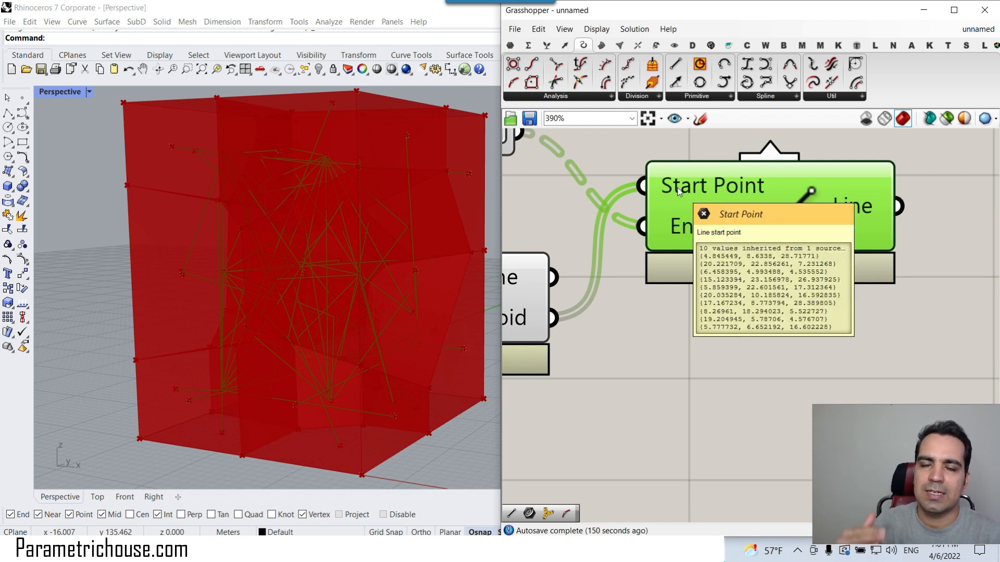
# - Add two Panels beside the Line component, feed the Volume Centroid output into one, and enlarge that Panel
pyautogui.doubleClick(731, 330)
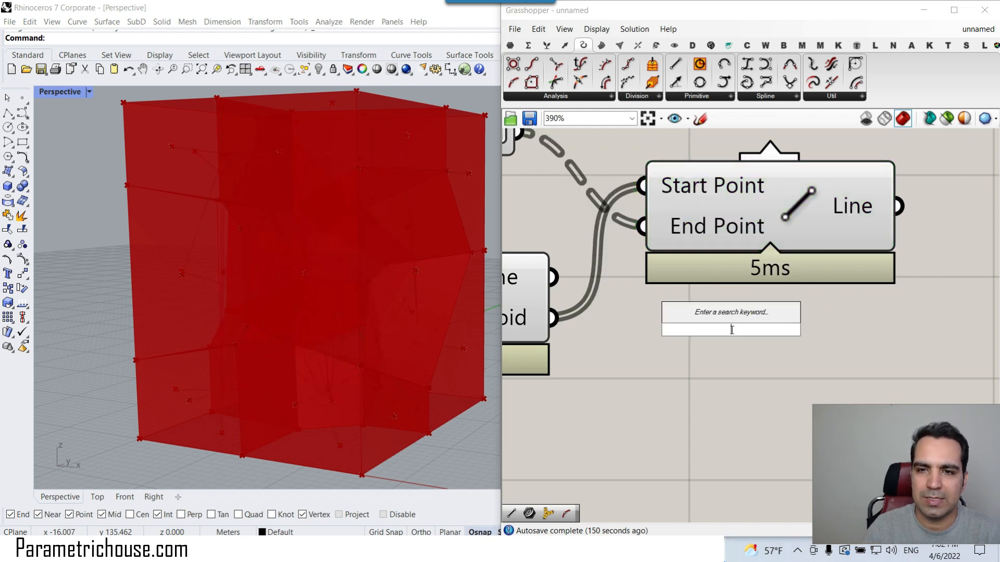
pyautogui.write('//')
pyautogui.press('Return')
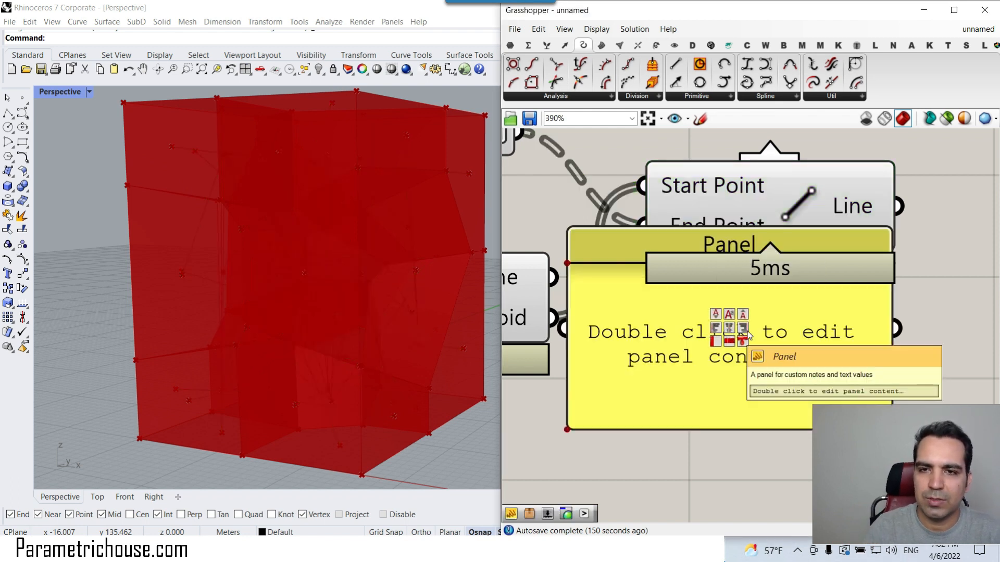
pyautogui.scroll(-2, 731, 331)
pyautogui.moveTo(732, 335); pyautogui.dragTo(636, 320, button='right')
pyautogui.moveTo(645, 320); pyautogui.dragTo(802, 332)
pyautogui.moveTo(556, 307); pyautogui.dragTo(725, 226)
pyautogui.moveTo(854, 253); pyautogui.dragTo(690, 253, button='right')
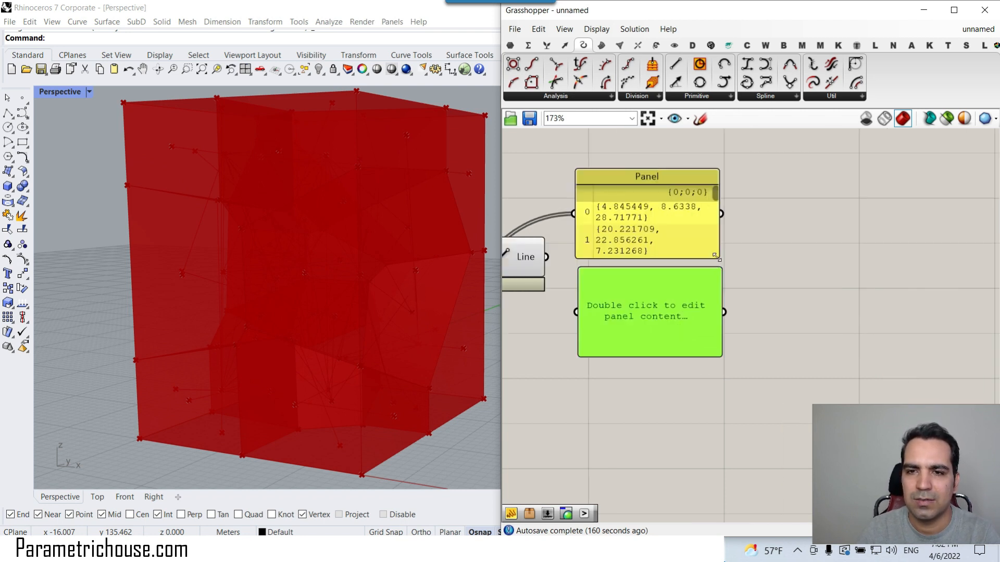
pyautogui.moveTo(715, 256); pyautogui.dragTo(750, 394)
pyautogui.moveTo(645, 327); pyautogui.dragTo(833, 239)
# - Connect the Area Centroid output to the second Panel and enlarge it in height and width
pyautogui.scroll(-2, 724, 261)
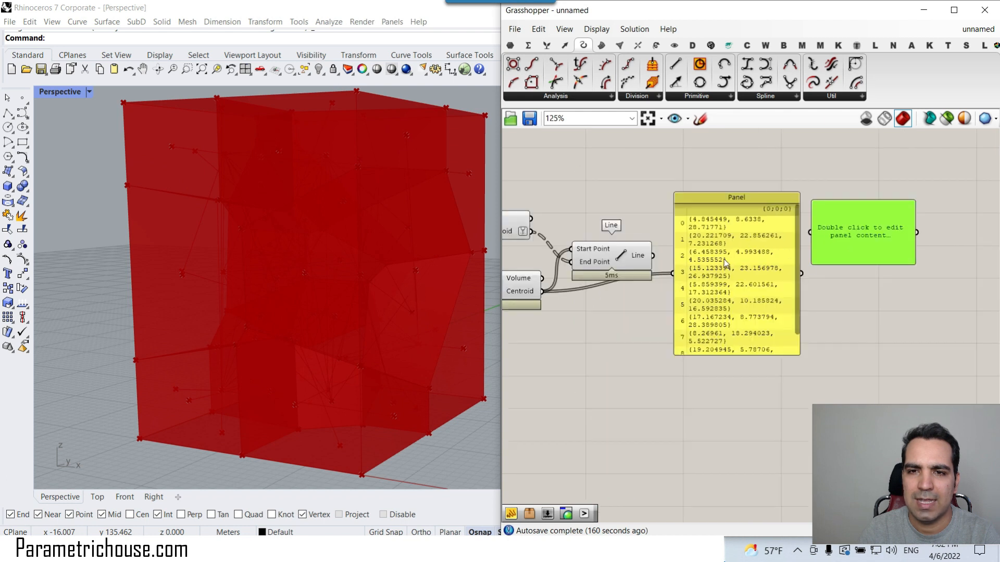
pyautogui.moveTo(536, 232); pyautogui.dragTo(809, 232)
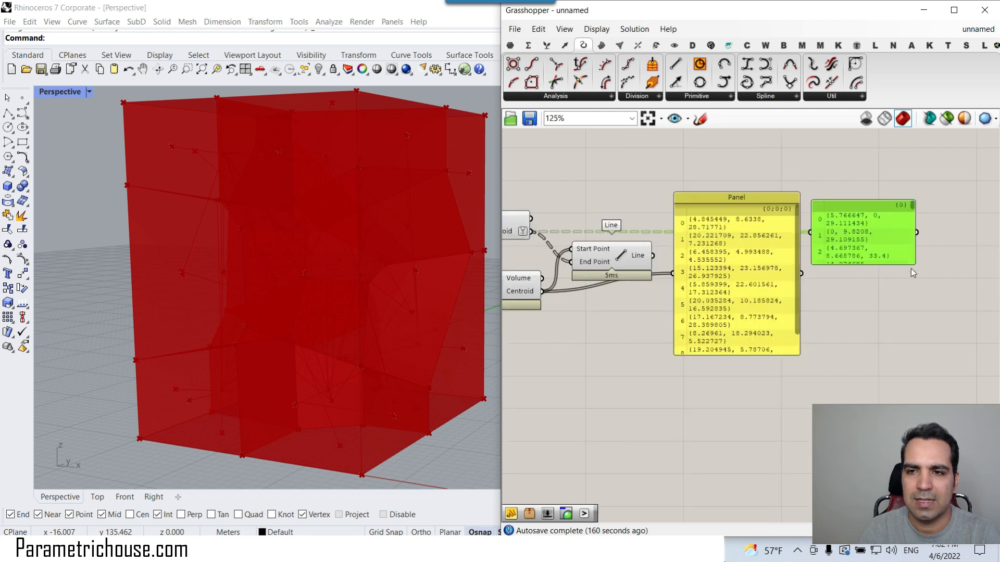
pyautogui.moveTo(910, 265); pyautogui.dragTo(932, 350)
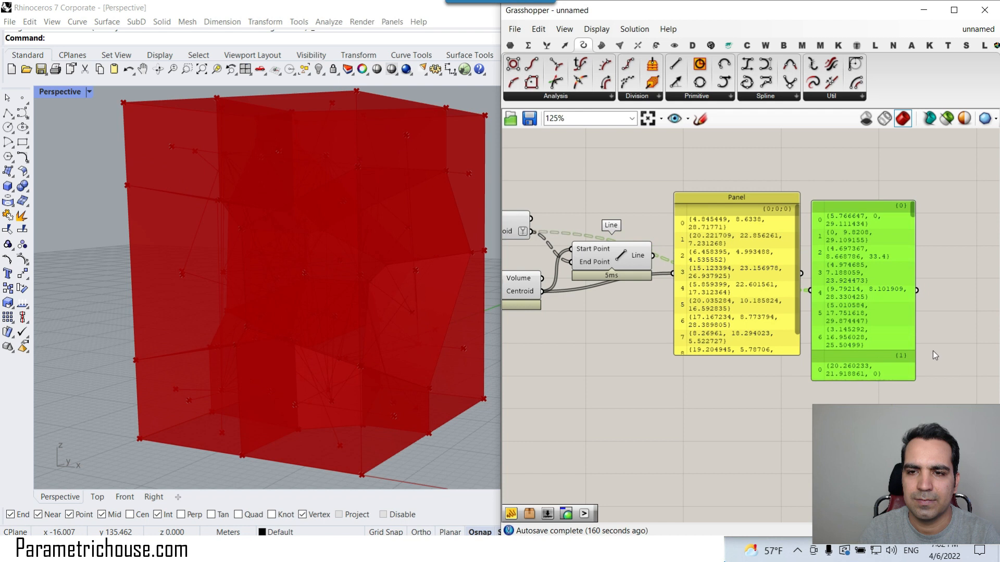
pyautogui.moveTo(932, 351); pyautogui.dragTo(755, 302, button='right')
pyautogui.moveTo(733, 296); pyautogui.dragTo(827, 362)
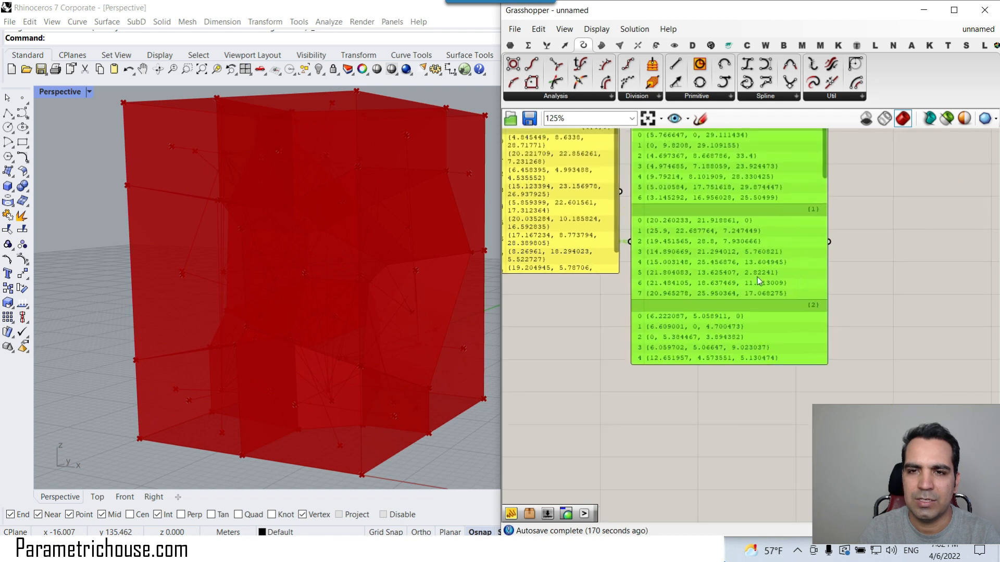
# - Enlarge and shift the cell centroid Panel next to the face centroid Panel, and compare their data branches
pyautogui.scroll(-2, 757, 277)
pyautogui.scroll(3, 710, 203)
pyautogui.moveTo(629, 322); pyautogui.dragTo(656, 440)
pyautogui.scroll(-2, 628, 397)
pyautogui.moveTo(627, 397); pyautogui.dragTo(705, 376, button='right')
pyautogui.scroll(3, 705, 377)
pyautogui.moveTo(634, 350); pyautogui.dragTo(600, 333, button='right')
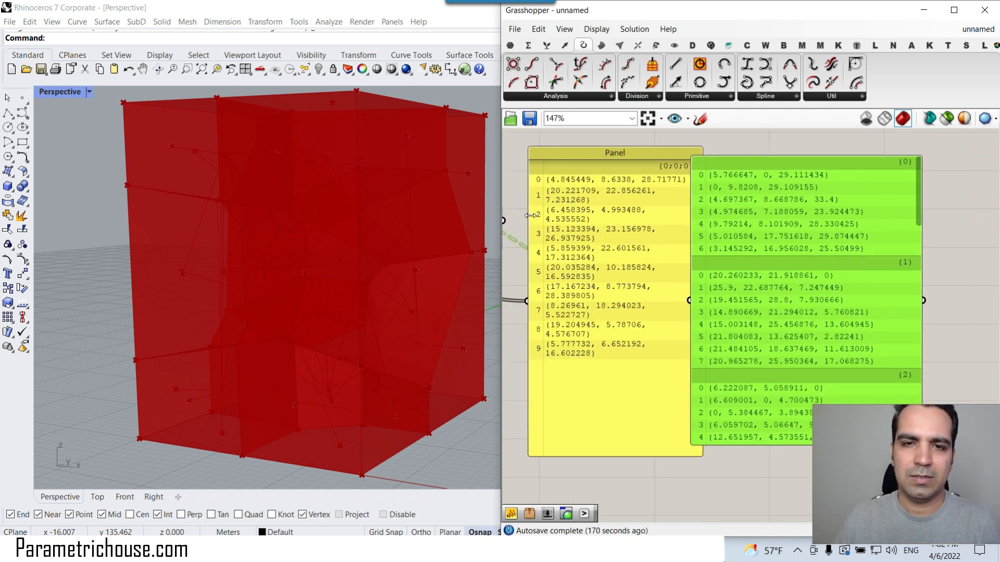
pyautogui.moveTo(523, 213); pyautogui.dragTo(497, 213)
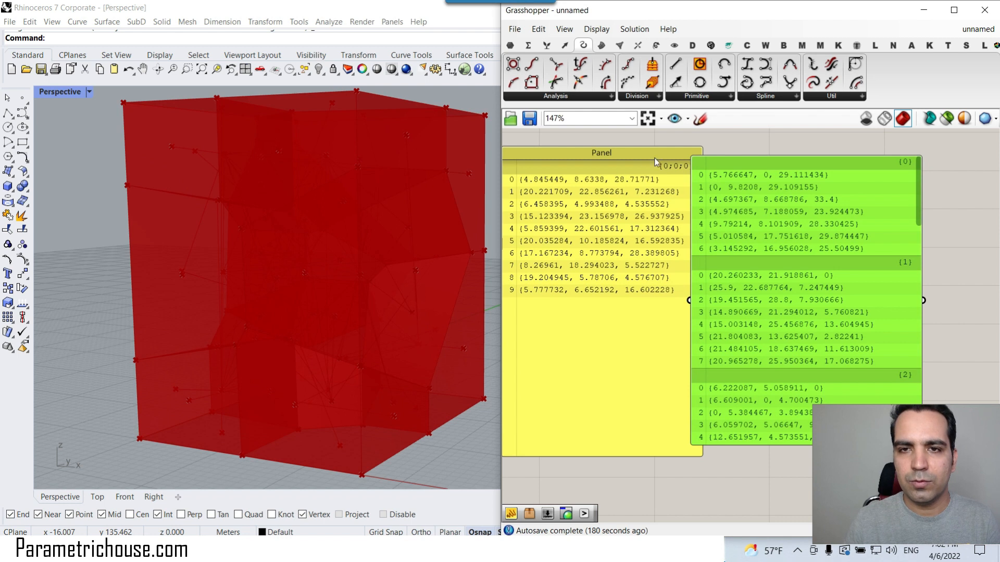
pyautogui.moveTo(617, 187); pyautogui.dragTo(664, 187, button='right')
pyautogui.moveTo(740, 165); pyautogui.dragTo(726, 169)
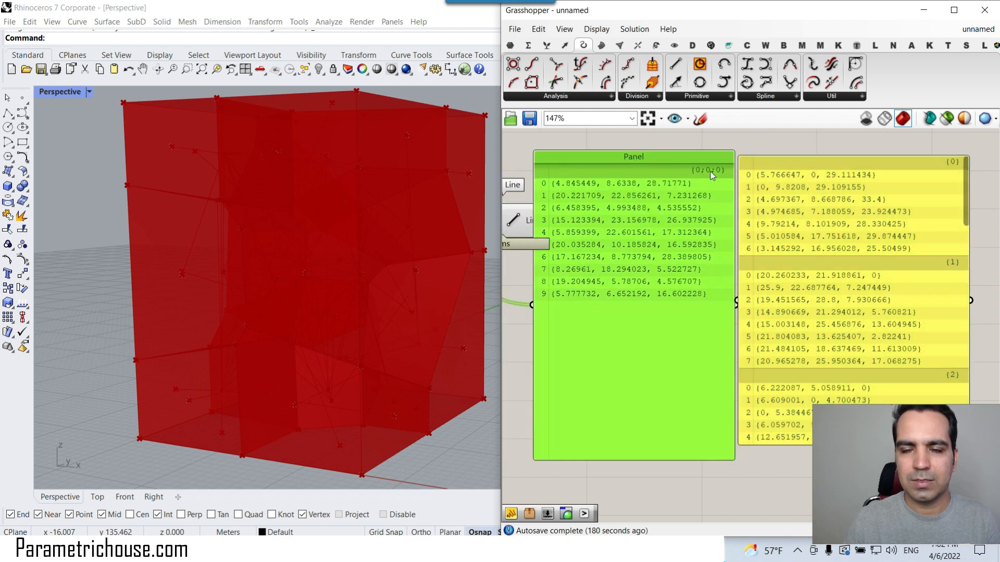
pyautogui.moveTo(887, 242); pyautogui.dragTo(773, 237, button='right')
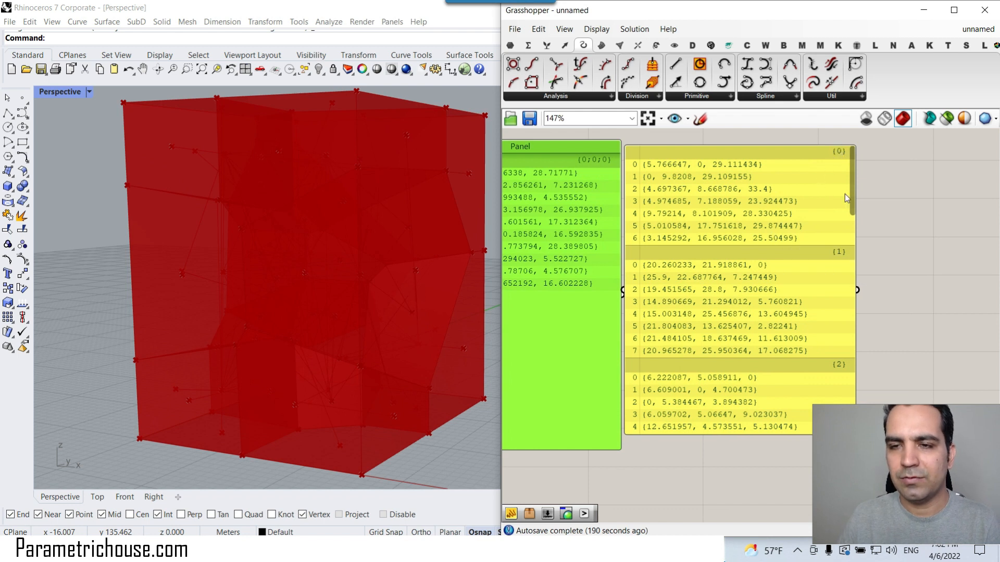
pyautogui.moveTo(854, 201)
pyautogui.mouseDown()
pyautogui.moveTo(854, 338)
pyautogui.moveTo(858, 184)
pyautogui.mouseUp()
pyautogui.scroll(-2, 729, 320)
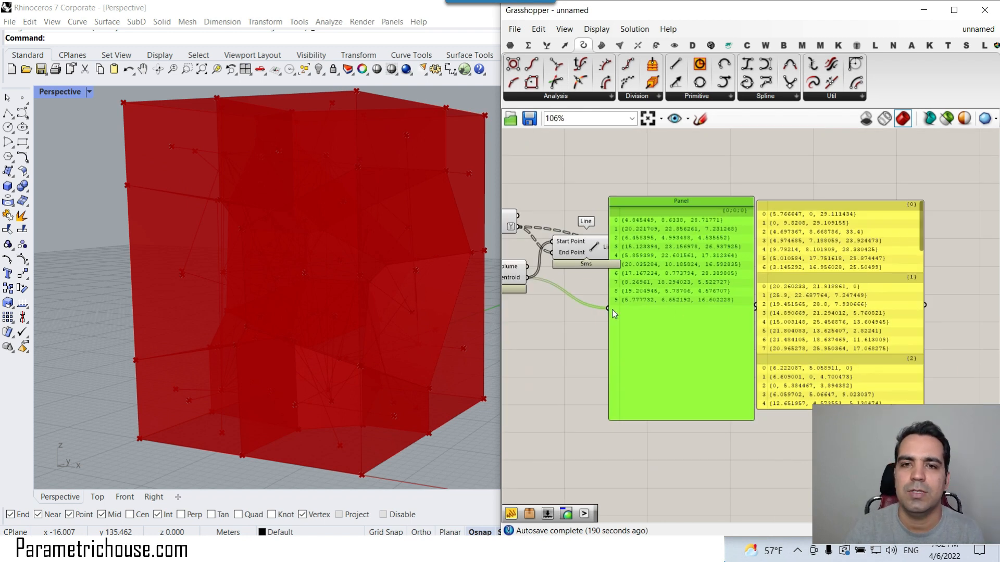
# - Graft the Volume component's Centroid output and review its branches in the connected Panel
pyautogui.scroll(4, 614, 314)
pyautogui.rightClick(573, 278)
pyautogui.click(610, 356)
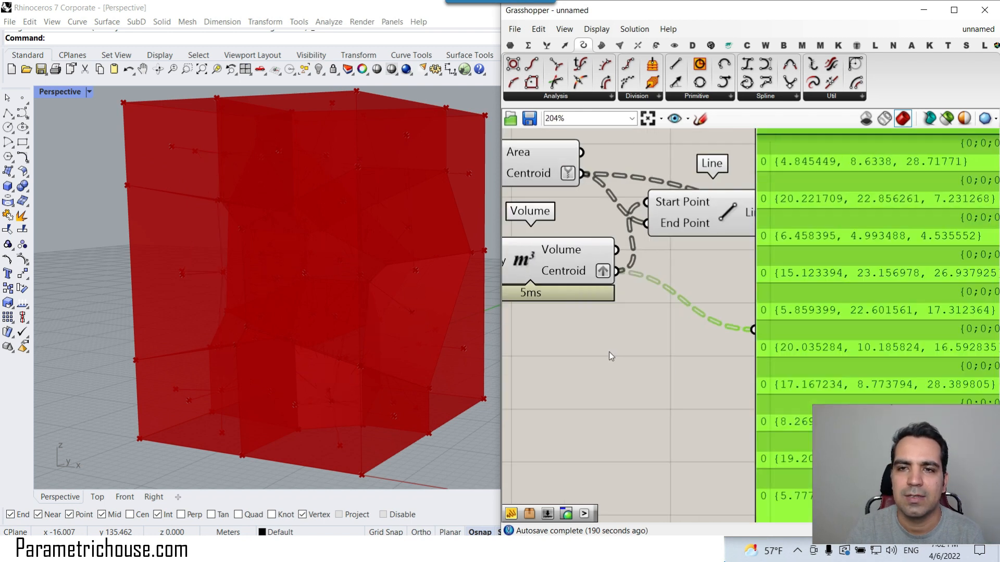
pyautogui.moveTo(841, 203); pyautogui.dragTo(641, 225, button='right')
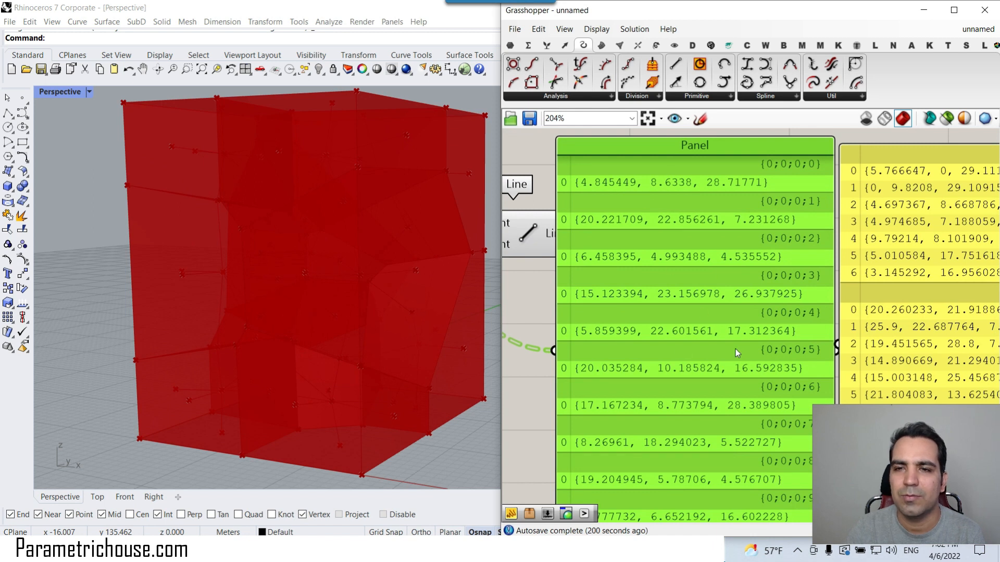
# - Apply Simplify to the grafted Centroid output of the Volume component
pyautogui.scroll(-2, 804, 292)
pyautogui.rightClick(649, 253)
pyautogui.click(672, 341)
pyautogui.scroll(2, 782, 211)
pyautogui.moveTo(671, 332); pyautogui.dragTo(834, 287, button='right')
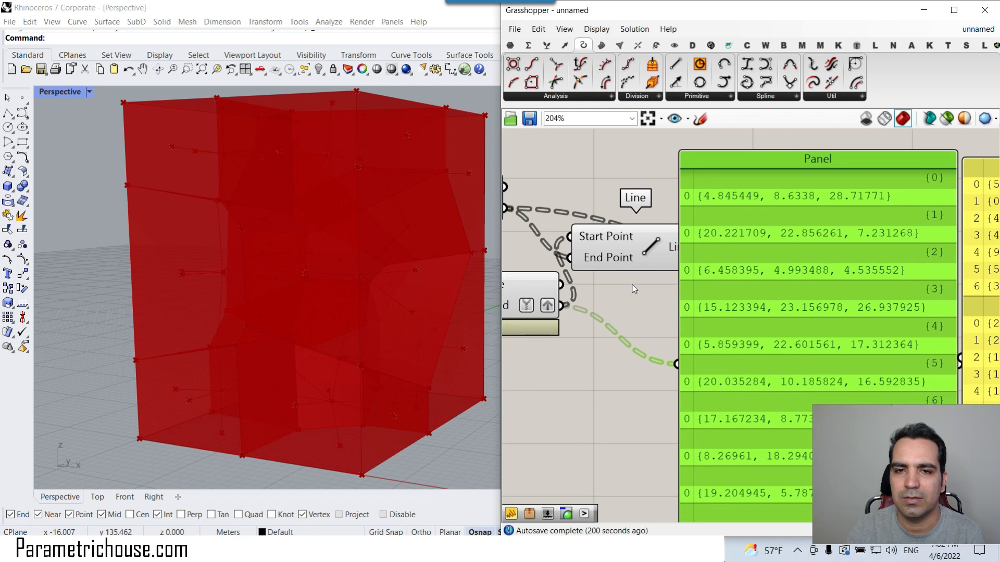
# - Switch Simplify off and back on for the Volume Centroid output to compare its branch paths with the face centroids
pyautogui.rightClick(508, 308)
pyautogui.click(536, 397)
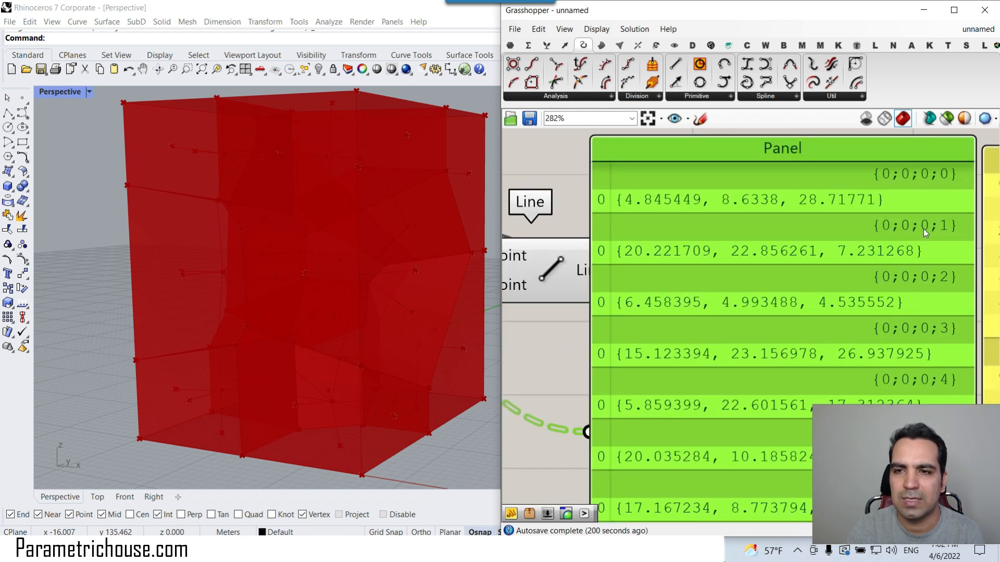
pyautogui.scroll(-3, 820, 322)
pyautogui.rightClick(621, 313)
pyautogui.click(612, 407)
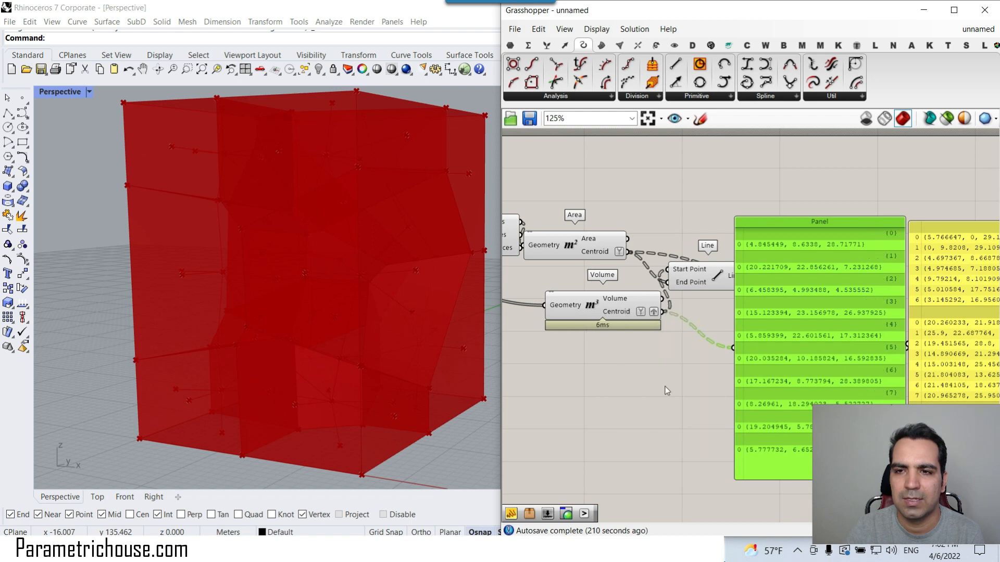
pyautogui.scroll(2, 727, 254)
pyautogui.scroll(-1, 677, 234)
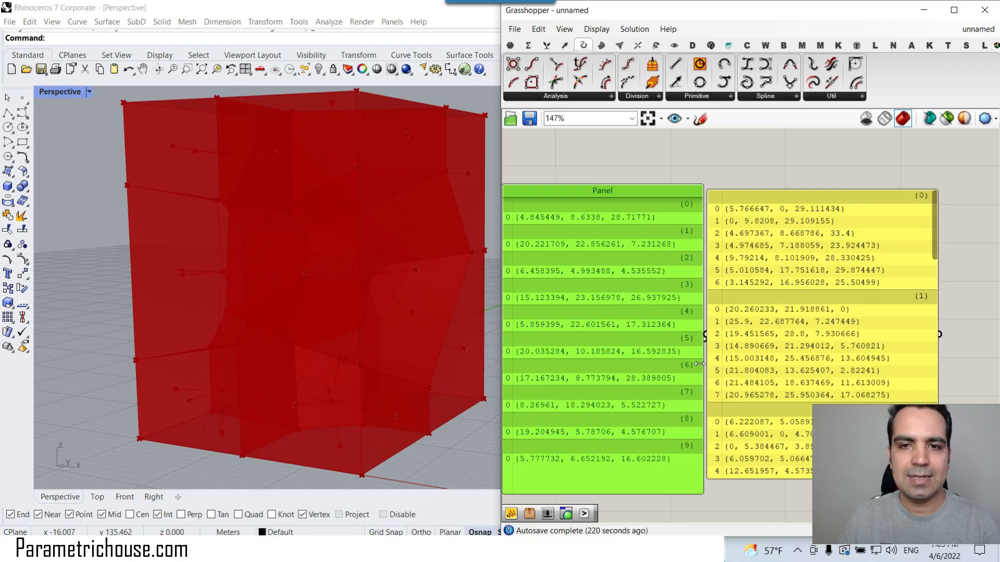
# - Delete both Panels and shift the Line component slightly away from the Area and Volume components
pyautogui.scroll(-3, 718, 351)
pyautogui.click(738, 332)
pyautogui.press('Delete')
pyautogui.click(645, 361)
pyautogui.press('Delete')
pyautogui.moveTo(596, 334); pyautogui.dragTo(680, 319, button='right')
pyautogui.moveTo(670, 286); pyautogui.dragTo(704, 272)
# - Turn off the preview of the components from Voronoi 3D through Area and Volume, and inspect the Line component's lines
pyautogui.moveTo(606, 356); pyautogui.dragTo(736, 341, button='right')
pyautogui.scroll(-4, 736, 341)
pyautogui.moveTo(736, 342); pyautogui.dragTo(654, 263)
pyautogui.rightClick(654, 264)
pyautogui.click(692, 284)
pyautogui.moveTo(394, 288); pyautogui.dragTo(392, 225, button='right')
pyautogui.scroll(3, 407, 243)
# - Set the Populate Geometry Count to 3 and its Seed to 53, and examine the lines linking the cells
pyautogui.scroll(8, 609, 334)
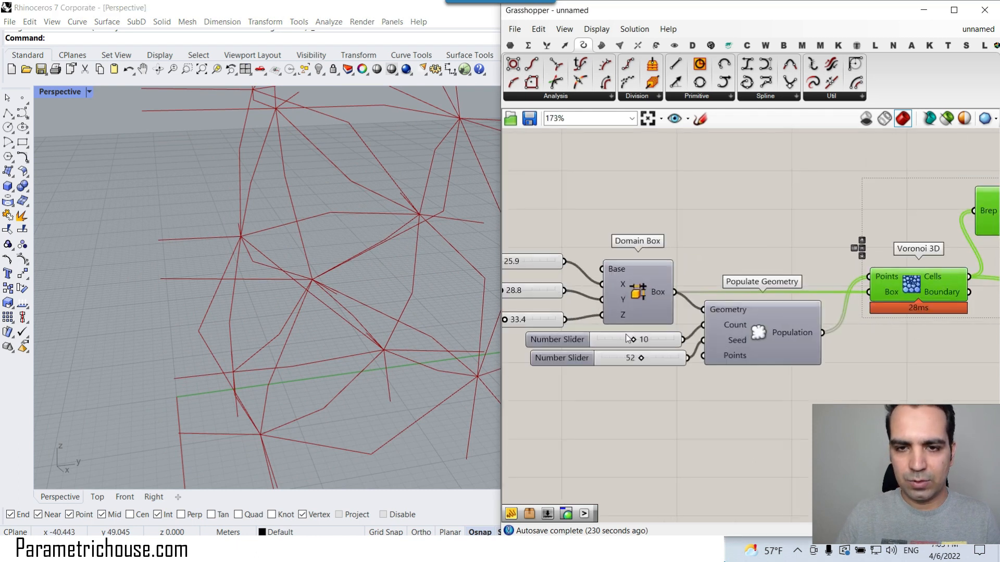
pyautogui.moveTo(635, 343); pyautogui.dragTo(580, 344)
pyautogui.moveTo(384, 315); pyautogui.dragTo(369, 280, button='right')
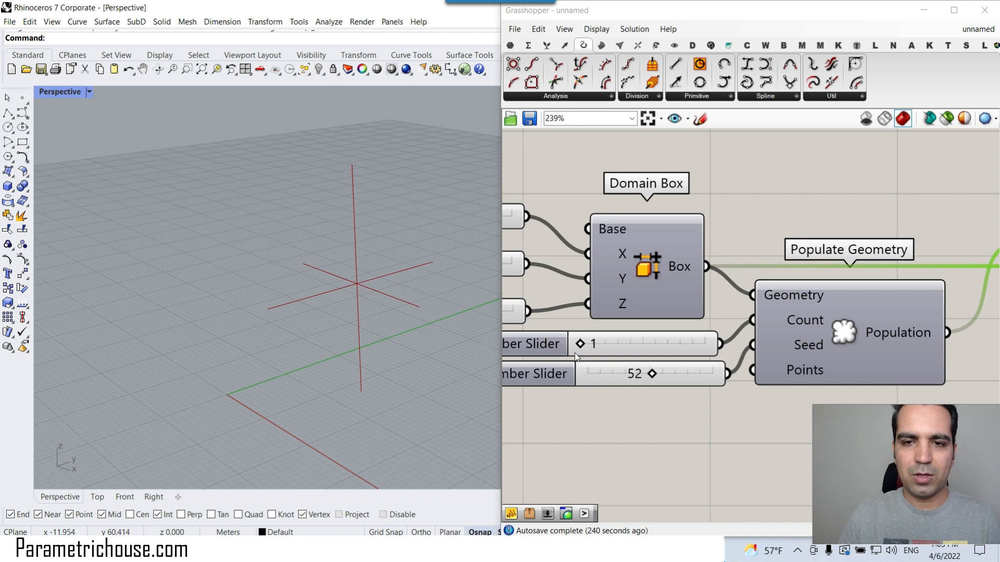
pyautogui.moveTo(579, 346); pyautogui.dragTo(587, 345)
pyautogui.moveTo(392, 327); pyautogui.dragTo(396, 378, button='right')
pyautogui.moveTo(652, 375)
pyautogui.mouseDown()
pyautogui.moveTo(665, 374)
pyautogui.moveTo(654, 376)
pyautogui.mouseUp()
pyautogui.moveTo(587, 344); pyautogui.dragTo(592, 345)
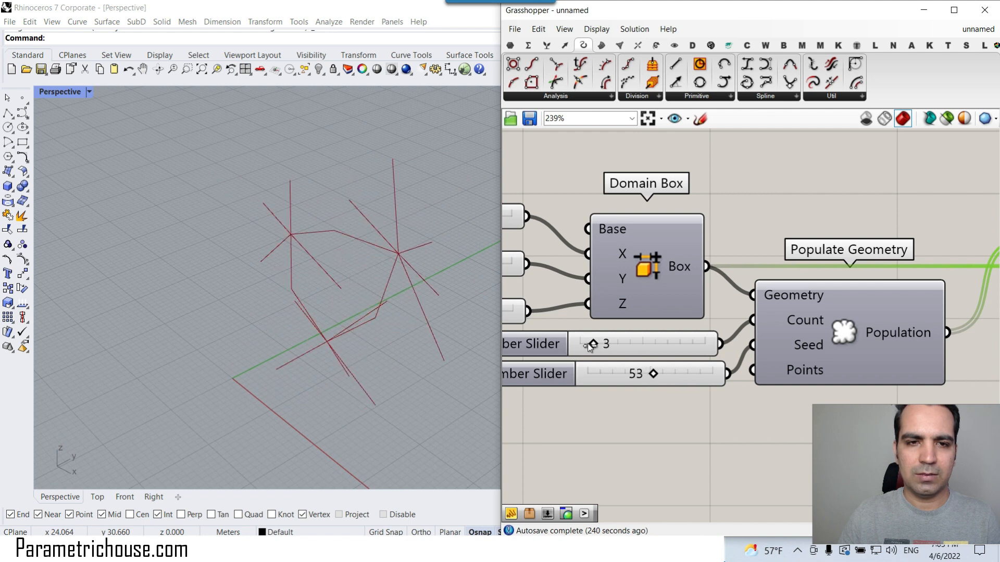
pyautogui.moveTo(364, 348); pyautogui.dragTo(400, 285, button='right')
pyautogui.scroll(4, 406, 285)
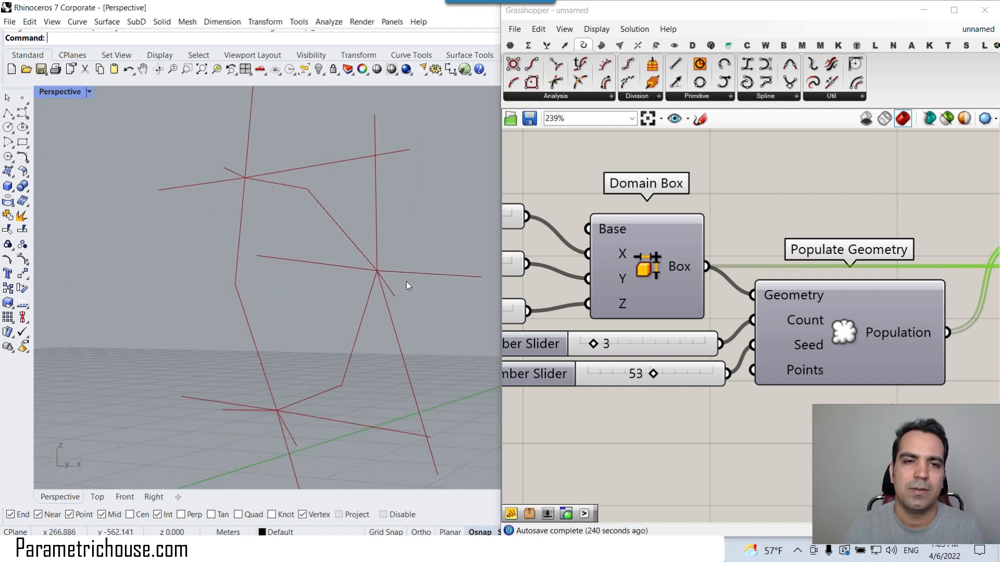
# - Add a MultiPipe component beside the Line component
pyautogui.scroll(-5, 765, 295)
pyautogui.moveTo(906, 289); pyautogui.dragTo(551, 287, button='right')
pyautogui.scroll(4, 873, 253)
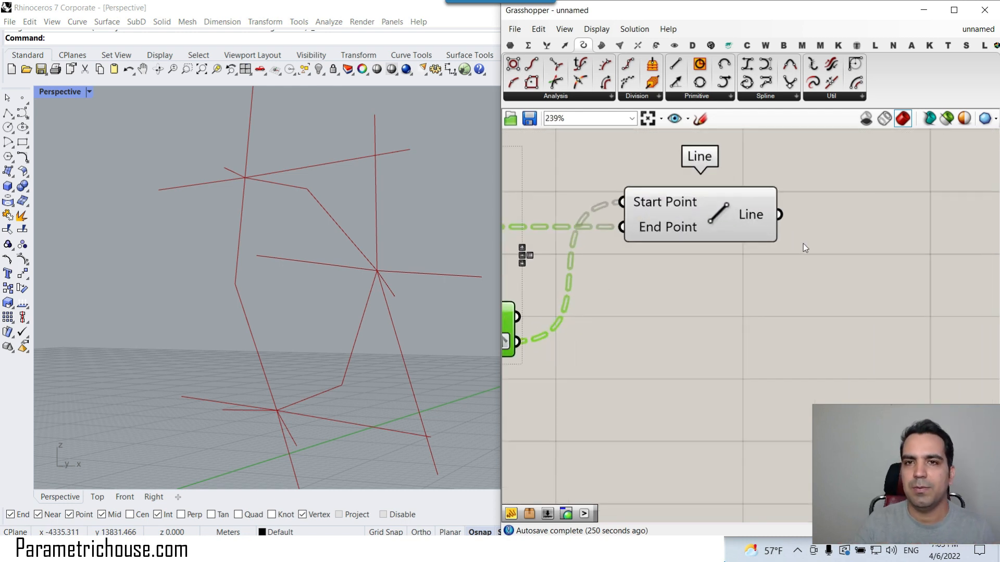
pyautogui.click(620, 46)
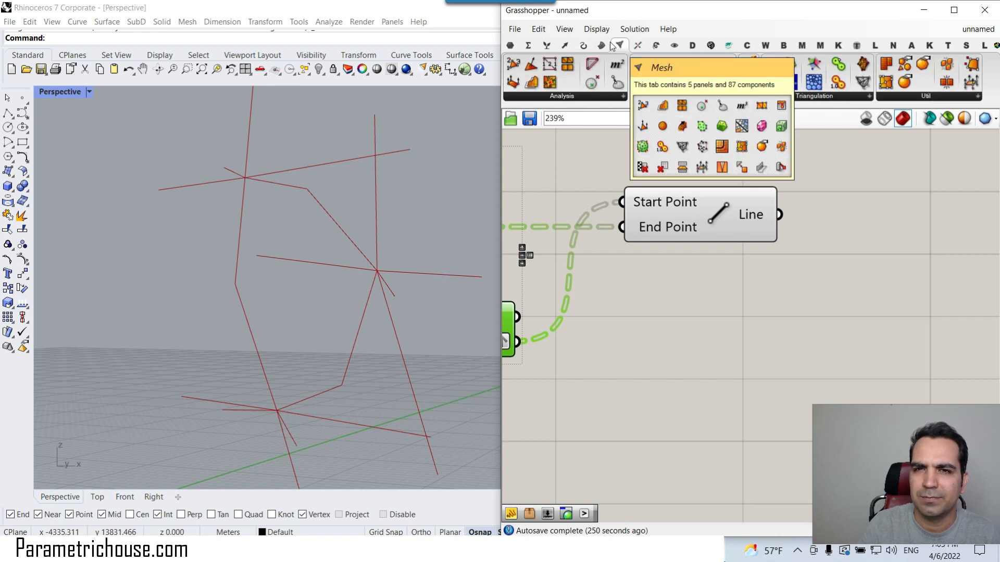
pyautogui.click(604, 46)
pyautogui.click(772, 96)
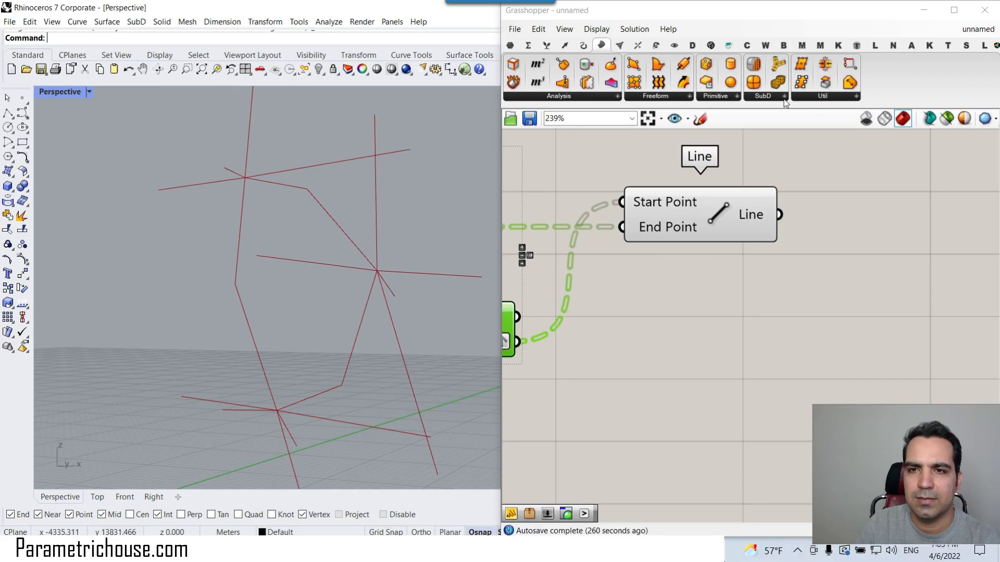
pyautogui.click(882, 286)
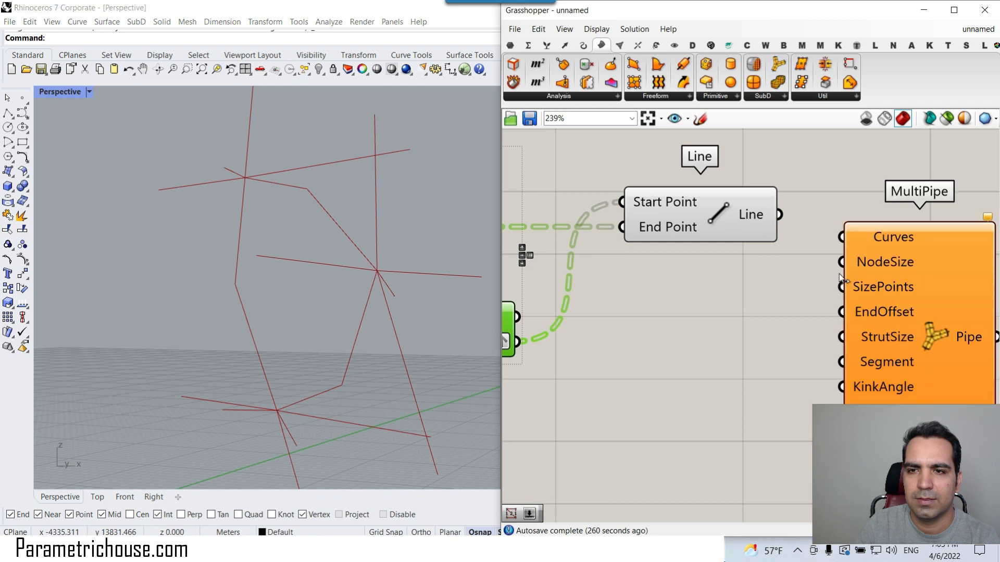
# - Connect the Line output to the MultiPipe Curves input and inspect how the pipes meet at a joint
pyautogui.moveTo(752, 214); pyautogui.dragTo(527, 188, button='right')
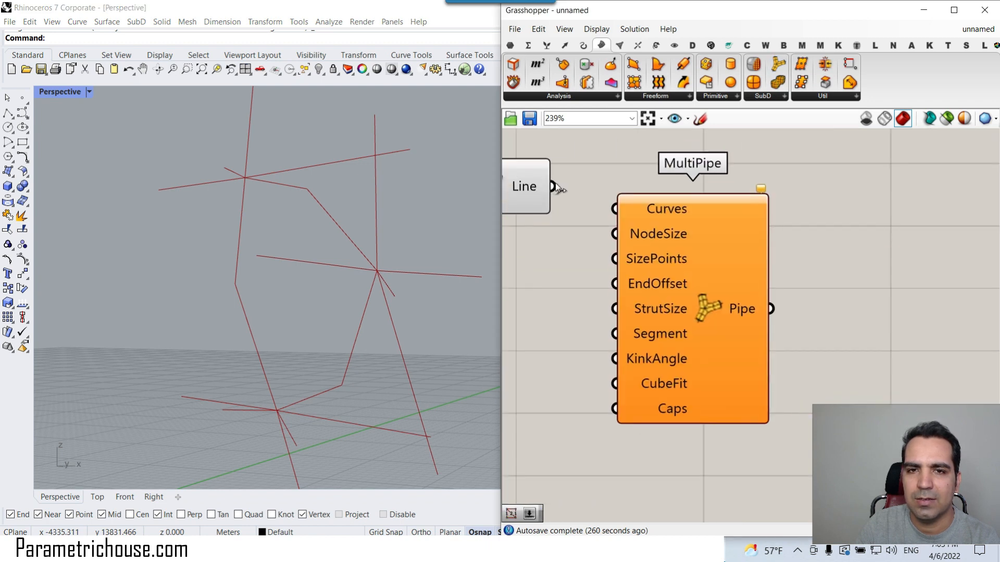
pyautogui.moveTo(553, 186); pyautogui.dragTo(614, 209)
pyautogui.moveTo(571, 202); pyautogui.dragTo(609, 208, button='right')
pyautogui.moveTo(419, 265); pyautogui.dragTo(370, 316, button='right')
pyautogui.scroll(3, 371, 314)
pyautogui.scroll(5, 392, 357)
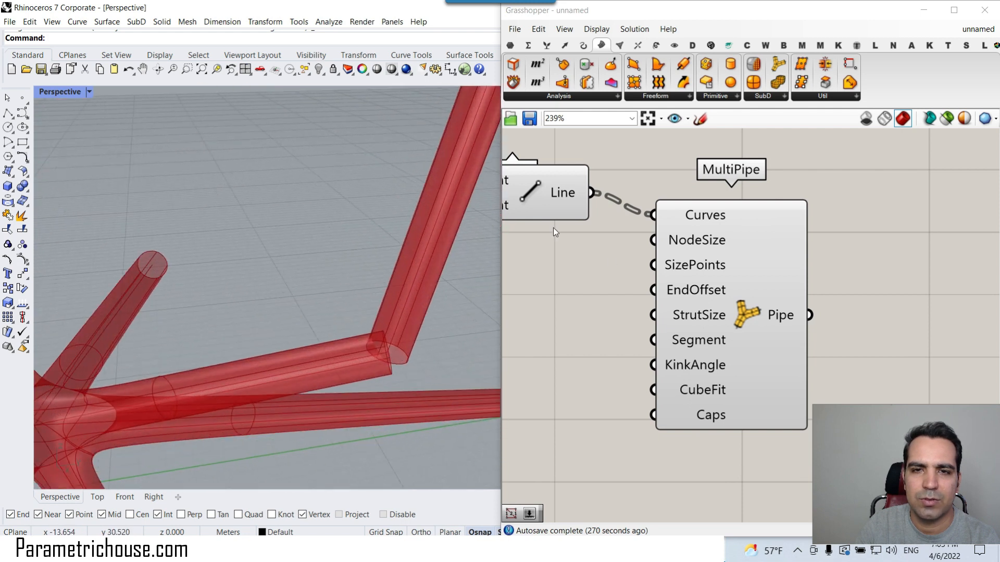
# - Flatten the Line output, then move MultiPipe slightly farther from Line and view the joined pipe structure
pyautogui.rightClick(560, 186)
pyautogui.click(593, 249)
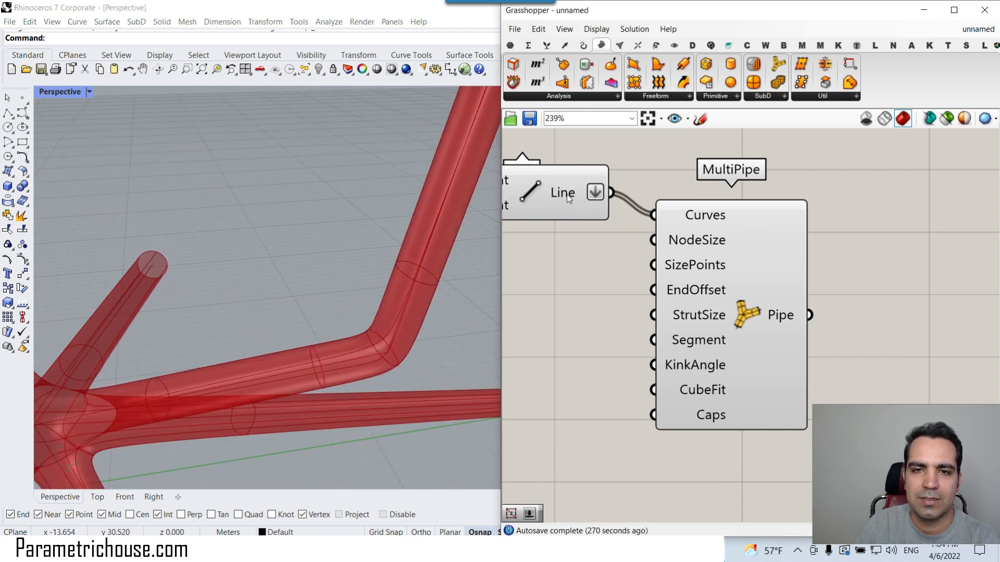
pyautogui.moveTo(568, 198)
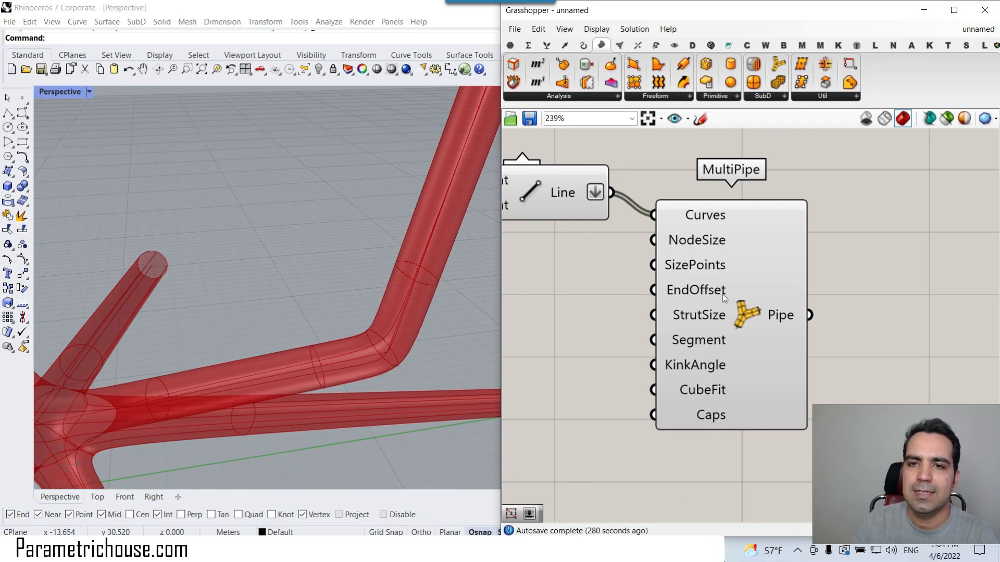
pyautogui.moveTo(723, 295); pyautogui.dragTo(751, 282)
pyautogui.moveTo(425, 295); pyautogui.dragTo(339, 311, button='right')
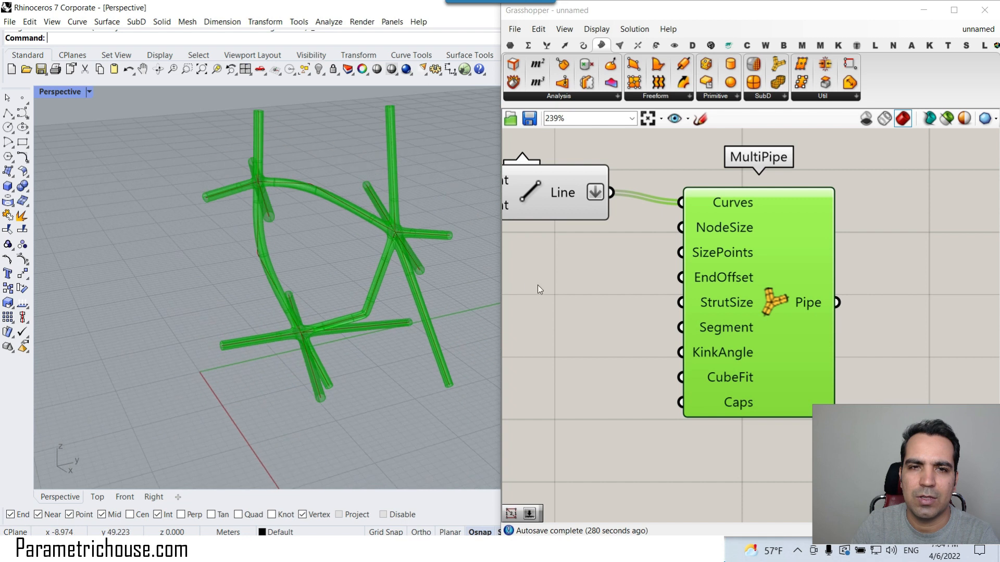
# - Add a number slider of 2.56 and connect it to the MultiPipe NodeSize input
pyautogui.click(578, 289)
pyautogui.scroll(-3, 659, 292)
pyautogui.moveTo(710, 298); pyautogui.dragTo(738, 299)
pyautogui.moveTo(589, 246); pyautogui.dragTo(631, 259, button='right')
pyautogui.scroll(4, 631, 259)
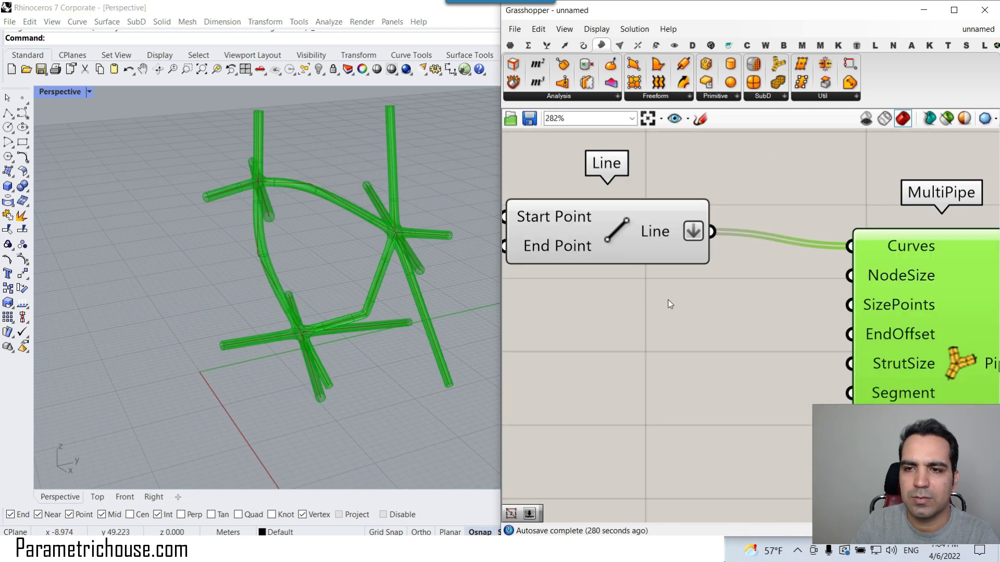
pyautogui.doubleClick(657, 301)
pyautogui.write('2.5')
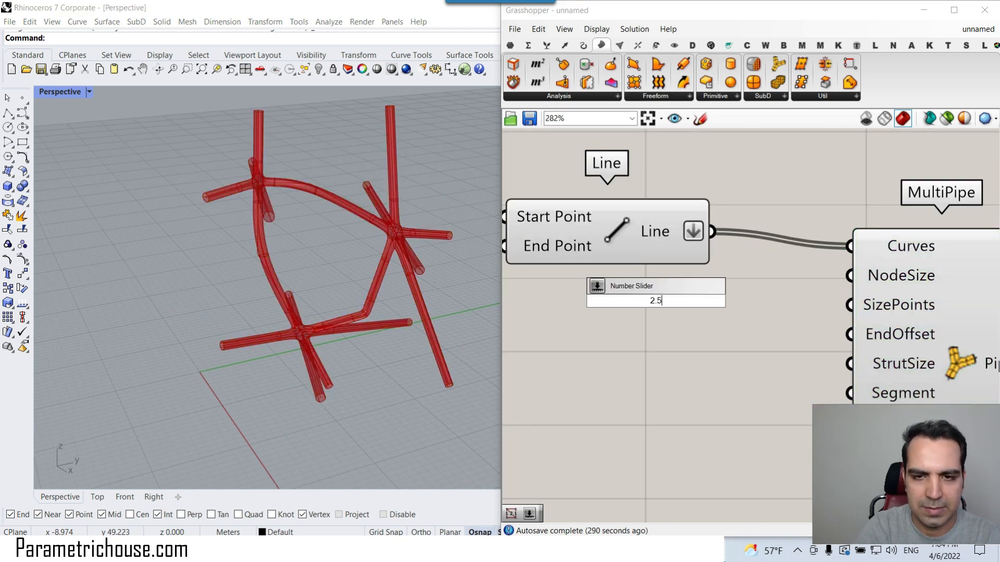
pyautogui.write('6')
pyautogui.press('Return')
pyautogui.moveTo(841, 282); pyautogui.dragTo(844, 280)
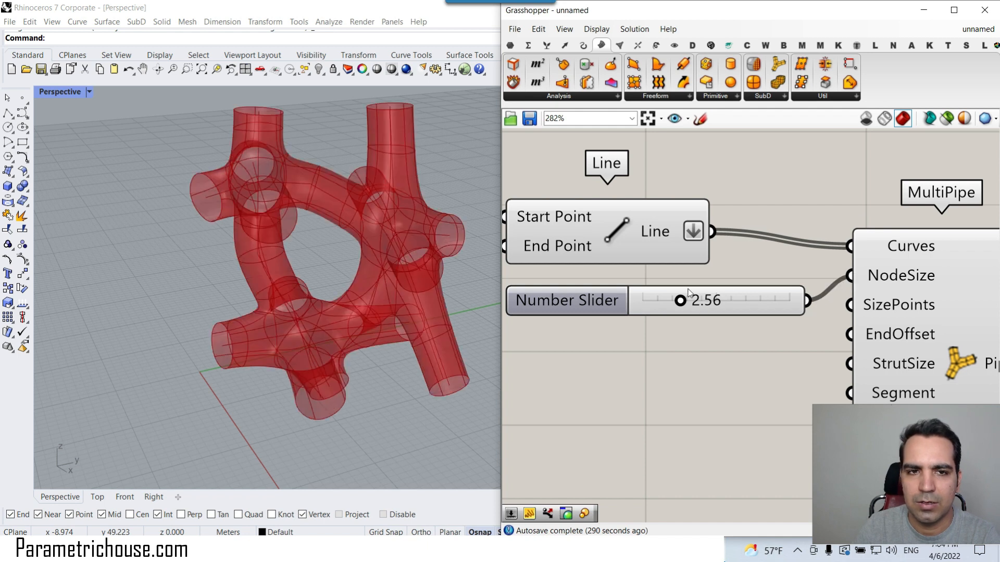
# - Reduce the NodeSize slider to 1.53 and check the pipe thickness around the structure
pyautogui.moveTo(681, 302); pyautogui.dragTo(670, 301)
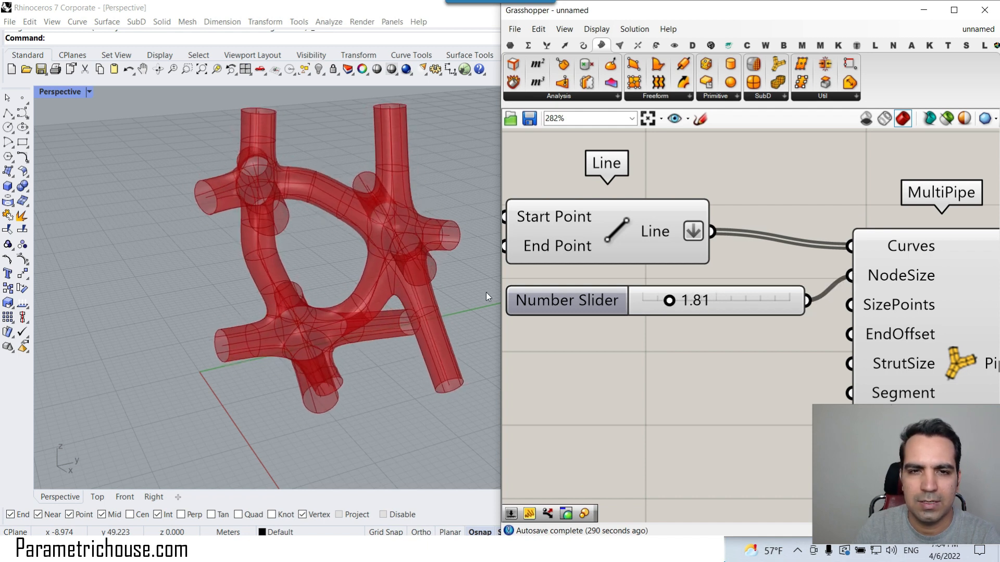
pyautogui.moveTo(464, 283); pyautogui.dragTo(365, 240, button='right')
pyautogui.scroll(-6, 365, 240)
pyautogui.moveTo(279, 281)
pyautogui.mouseDown(button='right')
pyautogui.moveTo(317, 257)
pyautogui.moveTo(286, 268)
pyautogui.mouseUp(button='right')
pyautogui.scroll(6, 317, 257)
pyautogui.scroll(-5, 305, 263)
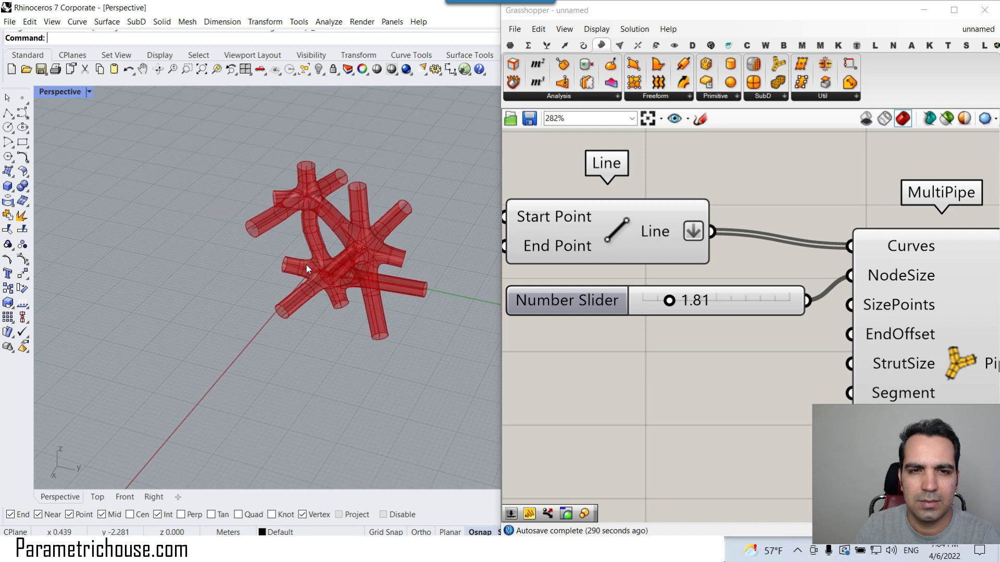
pyautogui.scroll(5, 386, 196)
pyautogui.moveTo(670, 302)
pyautogui.mouseDown()
pyautogui.moveTo(656, 302)
pyautogui.moveTo(664, 302)
pyautogui.mouseUp()
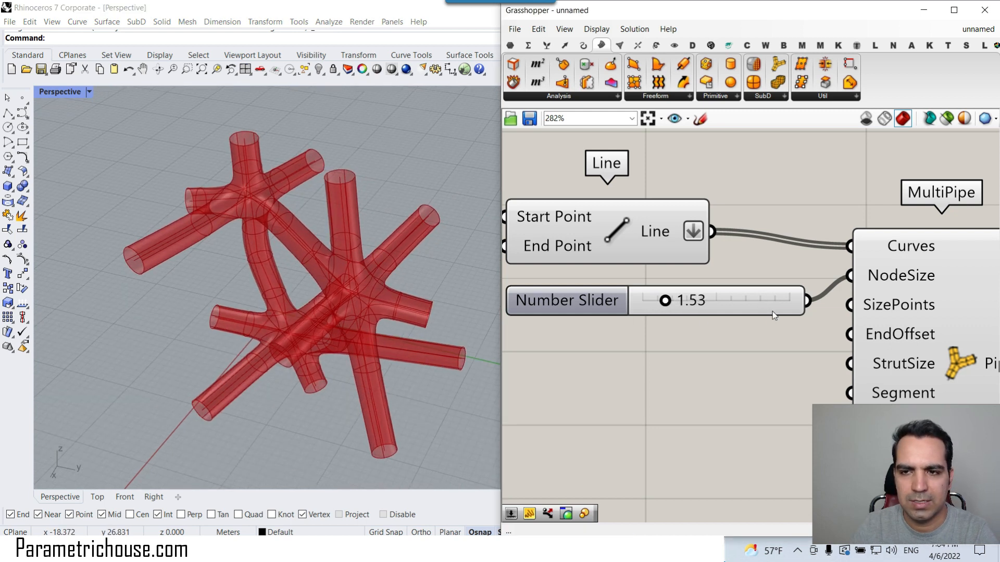
pyautogui.moveTo(794, 321); pyautogui.dragTo(731, 302, button='right')
pyautogui.keyDown('alt'); pyautogui.moveTo(709, 284); pyautogui.dragTo(788, 315); pyautogui.keyUp('alt')
pyautogui.moveTo(612, 336)
pyautogui.mouseDown()
pyautogui.moveTo(660, 337)
pyautogui.moveTo(613, 337)
pyautogui.mouseUp()
pyautogui.press('Delete')
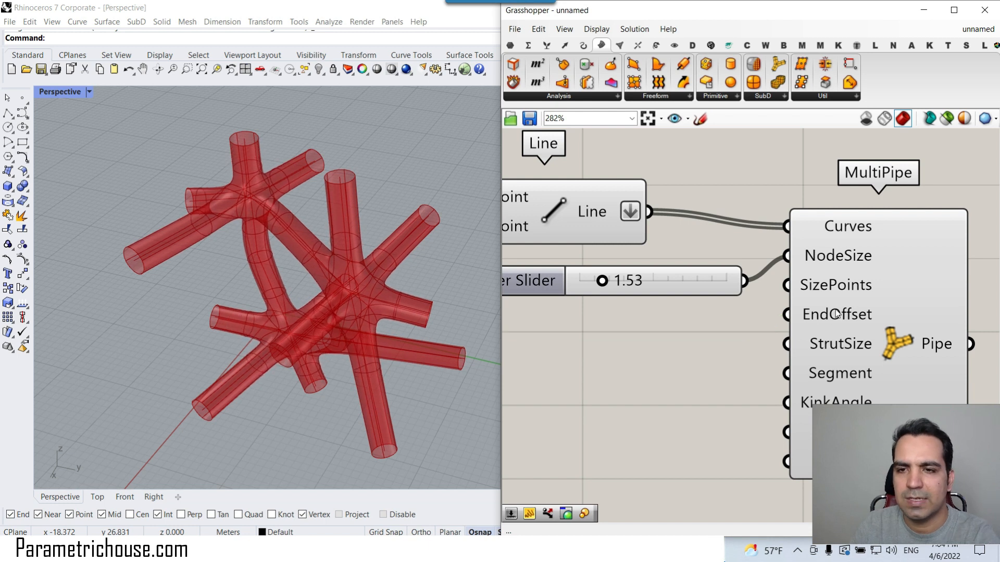
# - Add a number slider of 0 and connect it to the MultiPipe EndOffset input
pyautogui.moveTo(836, 314)
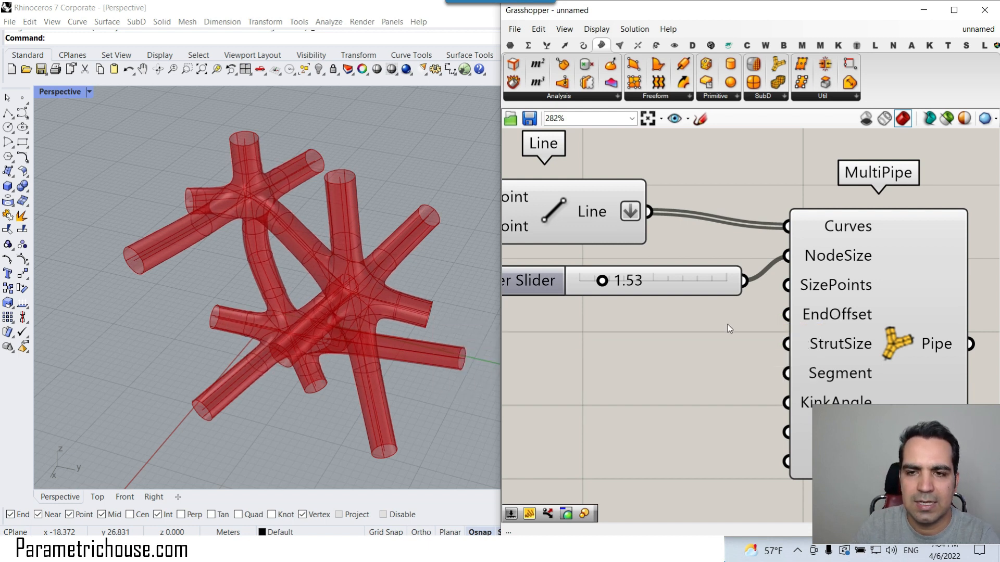
pyautogui.doubleClick(691, 328)
pyautogui.write('0')
pyautogui.press('Return')
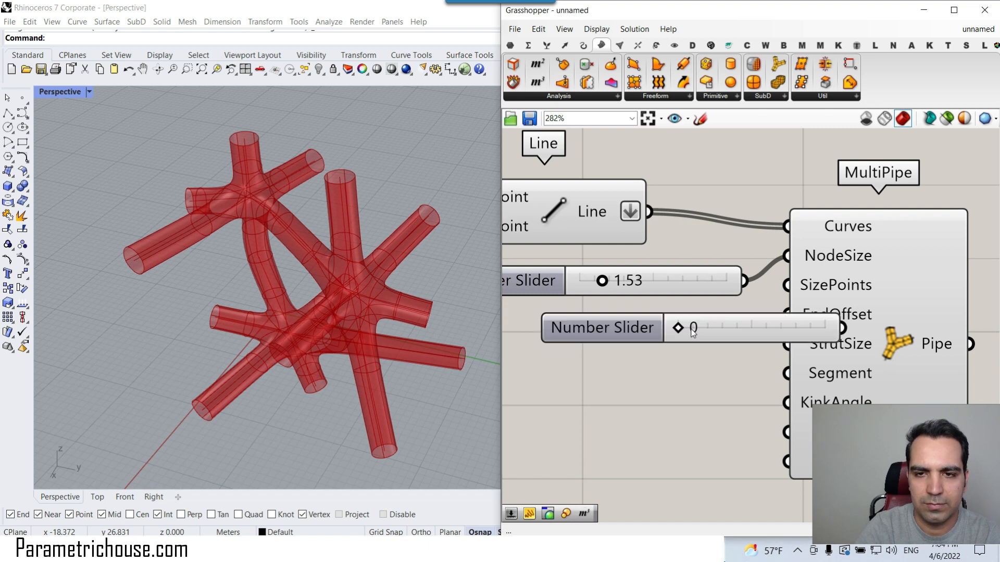
pyautogui.moveTo(722, 344); pyautogui.dragTo(618, 345)
pyautogui.click(757, 328)
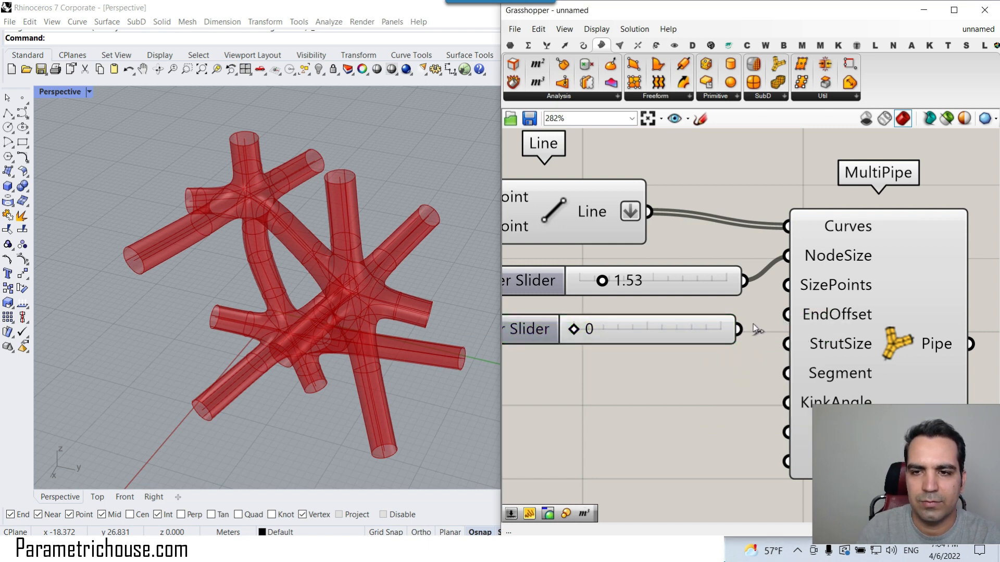
pyautogui.moveTo(738, 329); pyautogui.dragTo(786, 314)
# - Examine how the pipes blend into the joints with the EndOffset slider at 0
pyautogui.scroll(5, 333, 244)
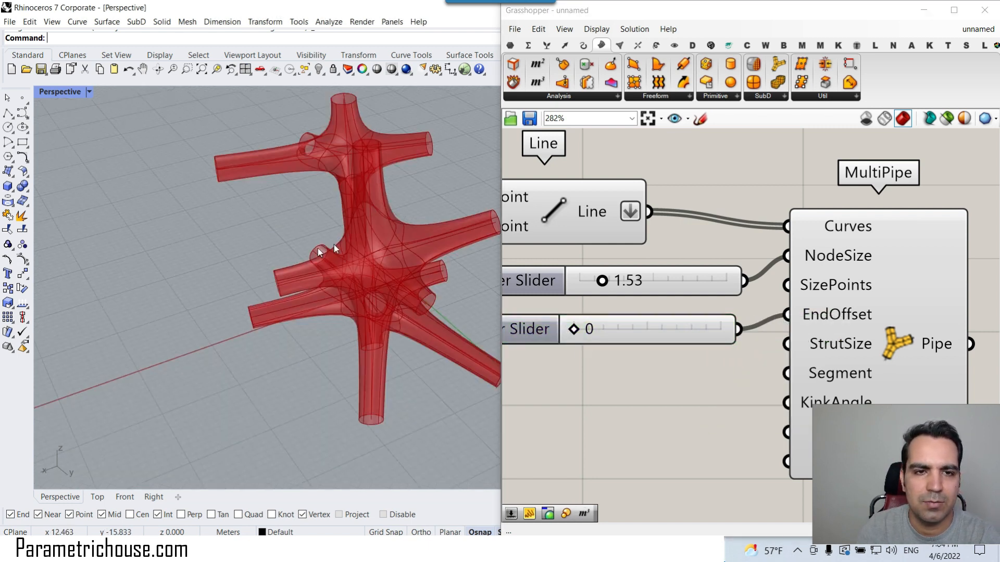
pyautogui.moveTo(574, 330)
pyautogui.mouseDown()
pyautogui.moveTo(693, 332)
pyautogui.moveTo(575, 332)
pyautogui.mouseUp()
pyautogui.scroll(-5, 271, 311)
pyautogui.moveTo(271, 311); pyautogui.dragTo(357, 333, button='right')
pyautogui.moveTo(748, 359); pyautogui.dragTo(743, 331, button='right')
pyautogui.scroll(-3, 742, 331)
pyautogui.scroll(2, 748, 330)
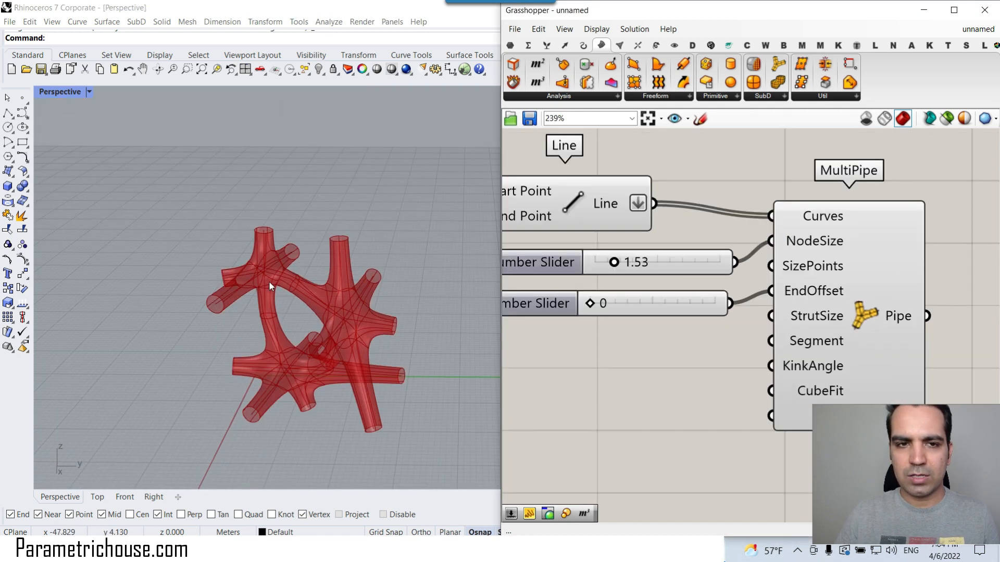
pyautogui.scroll(4, 200, 305)
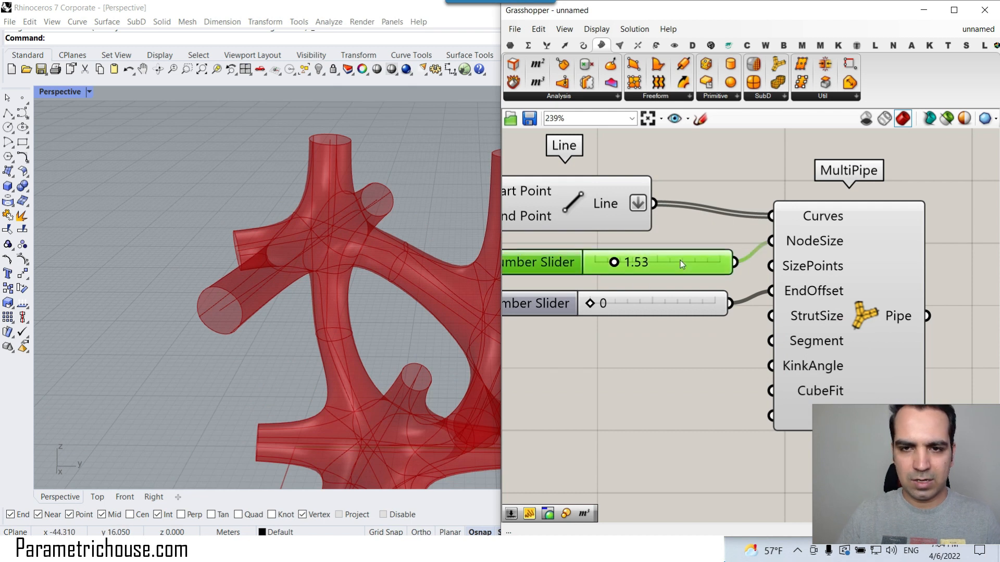
# - Duplicate the NodeSize slider, connect the copy to StrutSize and set it to 0.49
pyautogui.keyDown('alt'); pyautogui.moveTo(684, 266); pyautogui.dragTo(675, 342); pyautogui.keyUp('alt')
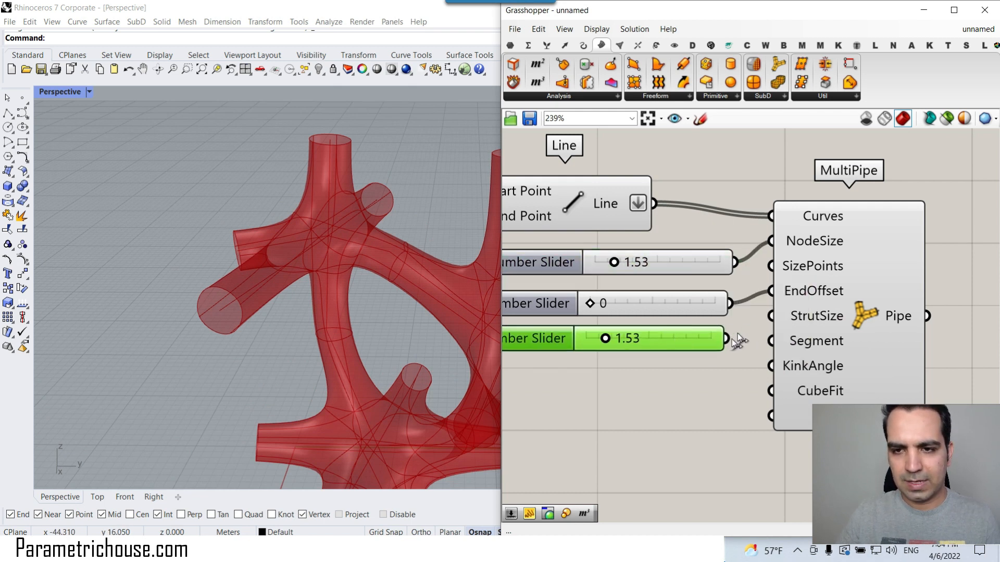
pyautogui.moveTo(737, 335); pyautogui.dragTo(771, 316)
pyautogui.moveTo(609, 346)
pyautogui.mouseDown()
pyautogui.moveTo(640, 346)
pyautogui.moveTo(596, 350)
pyautogui.mouseUp()
pyautogui.moveTo(229, 360); pyautogui.dragTo(250, 319, button='right')
pyautogui.scroll(-5, 245, 365)
pyautogui.scroll(3, 246, 365)
pyautogui.moveTo(718, 356); pyautogui.dragTo(692, 324, button='right')
pyautogui.scroll(-3, 691, 324)
pyautogui.scroll(5, 777, 315)
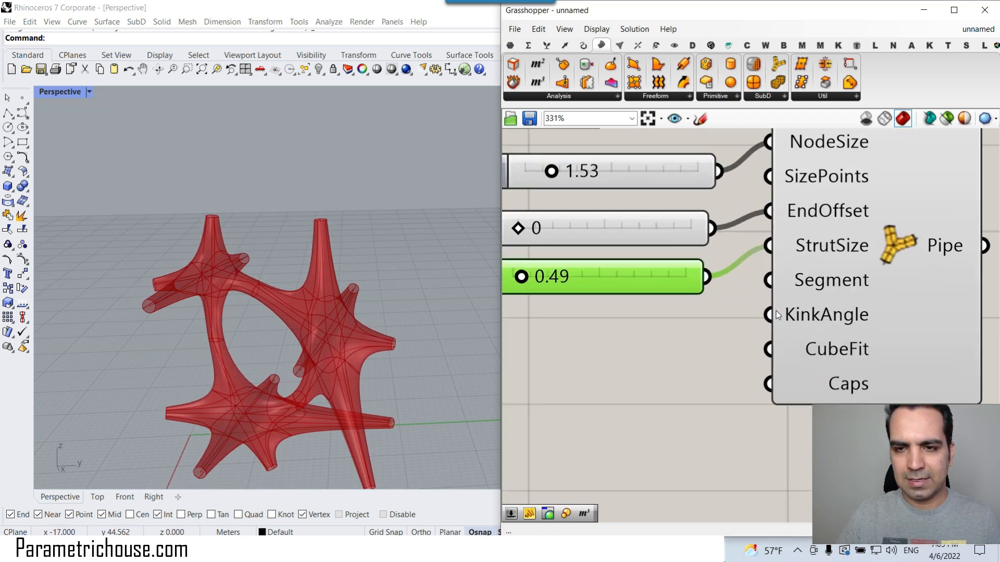
# - Look closely at the open pipe ends and try the Round option for the MultiPipe Caps
pyautogui.moveTo(818, 392); pyautogui.dragTo(660, 295, button='right')
pyautogui.scroll(3, 696, 298)
pyautogui.scroll(5, 313, 232)
pyautogui.moveTo(314, 232); pyautogui.dragTo(232, 240, button='right')
pyautogui.scroll(4, 364, 341)
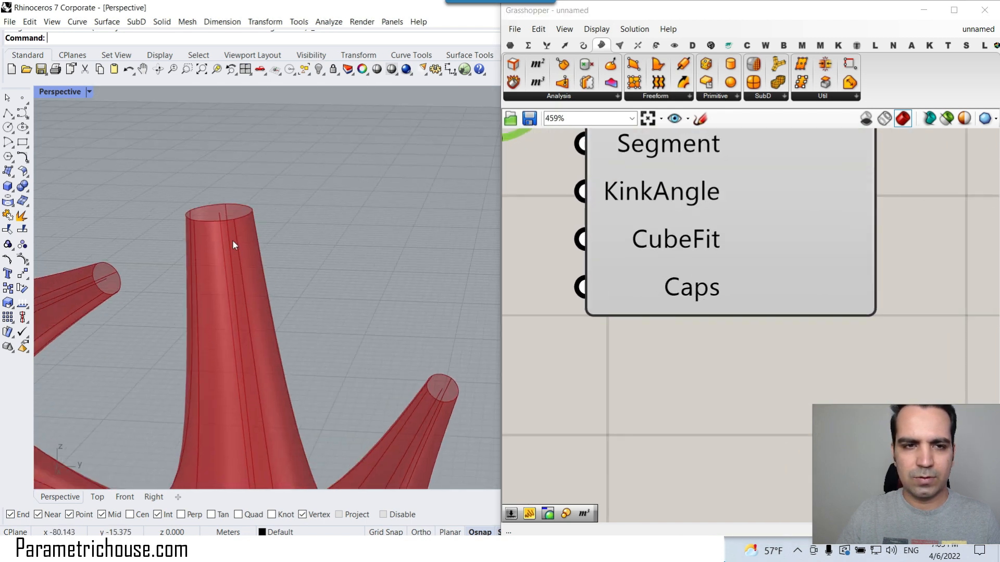
pyautogui.rightClick(675, 296)
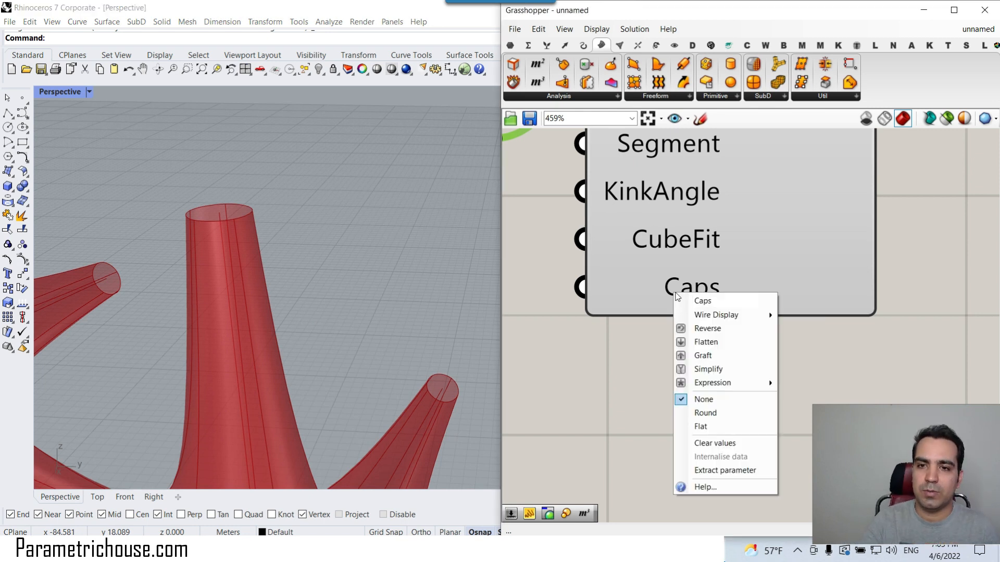
pyautogui.click(714, 414)
pyautogui.scroll(-4, 367, 273)
pyautogui.moveTo(367, 273); pyautogui.dragTo(406, 287, button='right')
# - Set the MultiPipe Caps option to Flat and view the whole structure
pyautogui.rightClick(701, 300)
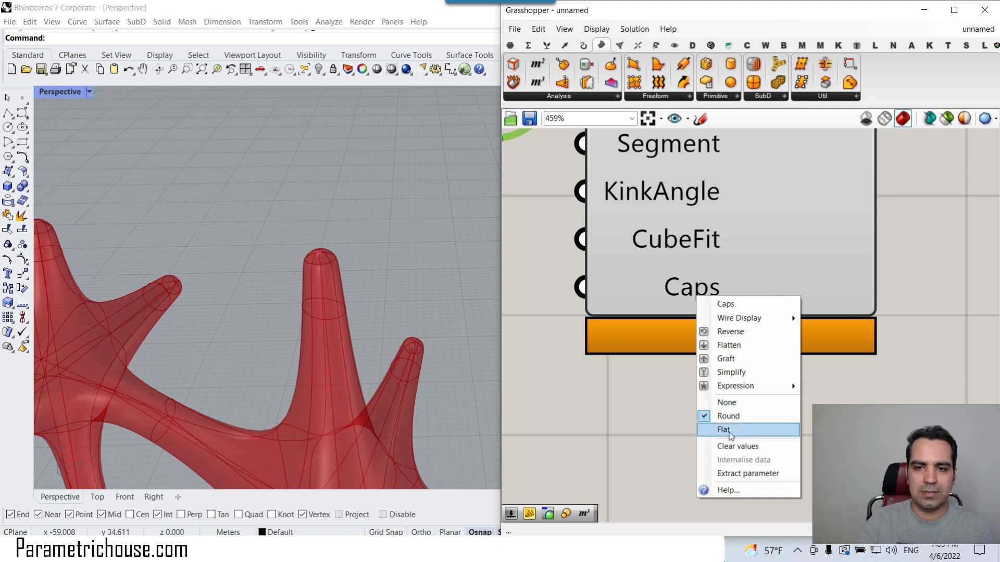
pyautogui.click(728, 431)
pyautogui.scroll(-3, 228, 244)
pyautogui.moveTo(228, 244); pyautogui.dragTo(365, 254, button='right')
pyautogui.scroll(-2, 301, 277)
pyautogui.scroll(-3, 710, 310)
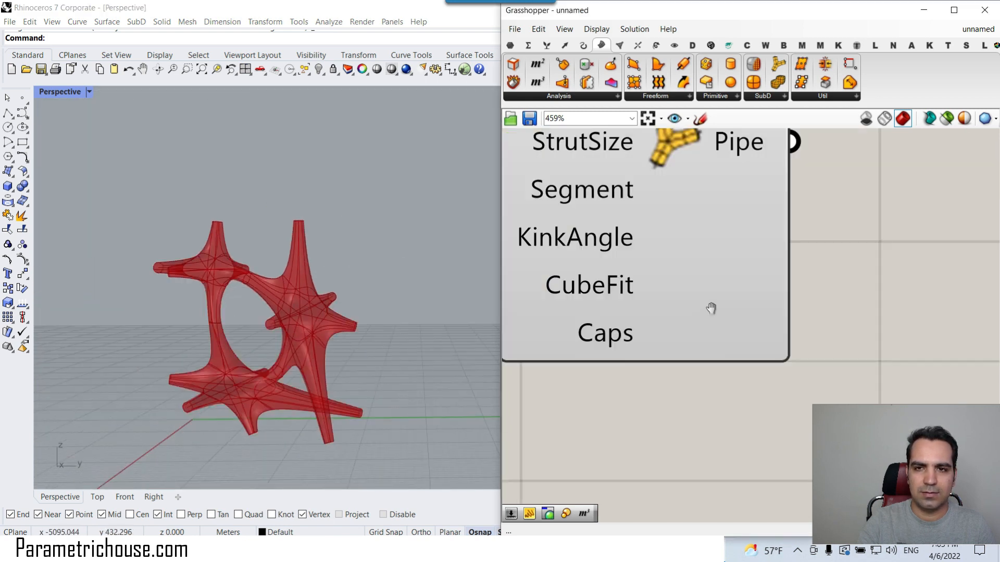
# - Bake the MultiPipe Pipe output with the default attributes and move the baked object aside along the green axis
pyautogui.rightClick(715, 219)
pyautogui.click(735, 231)
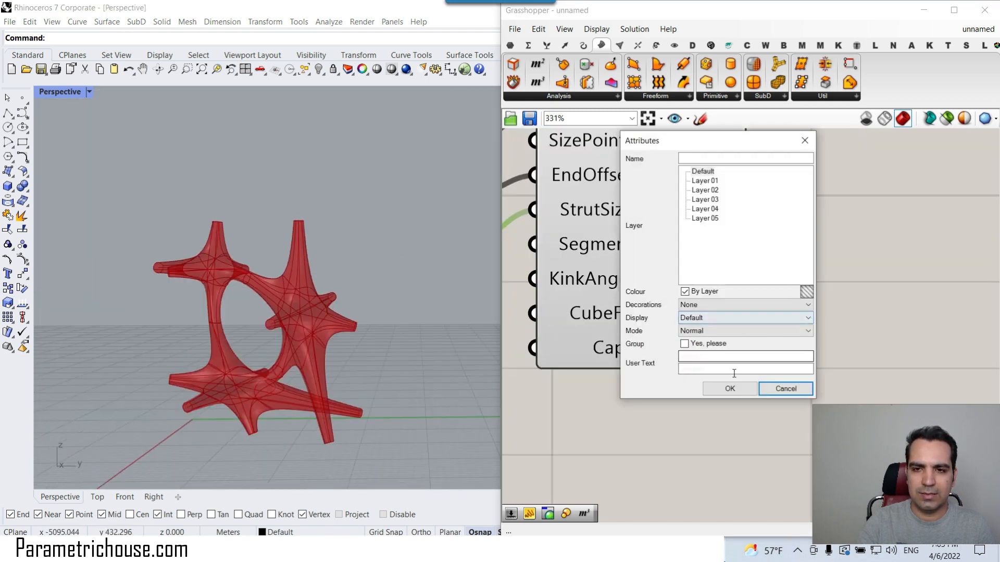
pyautogui.click(729, 388)
pyautogui.scroll(-2, 389, 294)
pyautogui.moveTo(247, 284); pyautogui.dragTo(271, 311, button='right')
pyautogui.scroll(-4, 276, 313)
pyautogui.moveTo(278, 313); pyautogui.dragTo(356, 316)
# - Inspect the baked pipe object up close, then delete it from the Rhino model
pyautogui.click(339, 341)
pyautogui.scroll(6, 337, 340)
pyautogui.moveTo(315, 336); pyautogui.dragTo(387, 307, button='right')
pyautogui.scroll(4, 349, 295)
pyautogui.click(354, 296)
pyautogui.press('Delete')
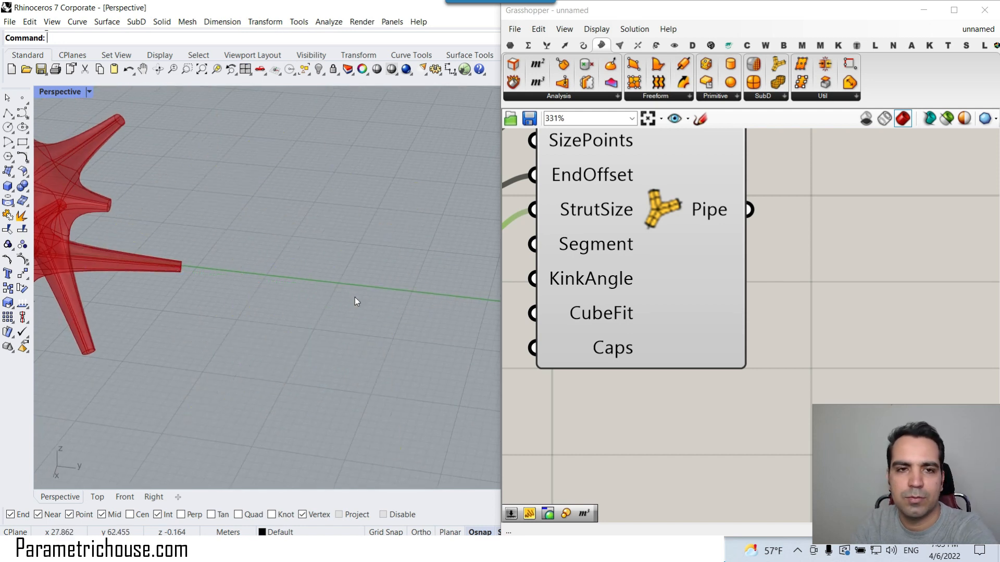
# - Add a Mesh from SubD component beside MultiPipe and connect the Pipe output to its SubD input
pyautogui.click(785, 97)
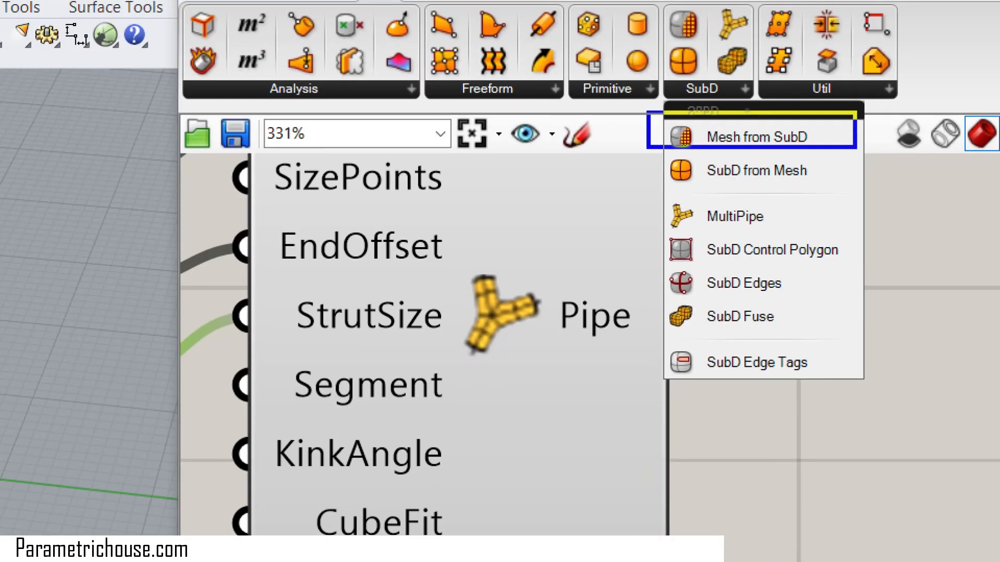
pyautogui.press('Escape')
pyautogui.click(715, 91)
pyautogui.click(825, 134)
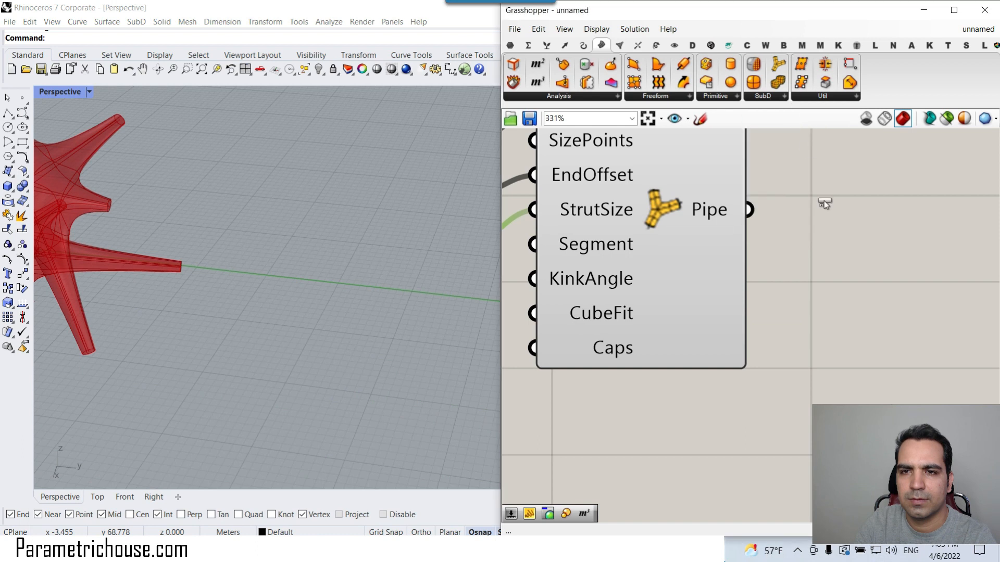
pyautogui.click(854, 367)
pyautogui.moveTo(770, 224); pyautogui.dragTo(812, 224)
pyautogui.moveTo(748, 210); pyautogui.dragTo(779, 223)
pyautogui.click(763, 318)
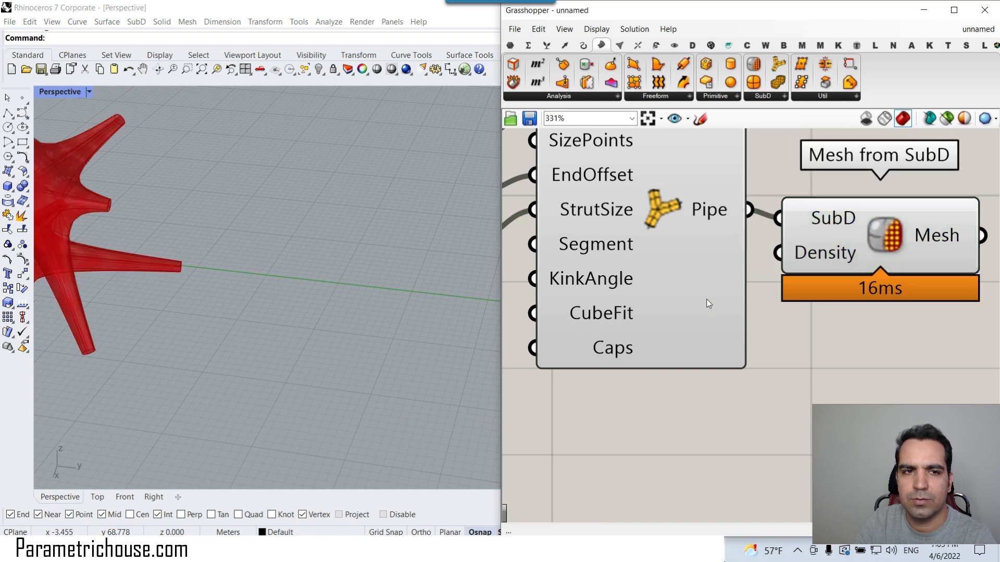
# - Bake the Mesh output of Mesh from SubD and move the baked mesh away from the preview
pyautogui.scroll(-8, 234, 240)
pyautogui.scroll(3, 200, 237)
pyautogui.rightClick(930, 234)
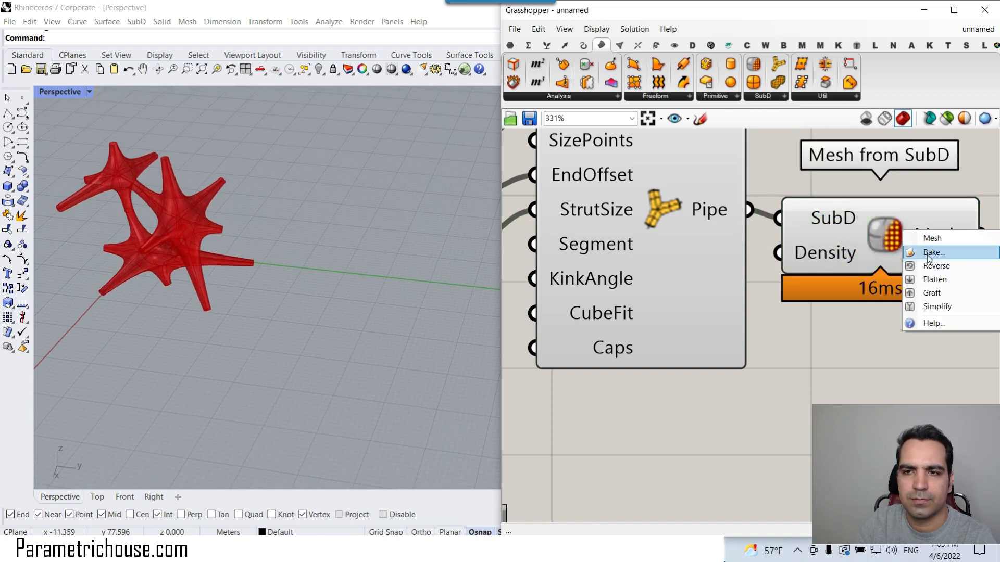
pyautogui.click(932, 258)
pyautogui.click(910, 374)
pyautogui.moveTo(217, 229); pyautogui.dragTo(387, 250)
pyautogui.click(415, 237)
# - Inspect the baked mesh, then delete it and the Mesh from SubD component
pyautogui.scroll(5, 406, 242)
pyautogui.moveTo(406, 240); pyautogui.dragTo(370, 292, button='right')
pyautogui.scroll(-8, 379, 299)
pyautogui.click(372, 293)
pyautogui.press('Delete')
pyautogui.click(870, 216)
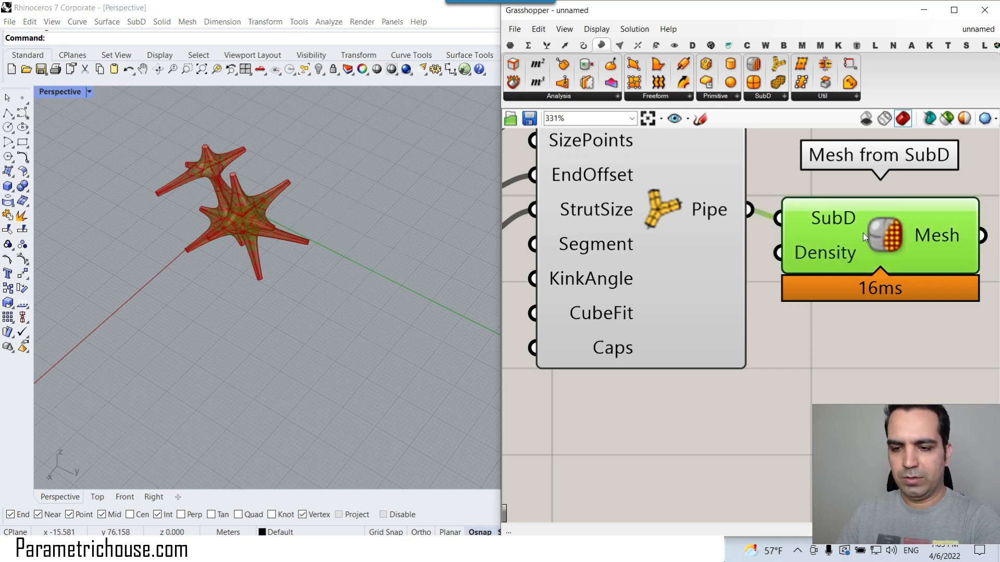
pyautogui.press('Delete')
# - Add a Custom Preview component beside MultiPipe and feed the Pipe output into its Geometry input
pyautogui.moveTo(395, 292); pyautogui.dragTo(341, 218, button='right')
pyautogui.scroll(4, 269, 285)
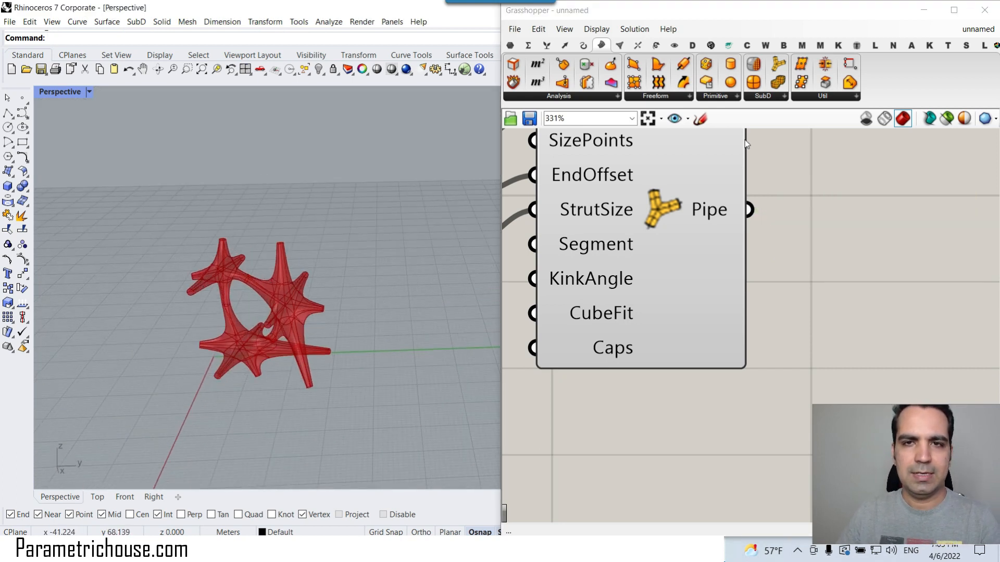
pyautogui.click(674, 46)
pyautogui.click(885, 82)
pyautogui.click(866, 298)
pyautogui.moveTo(793, 268); pyautogui.dragTo(789, 276)
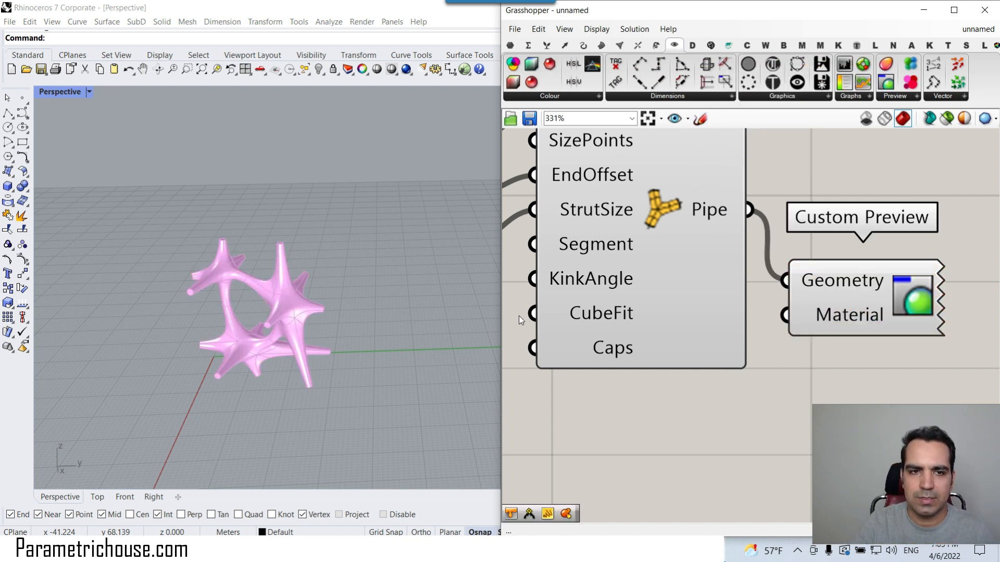
pyautogui.scroll(3, 275, 313)
pyautogui.scroll(-2, 785, 336)
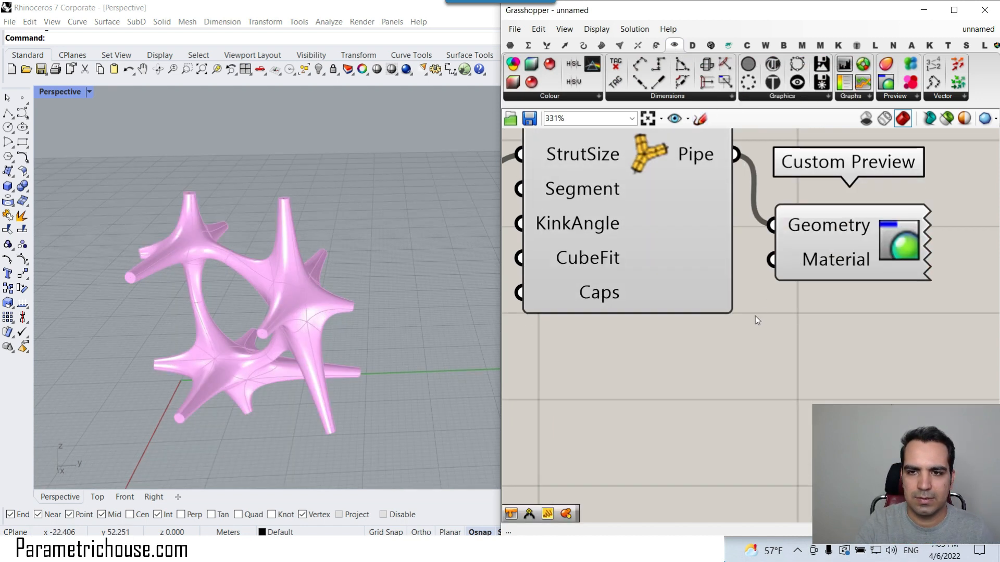
# - Switch the Perspective viewport to Rendered display and frame the pipe structure
pyautogui.doubleClick(724, 347)
pyautogui.click(90, 92)
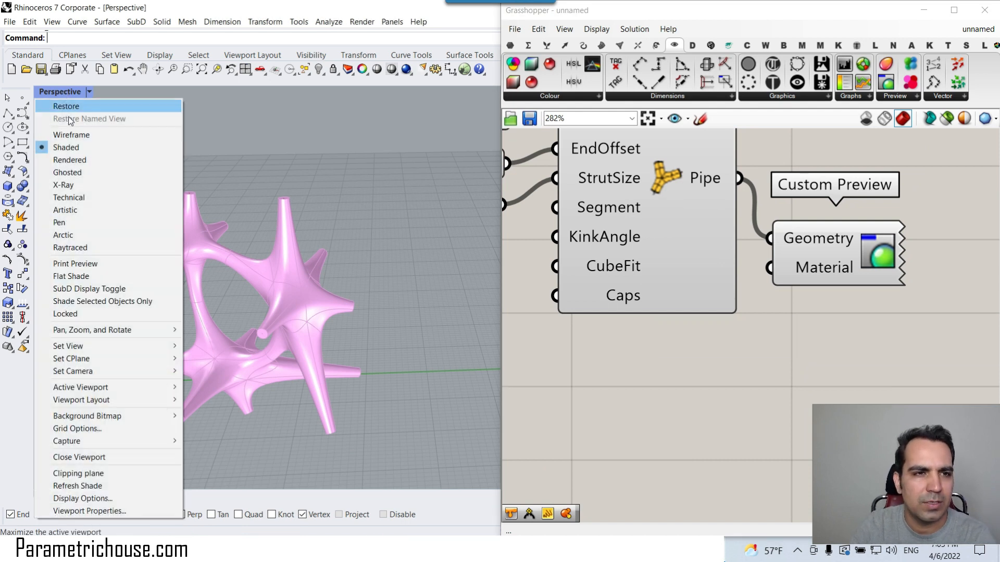
pyautogui.click(92, 159)
pyautogui.scroll(2, 334, 311)
pyautogui.keyDown('shift'); pyautogui.moveTo(334, 310); pyautogui.dragTo(389, 279, button='right'); pyautogui.keyUp('shift')
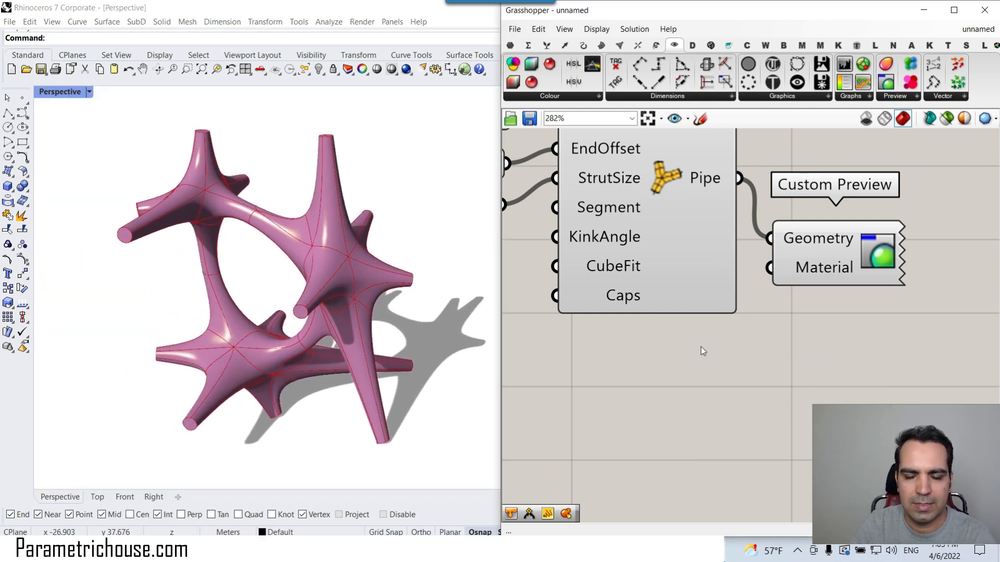
# - Add a Colour Swatch and connect it to the Custom Preview Material input
pyautogui.doubleClick(701, 346)
pyautogui.write('swatch')
pyautogui.press('Return')
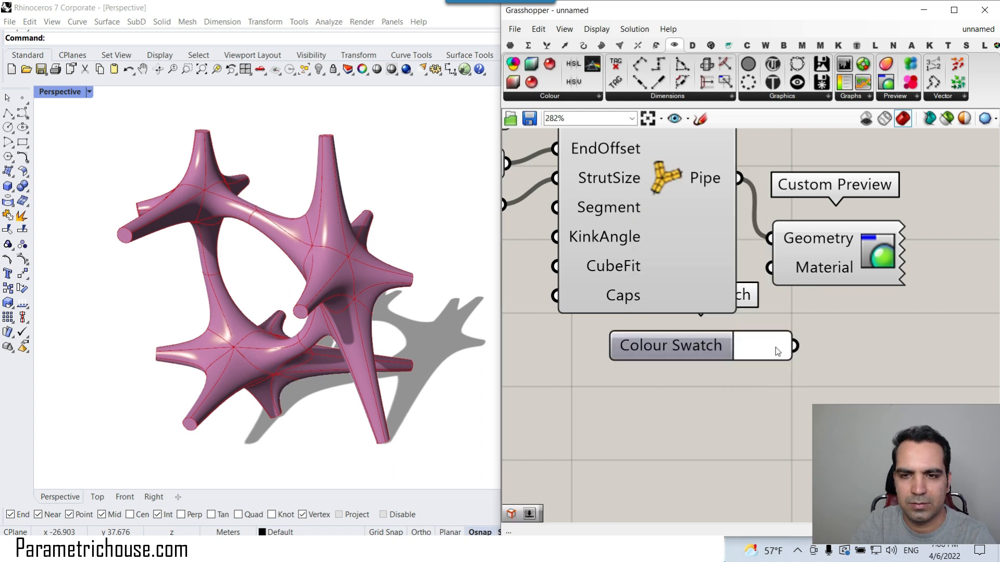
pyautogui.click(760, 338)
# - Set the Colour Swatch to yellow (R 255, G 255, B 0) and view the coloured structure and whole definition
pyautogui.click(838, 379)
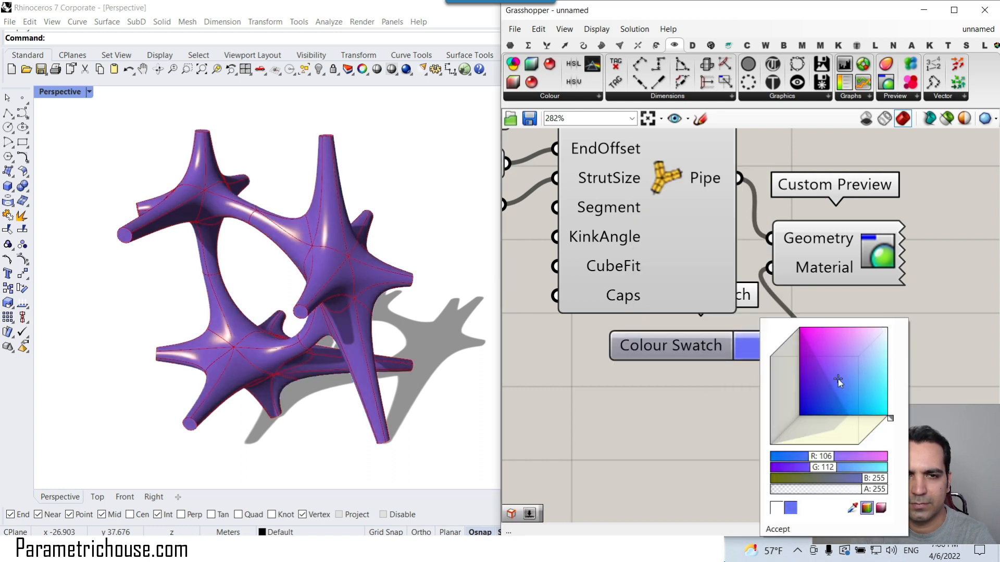
pyautogui.moveTo(887, 419)
pyautogui.mouseDown()
pyautogui.moveTo(830, 426)
pyautogui.moveTo(873, 349)
pyautogui.mouseUp()
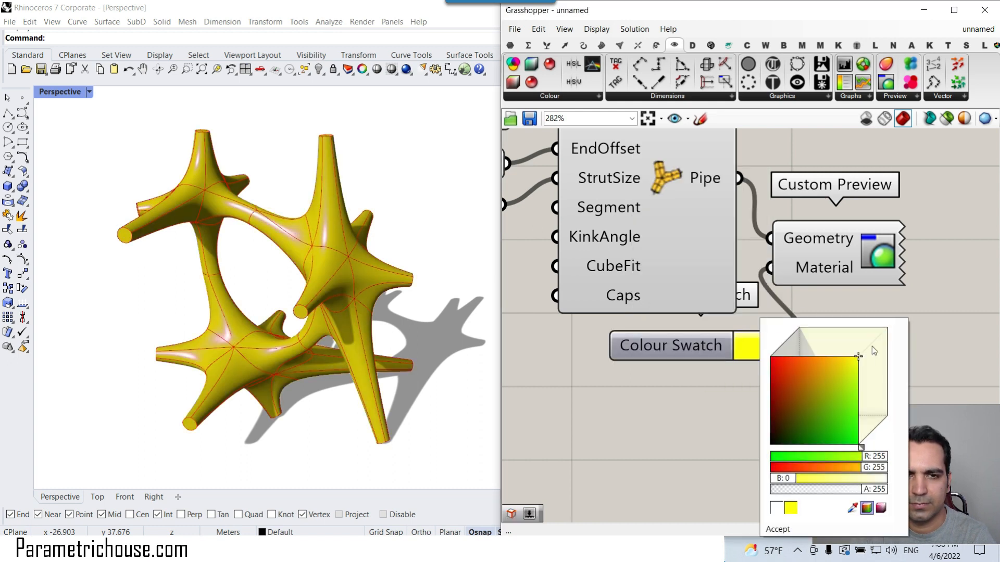
pyautogui.click(740, 322)
pyautogui.scroll(-4, 258, 273)
pyautogui.moveTo(258, 271); pyautogui.dragTo(252, 292, button='right')
pyautogui.moveTo(703, 280); pyautogui.dragTo(771, 311, button='right')
pyautogui.scroll(-8, 771, 312)
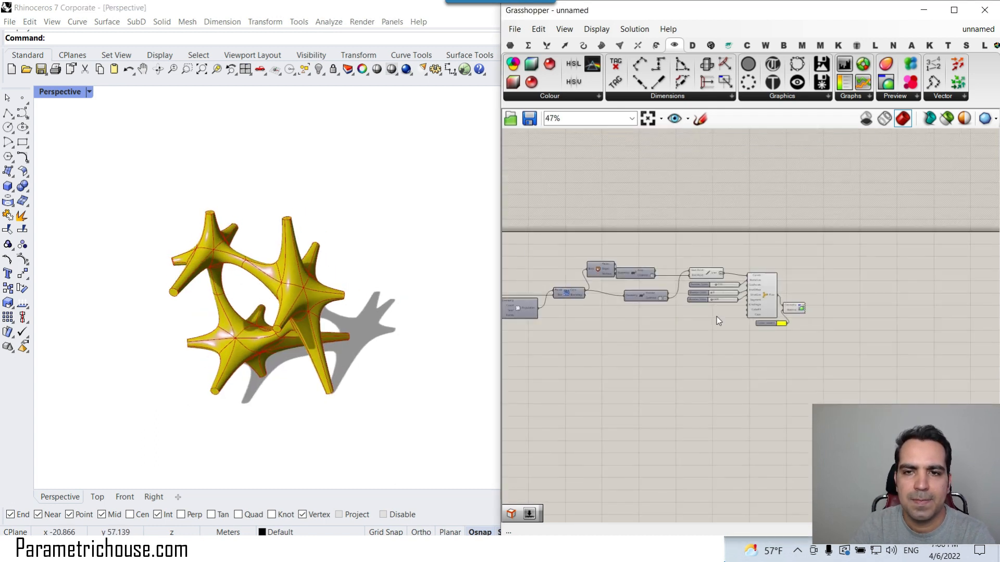
# - Add a Brep Edges component and connect the Domain Box output to its Brep input to outline the bounding box
pyautogui.scroll(7, 571, 298)
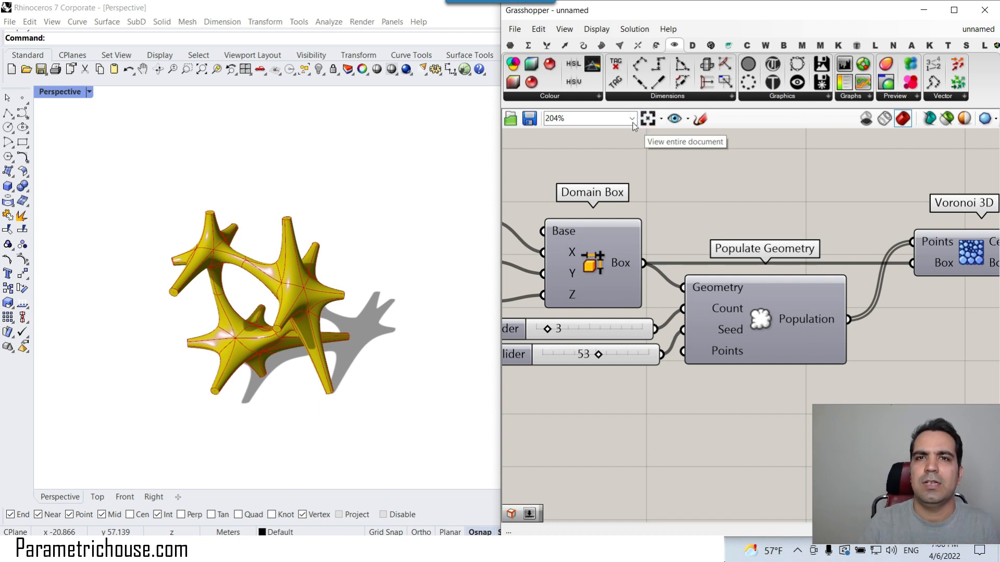
pyautogui.click(600, 46)
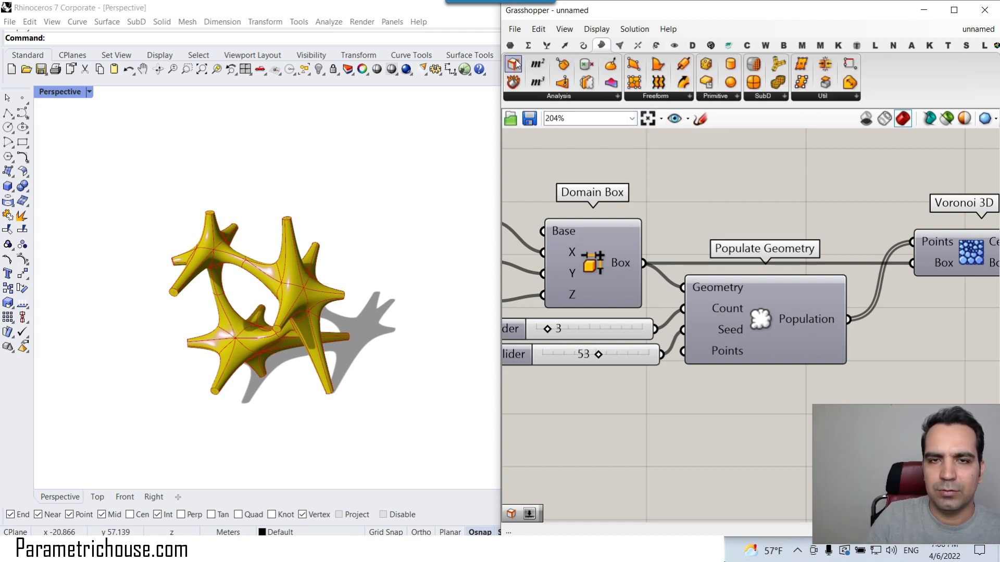
pyautogui.moveTo(515, 64); pyautogui.dragTo(698, 206)
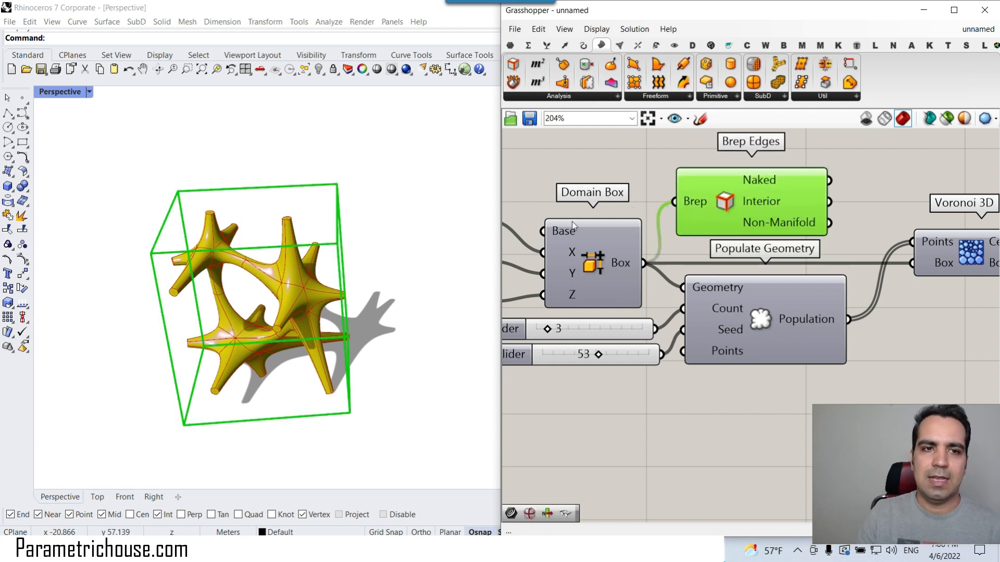
pyautogui.scroll(5, 260, 249)
pyautogui.click(601, 205)
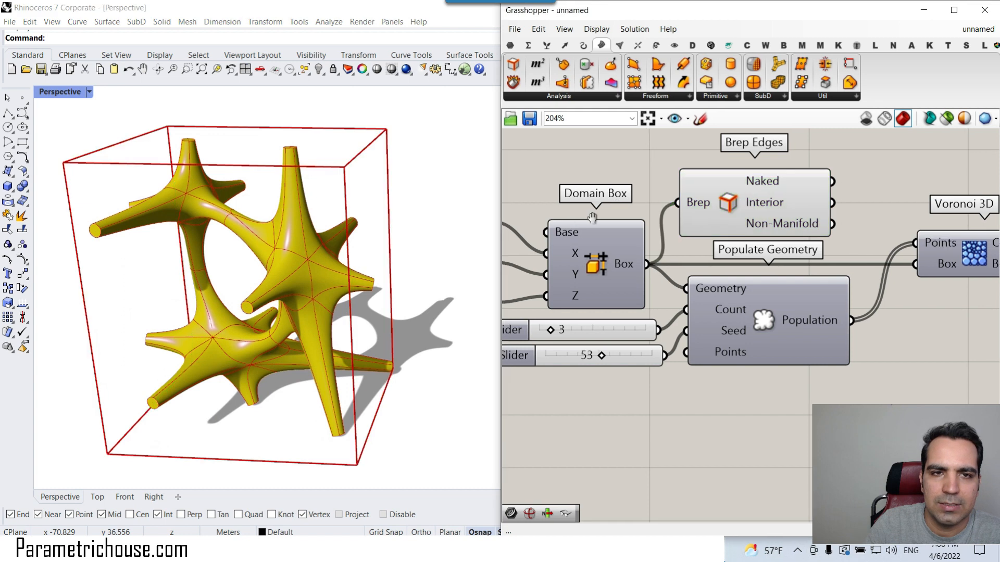
# - Set the Domain Box dimension sliders to 46.5 for X, 55.4 for Y and 49.7 for Z
pyautogui.scroll(-2, 572, 213)
pyautogui.scroll(3, 552, 217)
pyautogui.moveTo(551, 213); pyautogui.dragTo(579, 211)
pyautogui.scroll(-4, 446, 242)
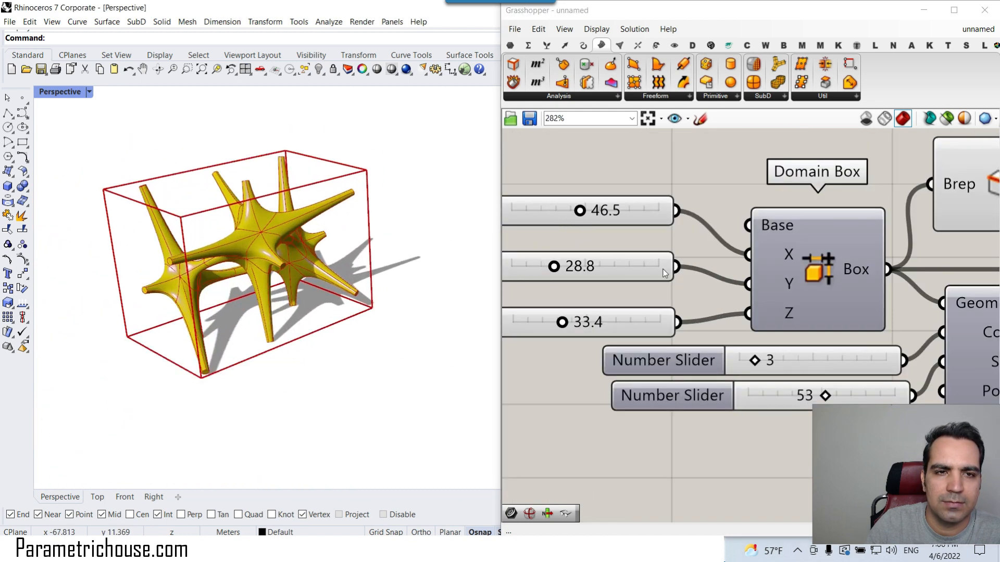
pyautogui.moveTo(565, 272); pyautogui.dragTo(594, 267)
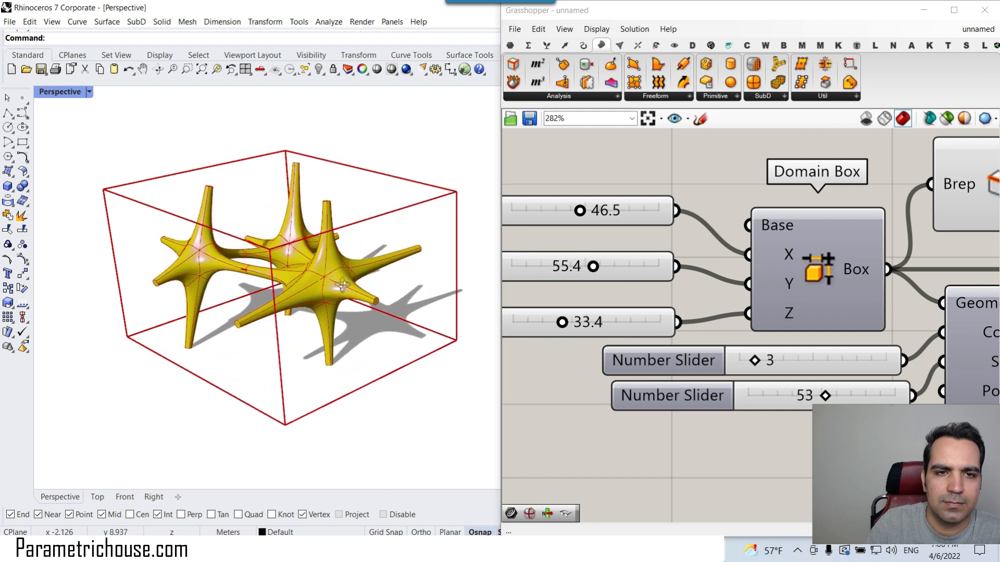
pyautogui.scroll(3, 416, 280)
pyautogui.moveTo(561, 322); pyautogui.dragTo(587, 327)
pyautogui.moveTo(344, 250); pyautogui.dragTo(296, 260, button='right')
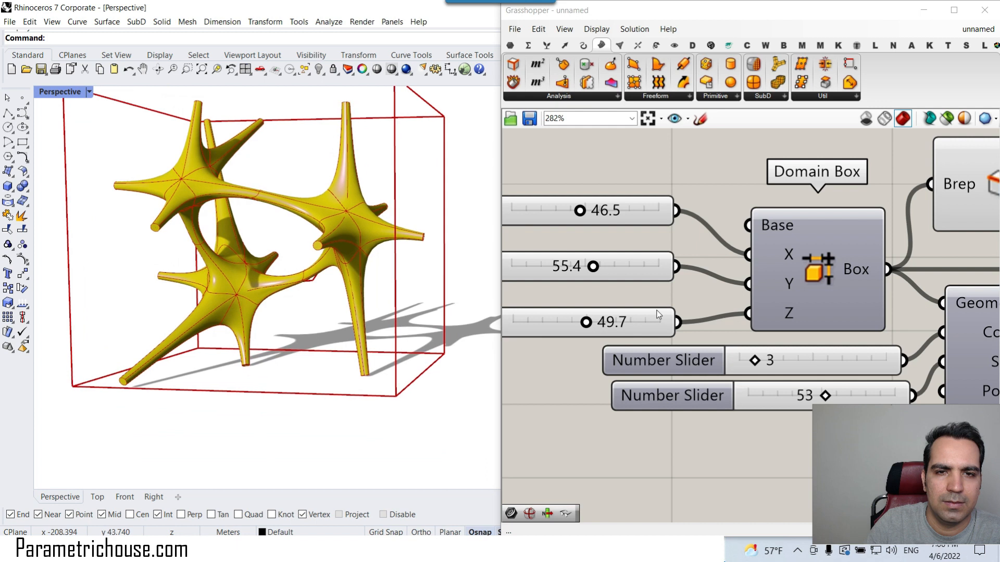
# - Set the Populate Geometry Count to 5 and lower its Seed to get a different point arrangement
pyautogui.scroll(-4, 658, 314)
pyautogui.moveTo(667, 318); pyautogui.dragTo(614, 288, button='right')
pyautogui.scroll(5, 641, 304)
pyautogui.moveTo(647, 305); pyautogui.dragTo(674, 300)
pyautogui.moveTo(344, 274); pyautogui.dragTo(312, 318, button='right')
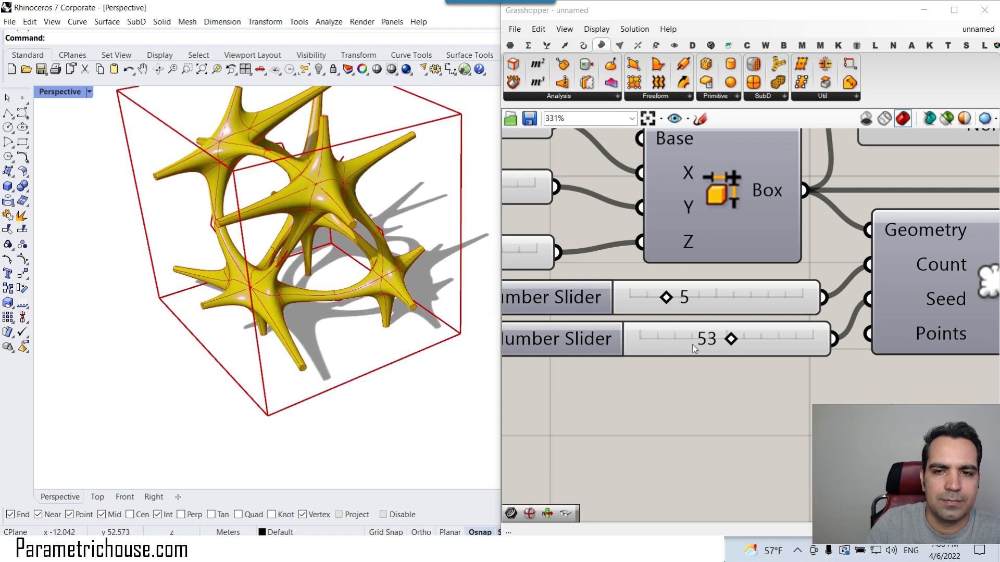
pyautogui.moveTo(731, 341); pyautogui.dragTo(703, 340)
pyautogui.moveTo(333, 292); pyautogui.dragTo(346, 268, button='right')
# - Set the MultiPipe NodeSize to 2.70 and its EndOffset to 0
pyautogui.moveTo(648, 259); pyautogui.dragTo(618, 257, button='right')
pyautogui.scroll(-5, 618, 258)
pyautogui.moveTo(759, 281); pyautogui.dragTo(652, 282, button='right')
pyautogui.moveTo(743, 257); pyautogui.dragTo(627, 268, button='right')
pyautogui.scroll(-2, 627, 266)
pyautogui.moveTo(800, 254); pyautogui.dragTo(672, 256, button='right')
pyautogui.scroll(6, 792, 234)
pyautogui.moveTo(755, 229); pyautogui.dragTo(833, 229)
pyautogui.moveTo(794, 282)
pyautogui.mouseDown()
pyautogui.moveTo(889, 281)
pyautogui.moveTo(839, 281)
pyautogui.moveTo(879, 269)
pyautogui.moveTo(789, 277)
pyautogui.mouseUp()
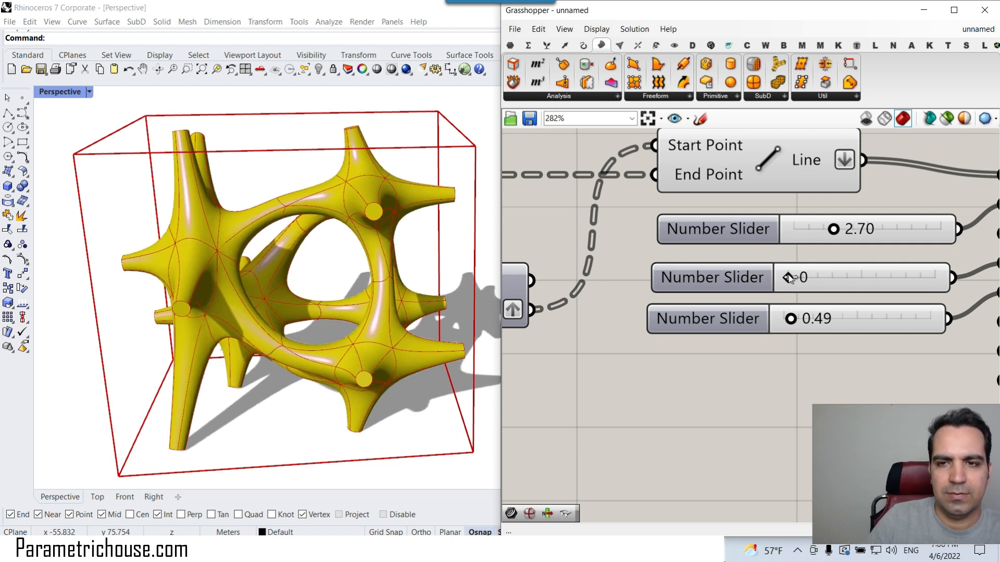
# - Inspect the pipe joints up close and set the MultiPipe StrutSize to 0.63
pyautogui.scroll(5, 319, 191)
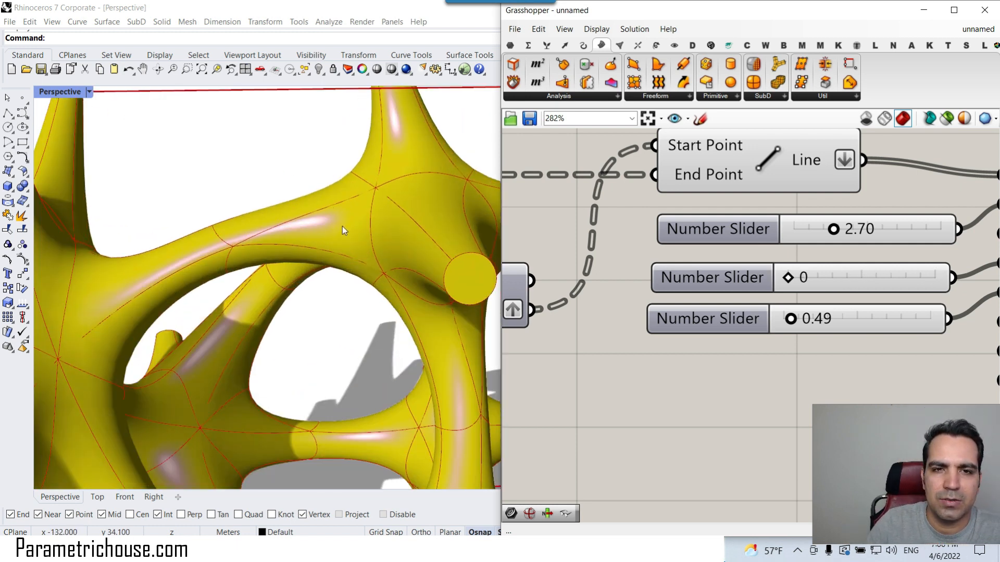
pyautogui.scroll(-5, 343, 230)
pyautogui.moveTo(789, 322)
pyautogui.mouseDown()
pyautogui.moveTo(838, 323)
pyautogui.moveTo(794, 323)
pyautogui.mouseUp()
pyautogui.moveTo(346, 315); pyautogui.dragTo(292, 323, button='right')
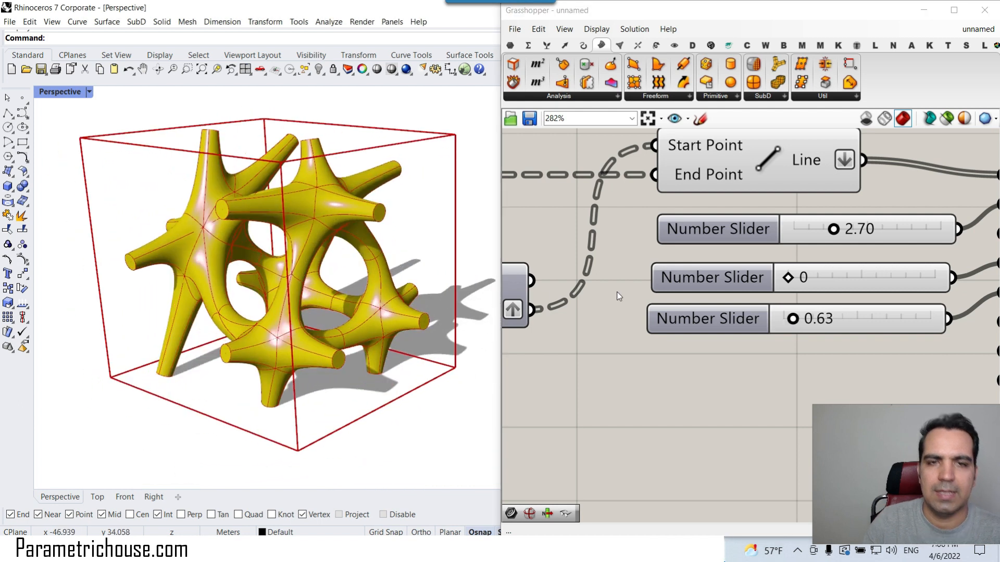
# - Change the MultiPipe Caps option so that the pipe ends are rounded
pyautogui.scroll(-4, 731, 296)
pyautogui.moveTo(923, 324); pyautogui.dragTo(655, 246, button='right')
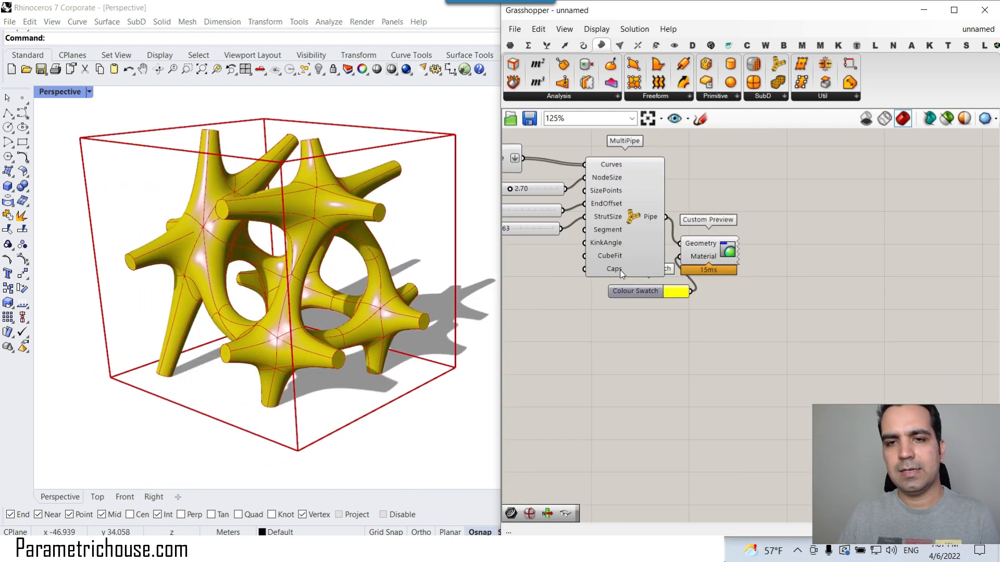
pyautogui.scroll(5, 621, 274)
pyautogui.rightClick(578, 265)
pyautogui.click(648, 378)
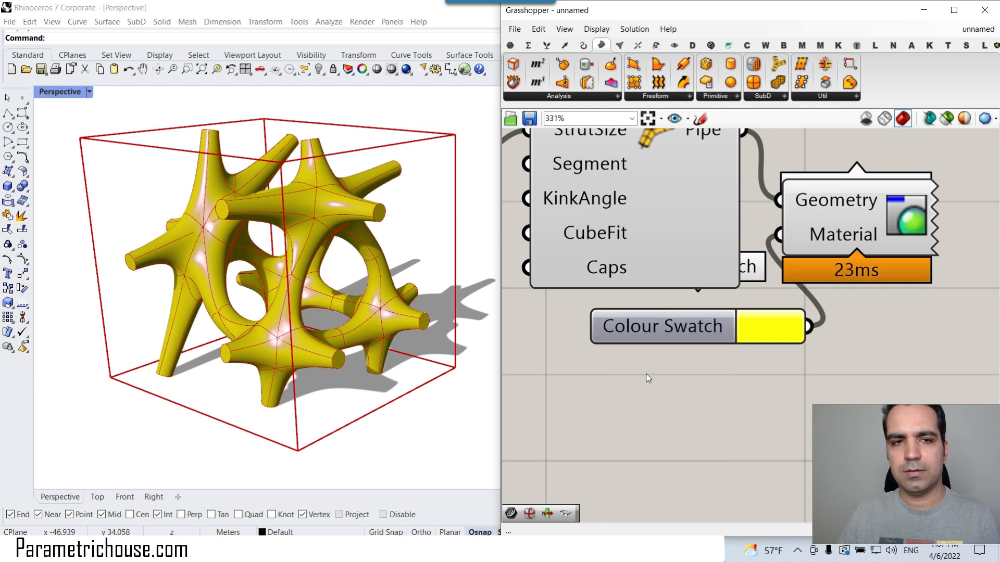
# - Bake the MultiPipe Pipe output into the Rhino document
pyautogui.moveTo(694, 166); pyautogui.dragTo(691, 210, button='right')
pyautogui.rightClick(694, 184)
pyautogui.click(714, 210)
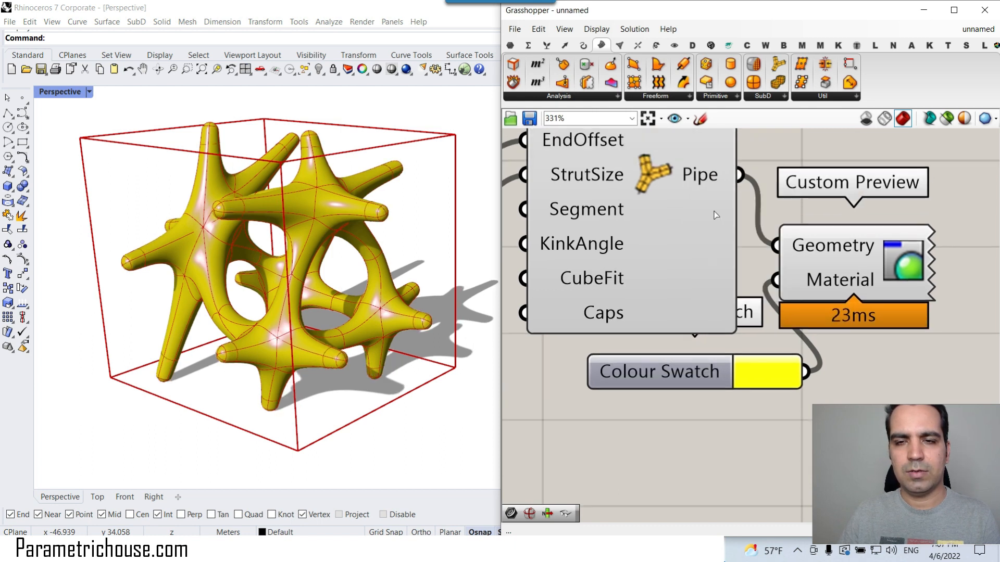
pyautogui.click(725, 330)
# - Switch the Perspective viewport to Shaded display and move the baked pipe structure beside the yellow preview
pyautogui.click(62, 92)
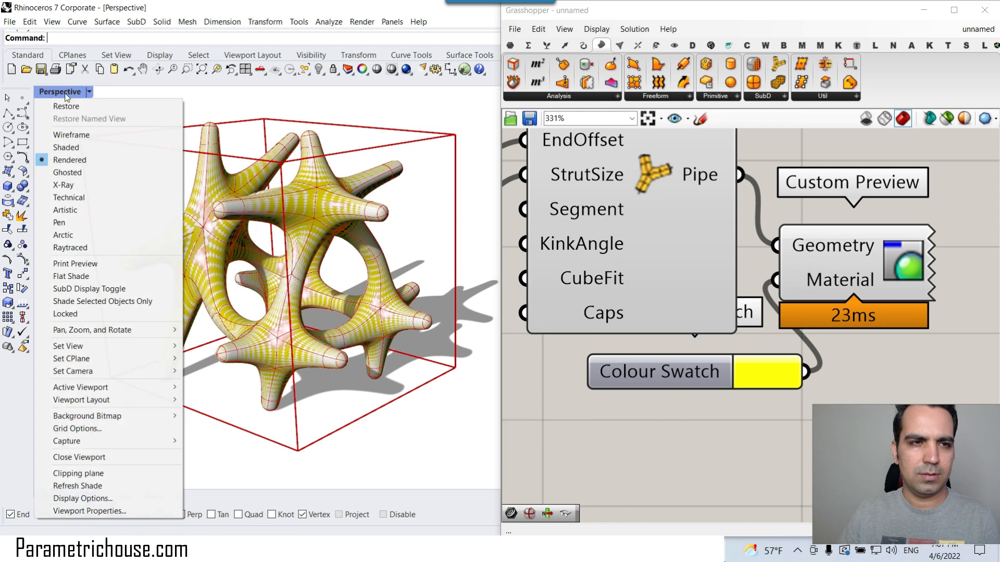
pyautogui.click(66, 147)
pyautogui.scroll(-5, 245, 253)
pyautogui.moveTo(245, 252); pyautogui.dragTo(375, 263)
pyautogui.scroll(5, 375, 262)
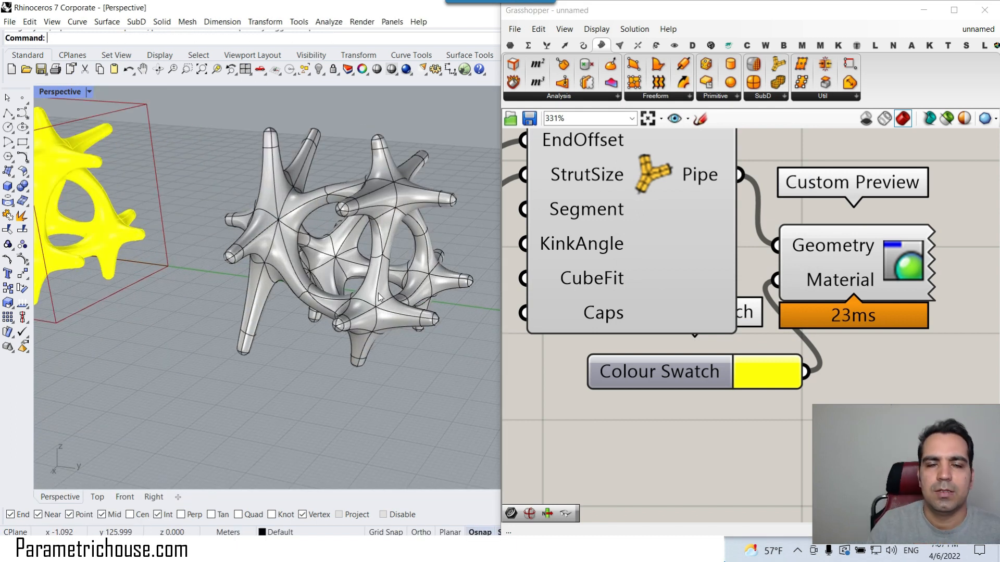
# - Review the definition from the MultiPipe component back to the Voronoi 3D component
pyautogui.scroll(-3, 662, 317)
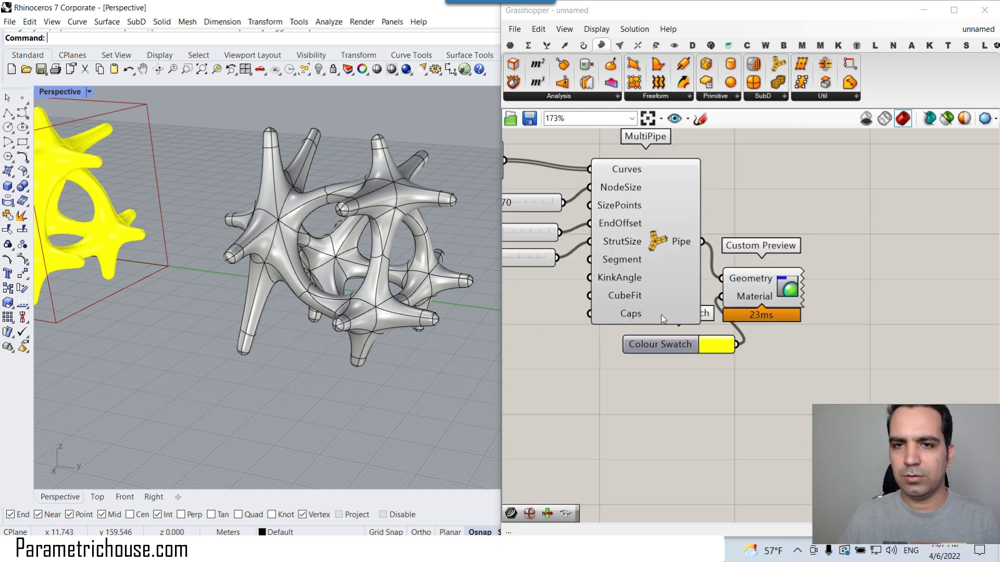
pyautogui.moveTo(661, 315); pyautogui.dragTo(714, 362, button='right')
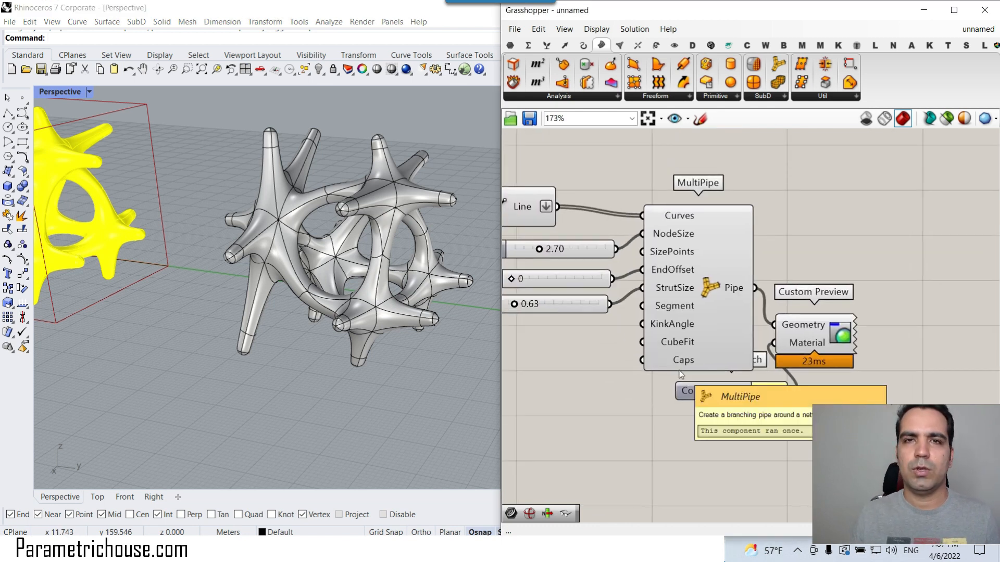
pyautogui.scroll(-5, 680, 374)
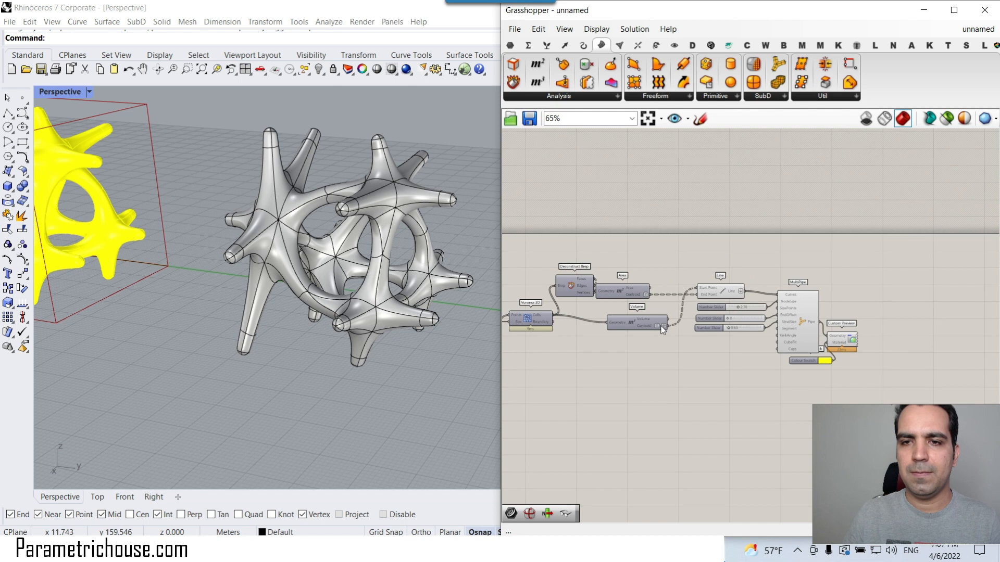
pyautogui.scroll(2, 760, 292)
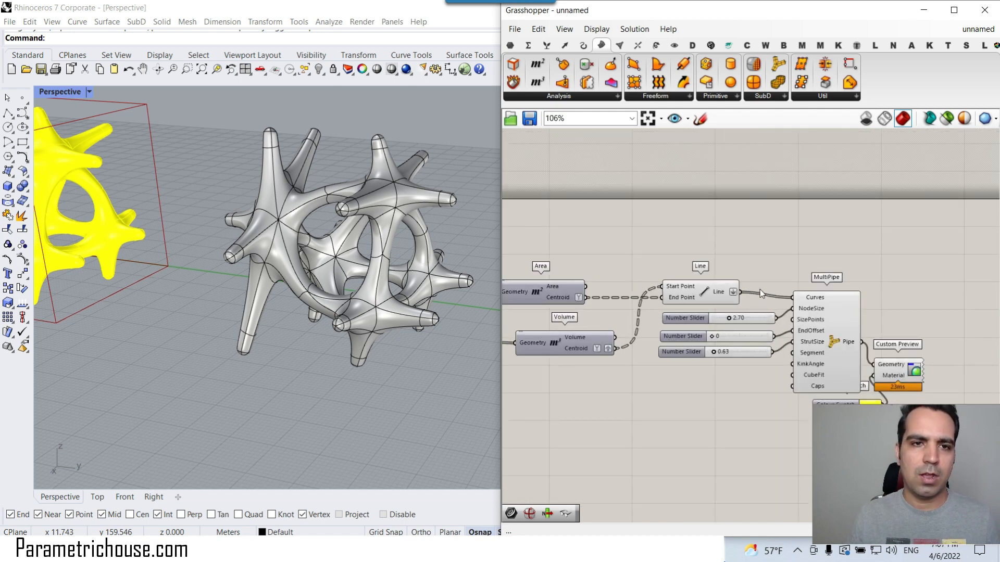
pyautogui.scroll(-3, 751, 290)
pyautogui.scroll(6, 690, 304)
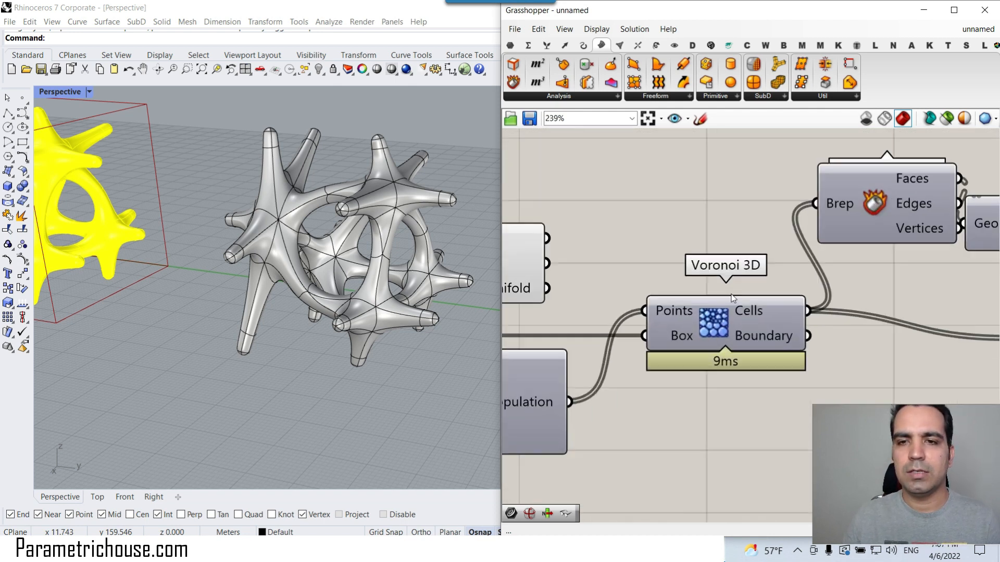